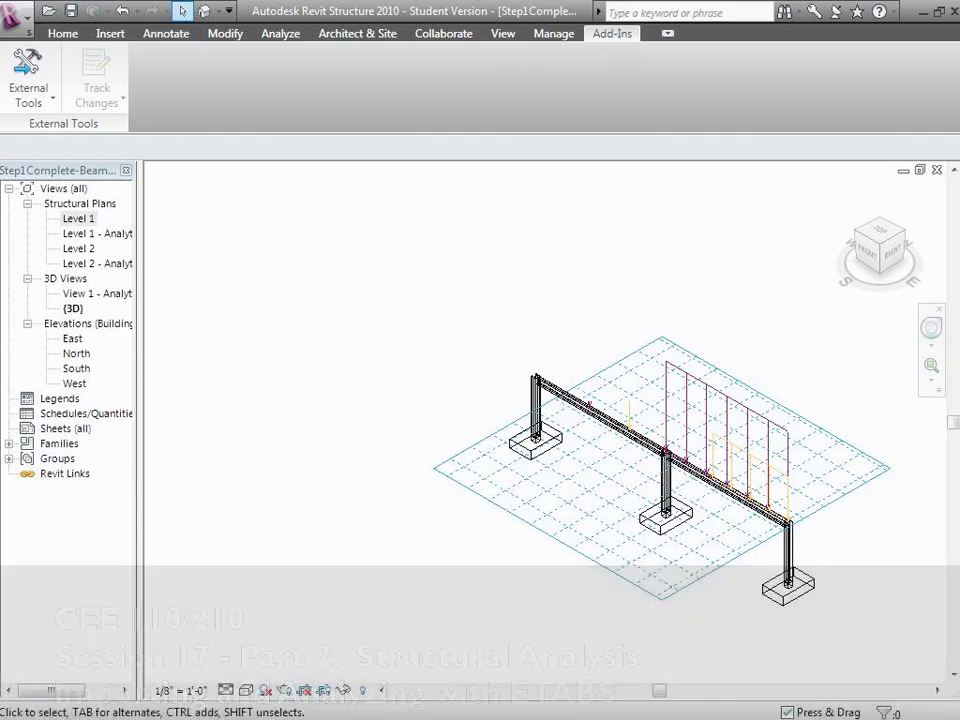
Run the export to create a new ETABS model, including all available grids, frames, footings, point loads, line loads and load combos
click(55, 105)
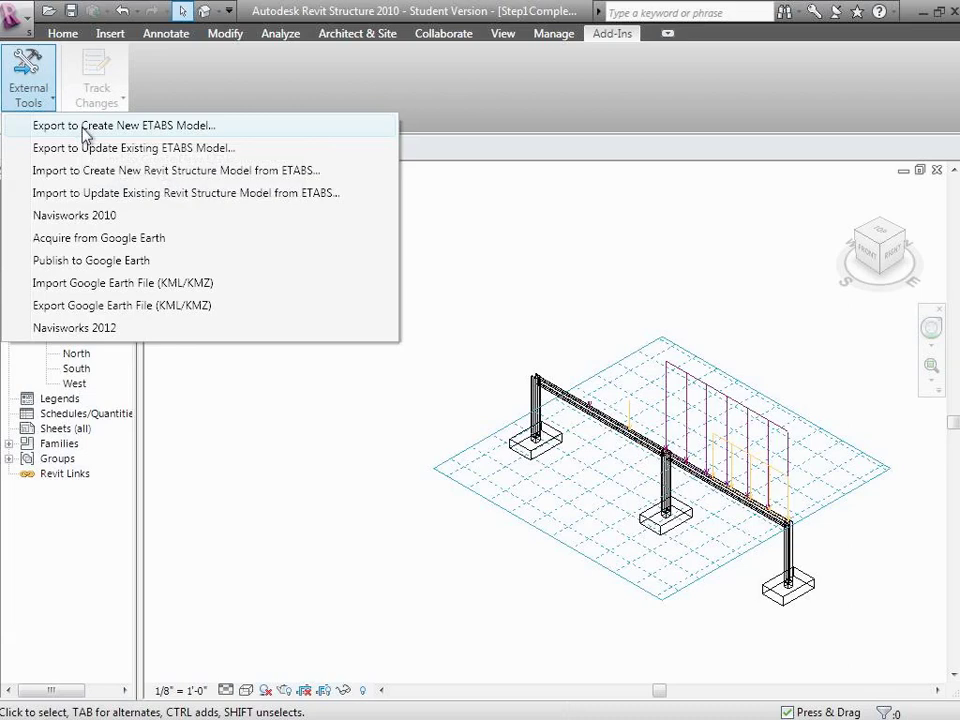
click(84, 128)
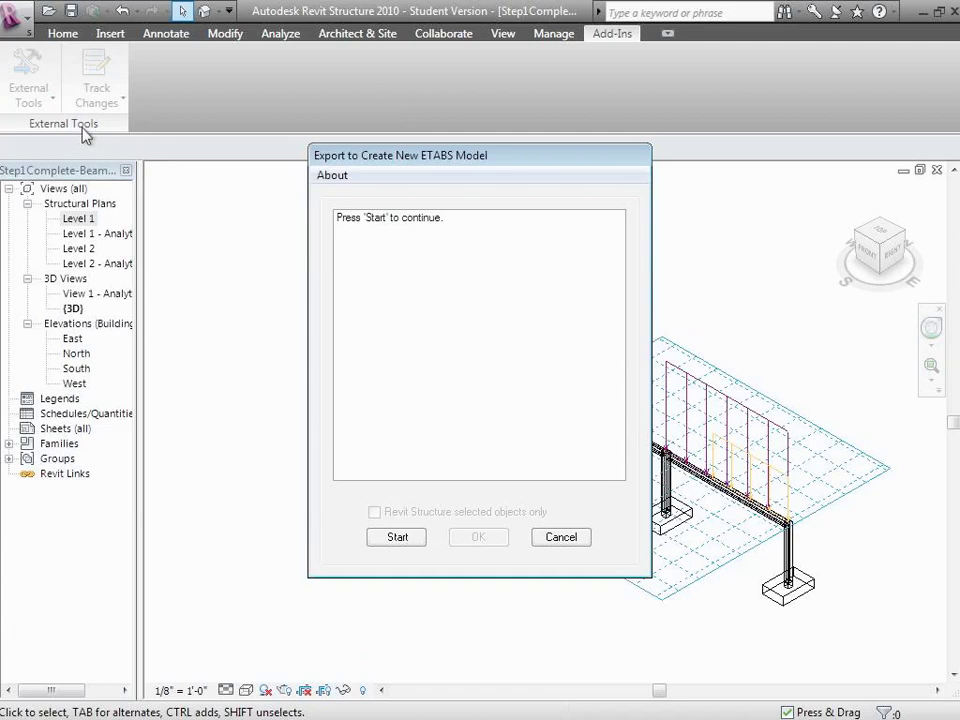
click(394, 538)
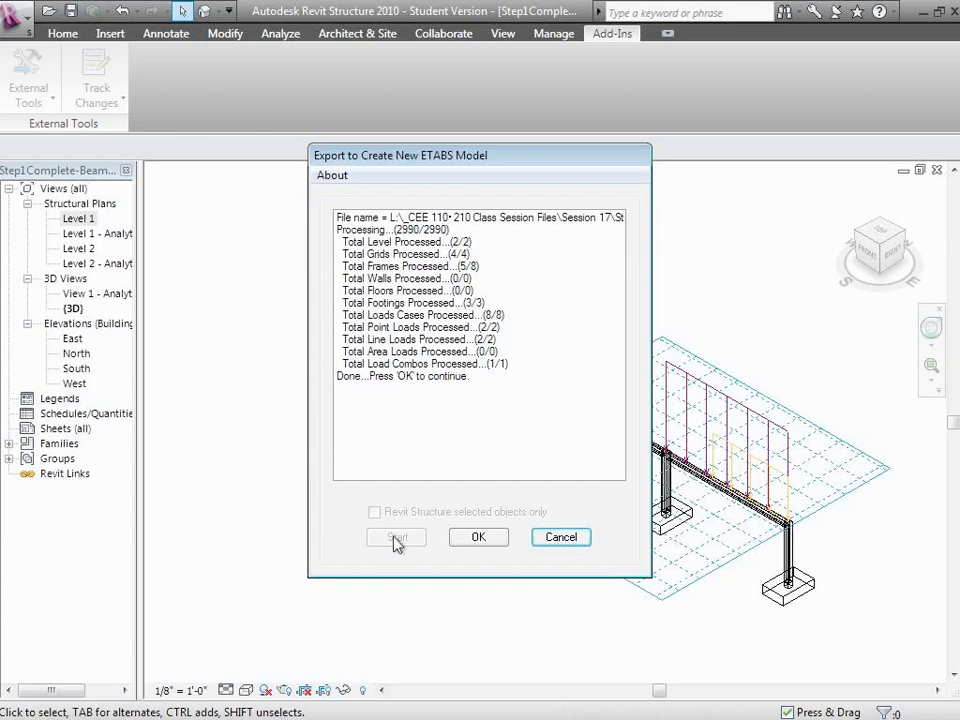
click(477, 540)
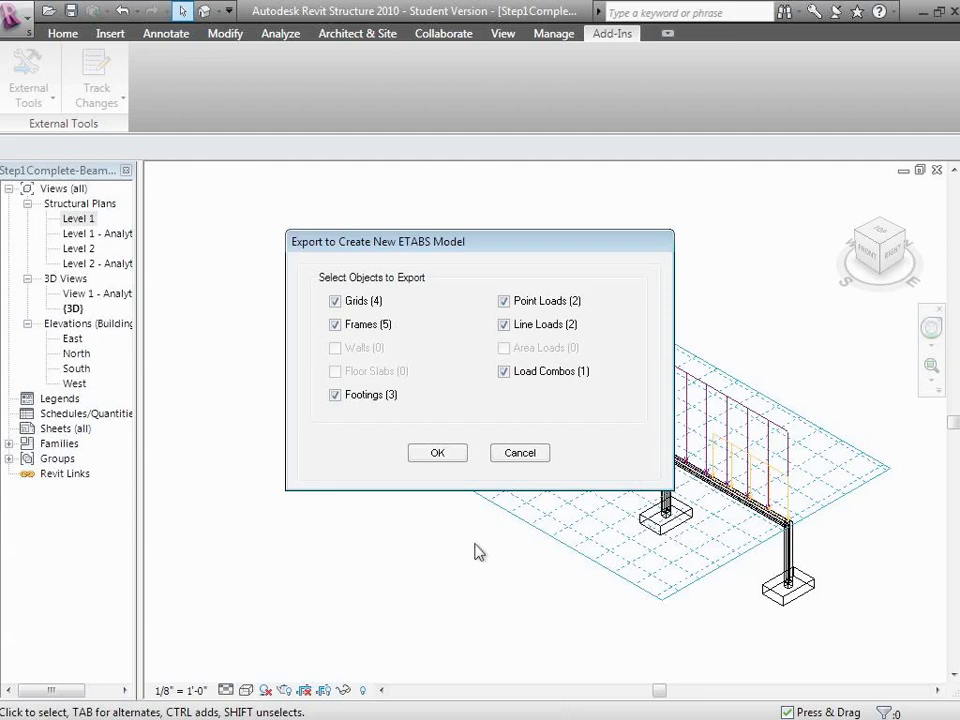
click(450, 455)
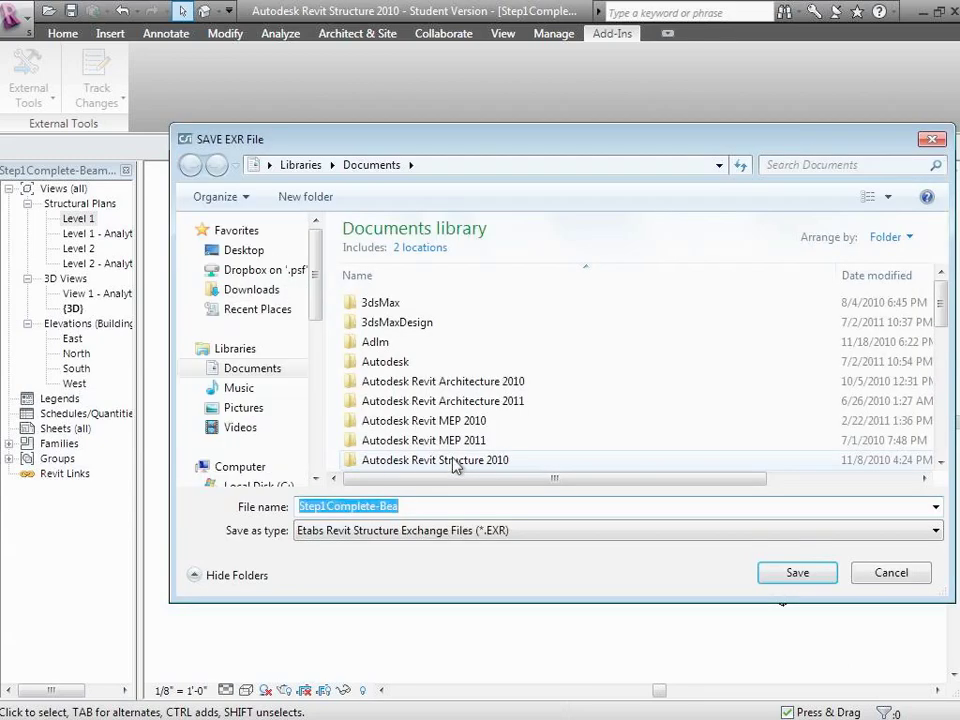
Save the ETABS exchange file in the Documents library as Class2ExportfromRevit
click(252, 372)
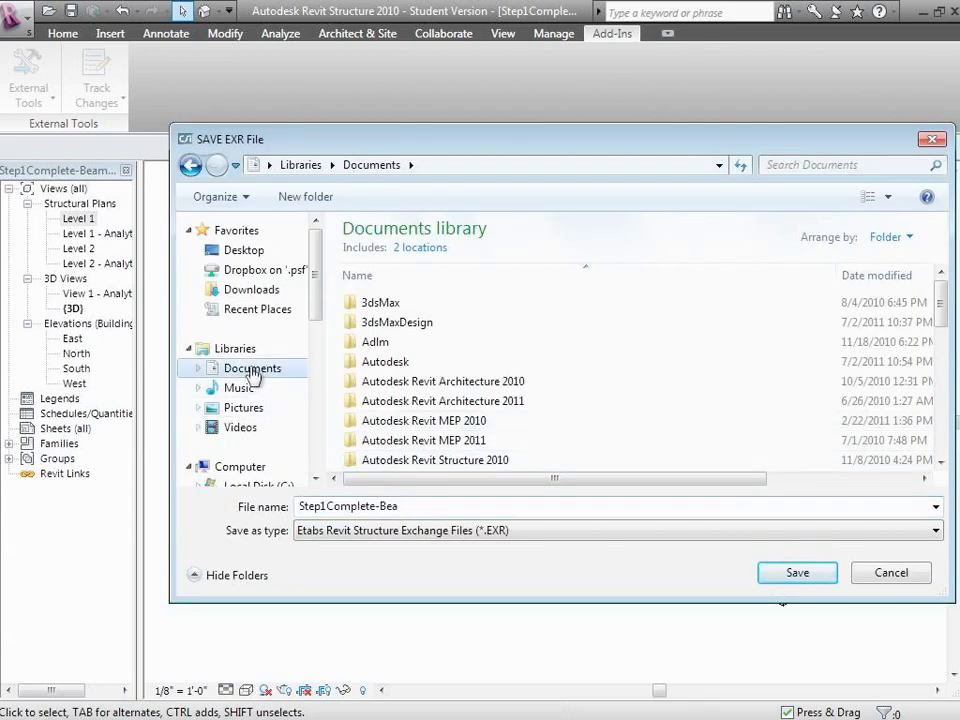
click(421, 507)
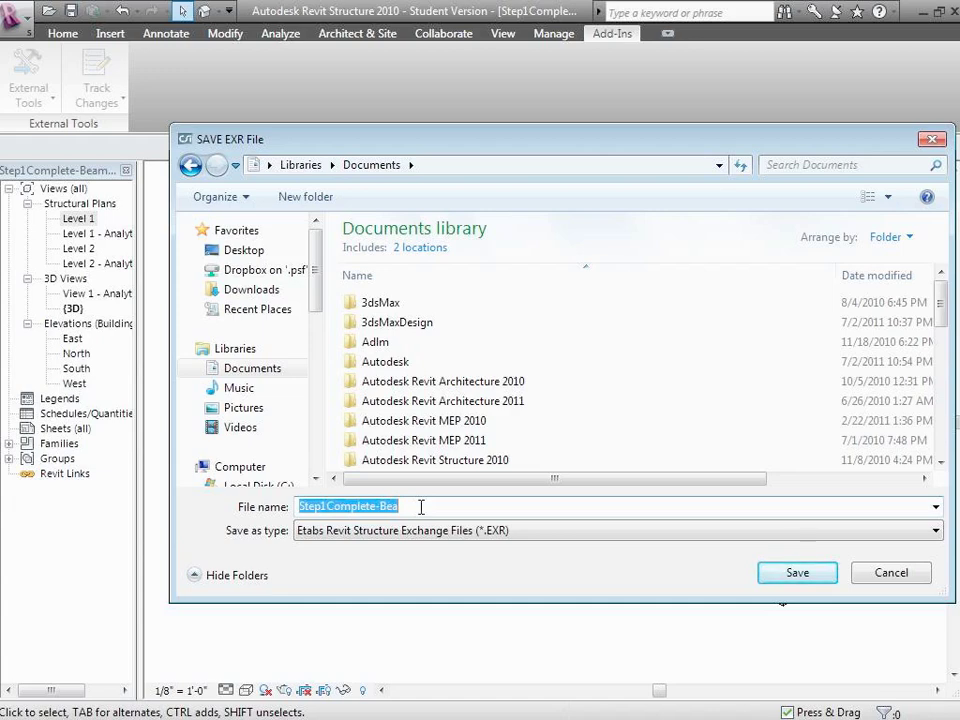
text(C)
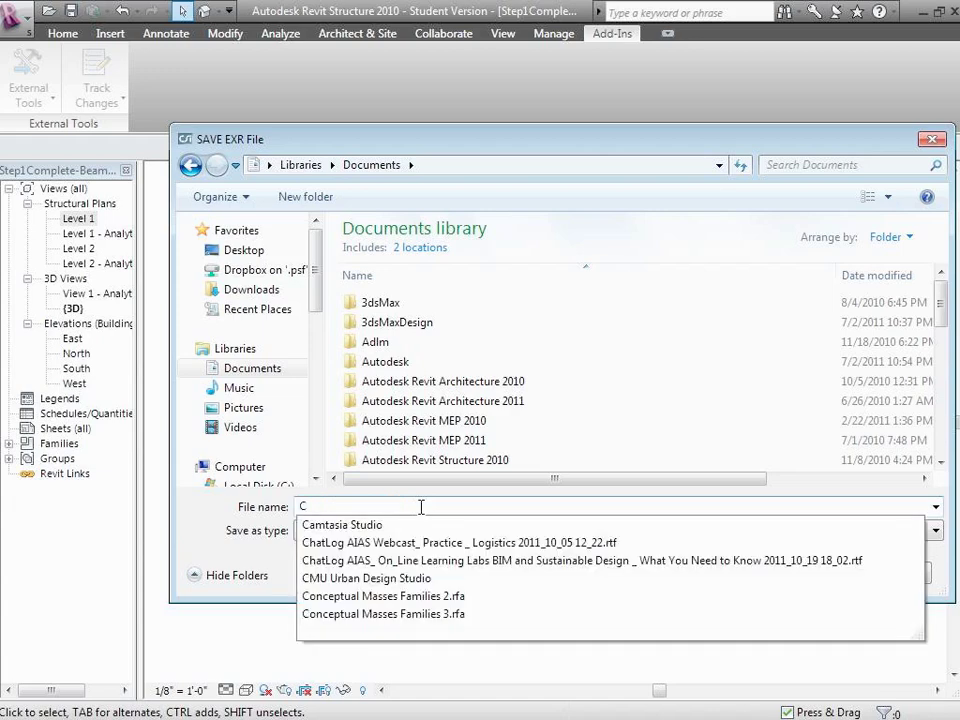
text(lass2E)
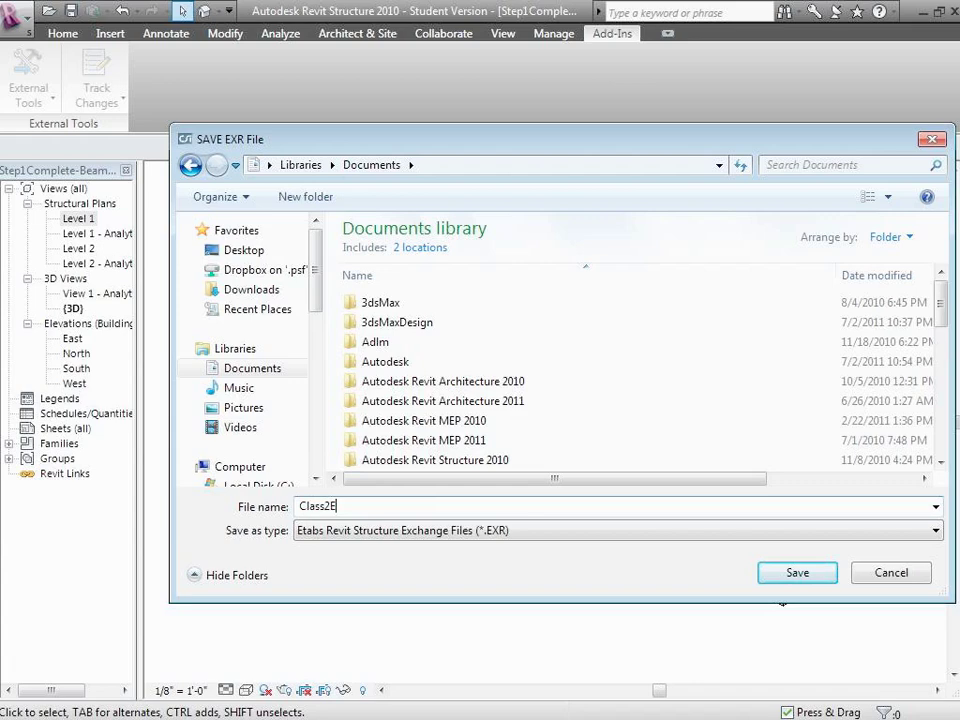
text(xportfromRevit)
key(Return)
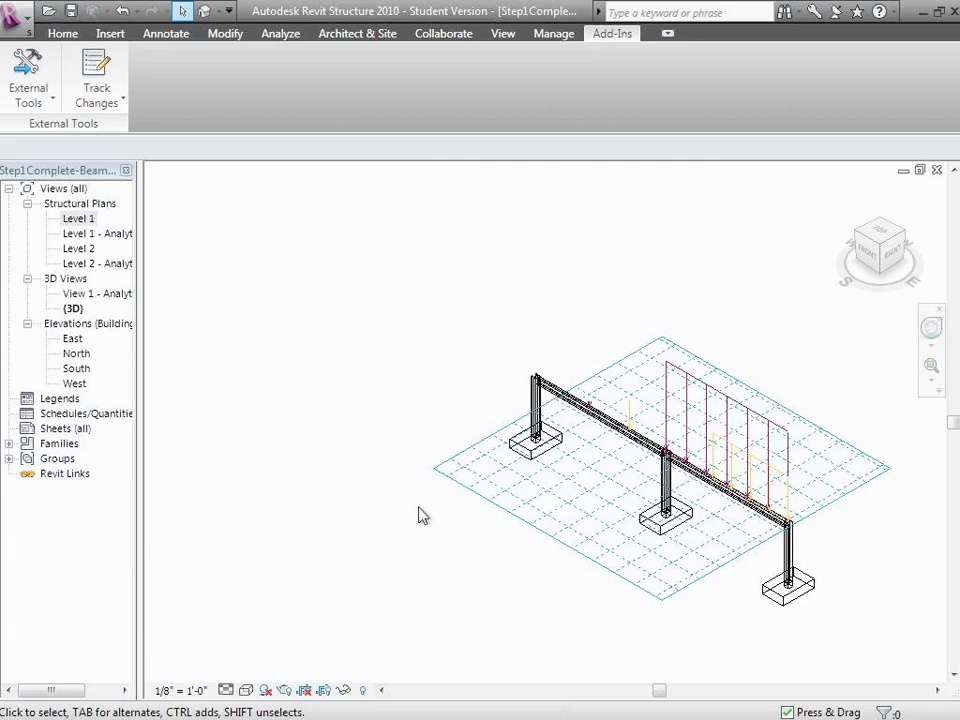
Minimize Revit Structure and switch to the running ETABS program
click(922, 13)
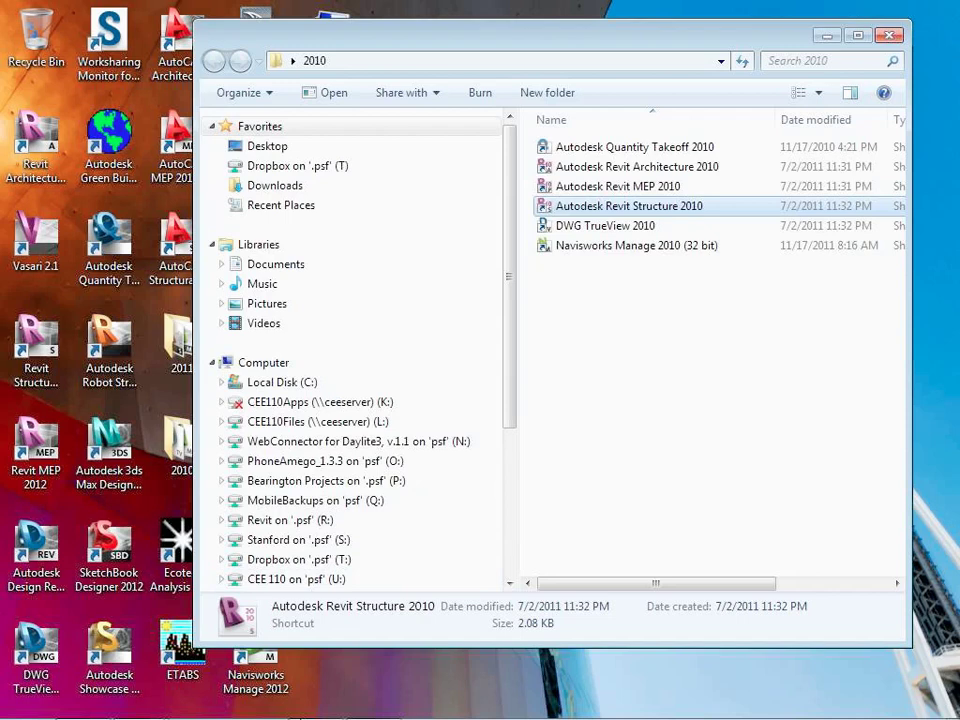
mouse_move(316, 703)
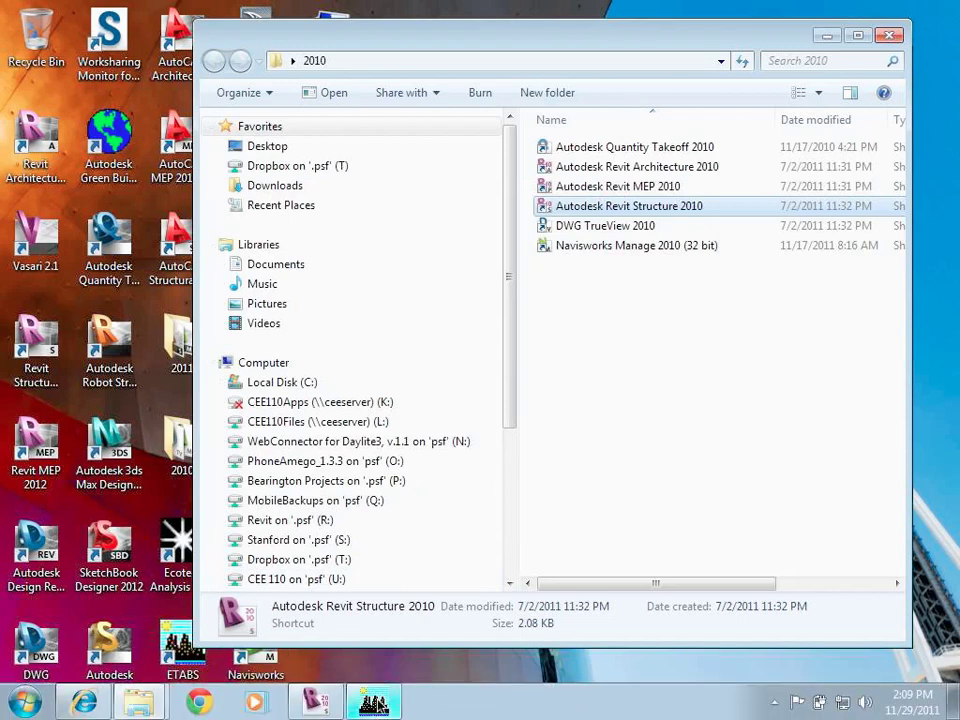
click(376, 703)
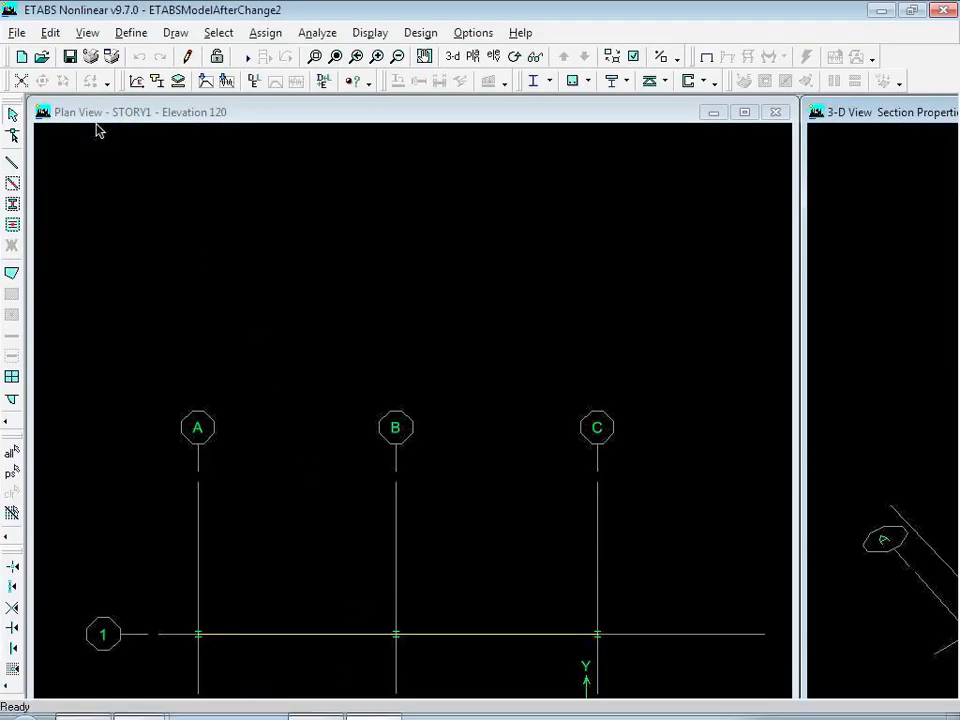
Import the Revit Structure exchange file Class2ExportfromRevit.EXR into the currently open model, accepting the default import controls
click(14, 33)
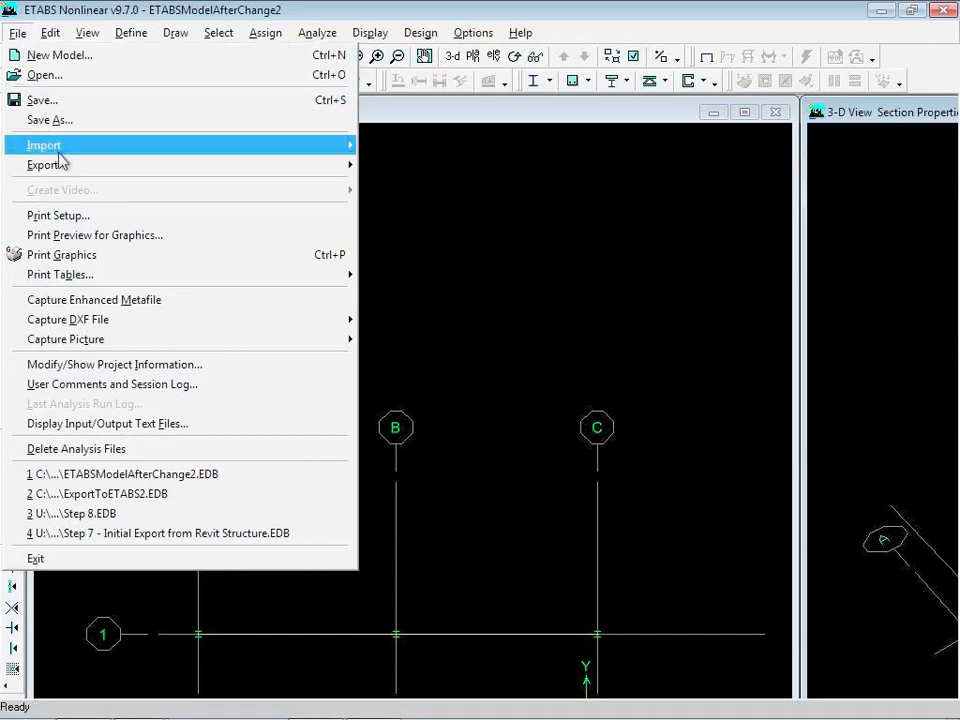
mouse_move(59, 151)
mouse_move(276, 158)
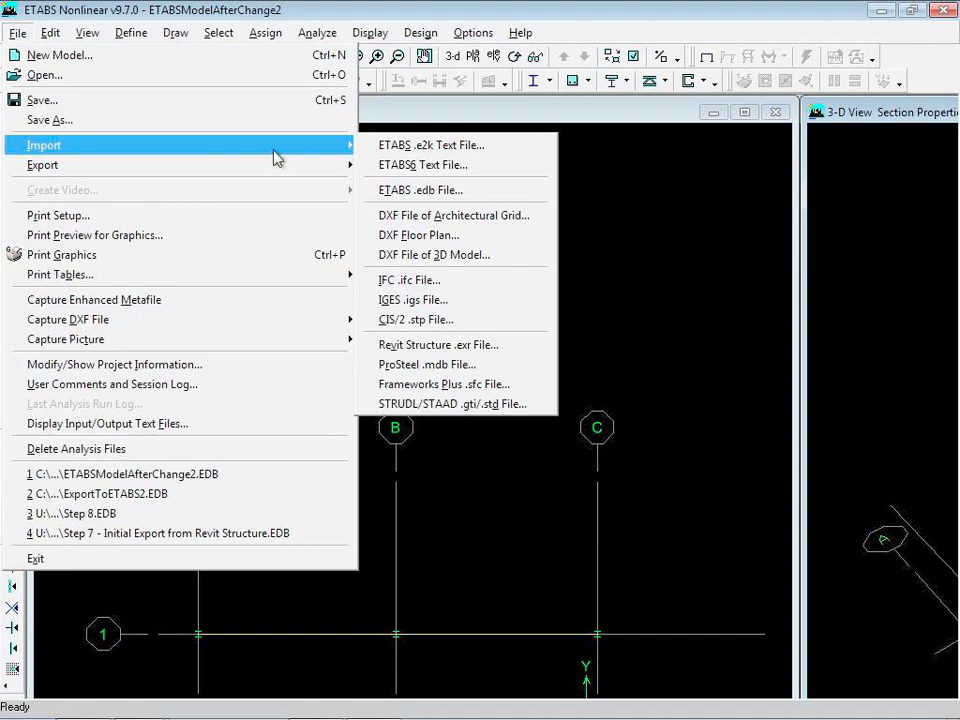
click(455, 345)
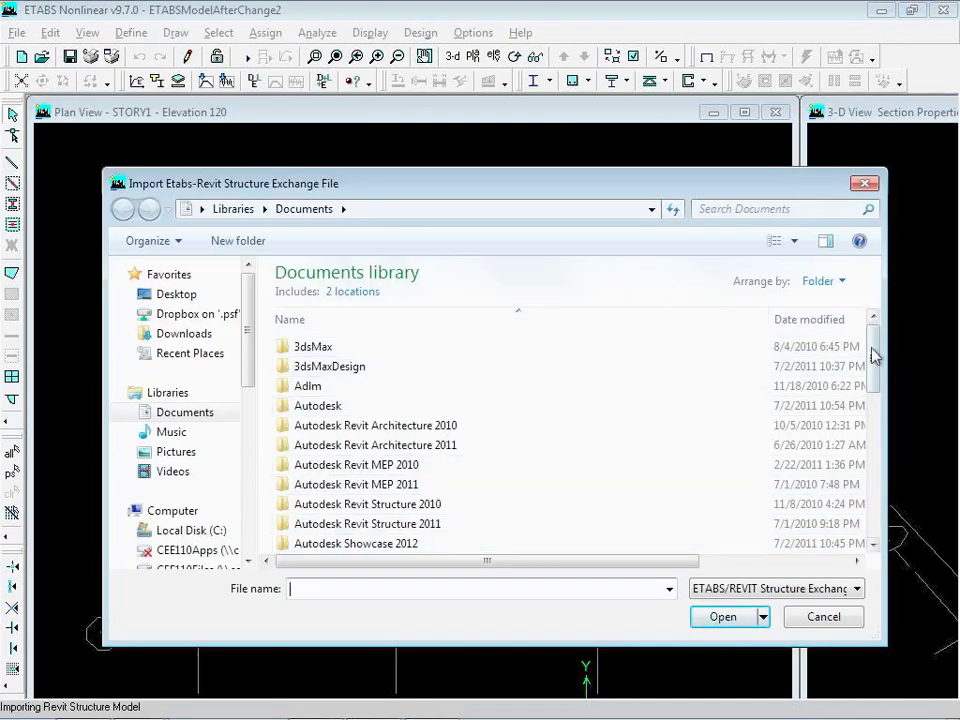
drag(873, 355, 876, 499)
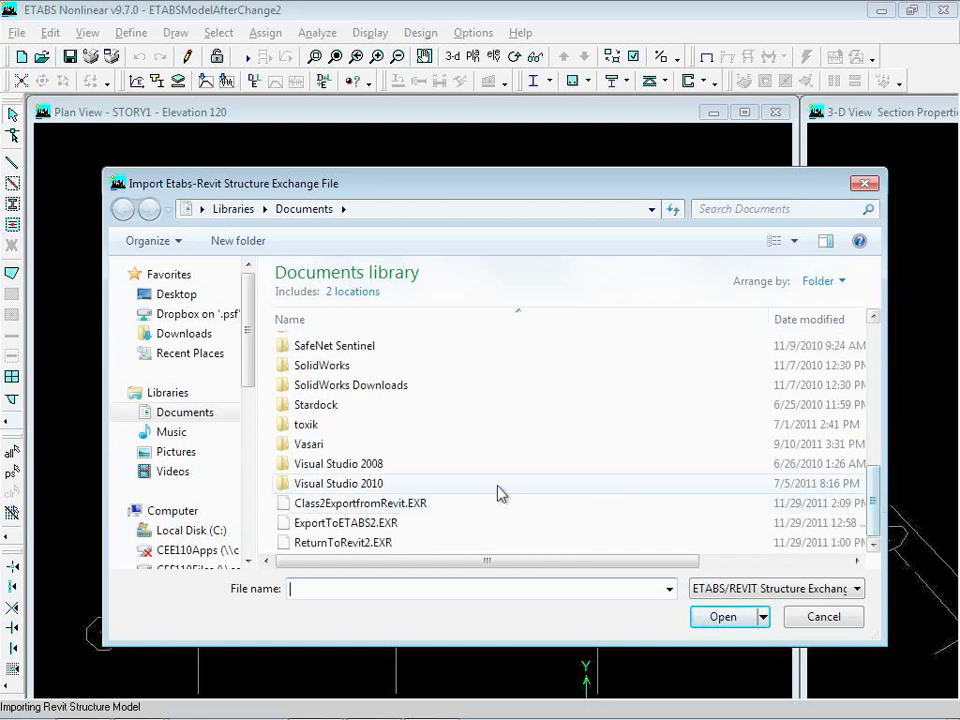
click(427, 507)
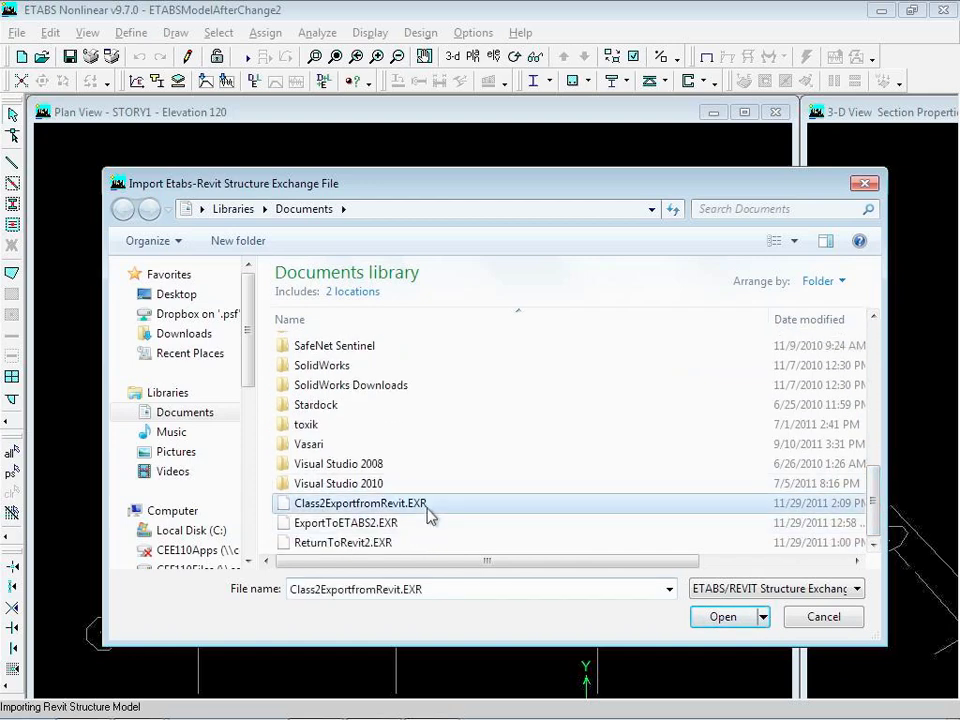
click(716, 617)
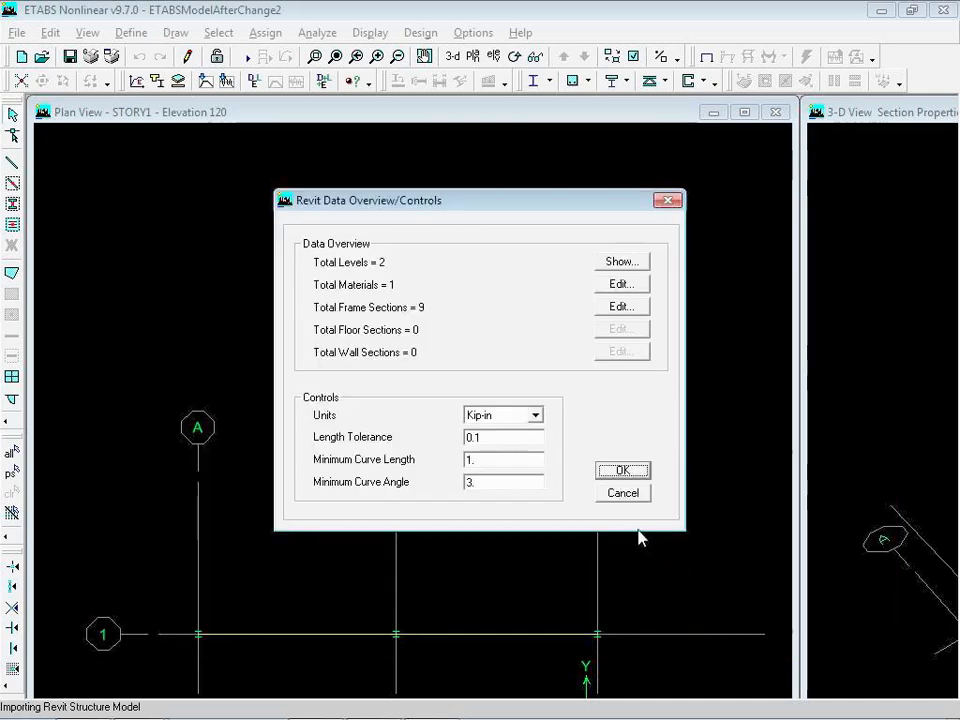
click(638, 470)
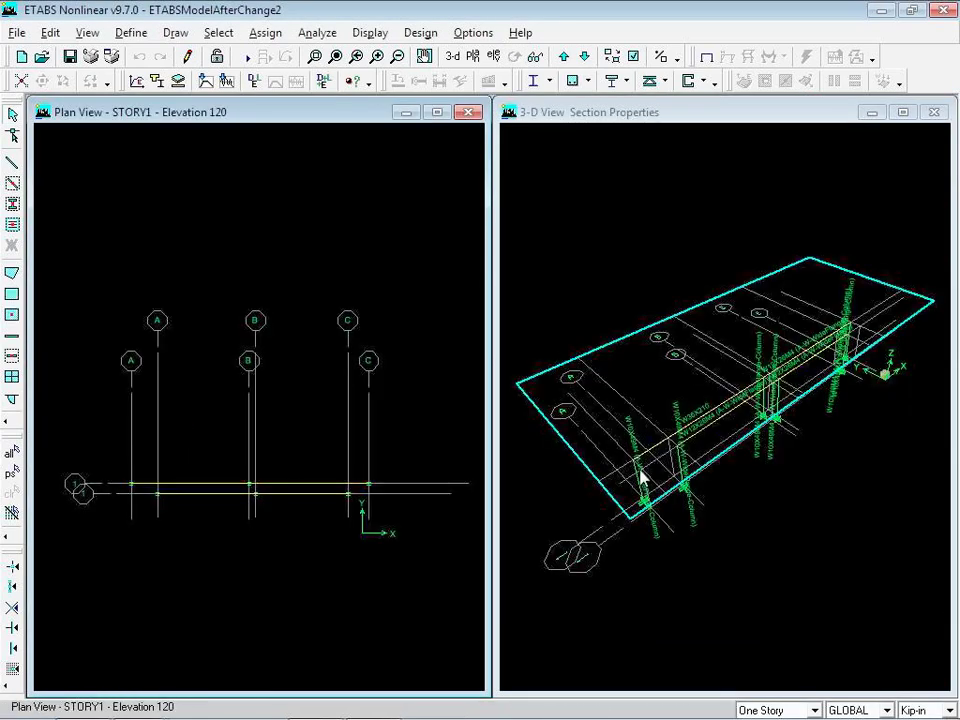
Start a new model from Default.edb, discarding the changes to the open model, and cancel the building grid and story definition
click(18, 33)
click(32, 55)
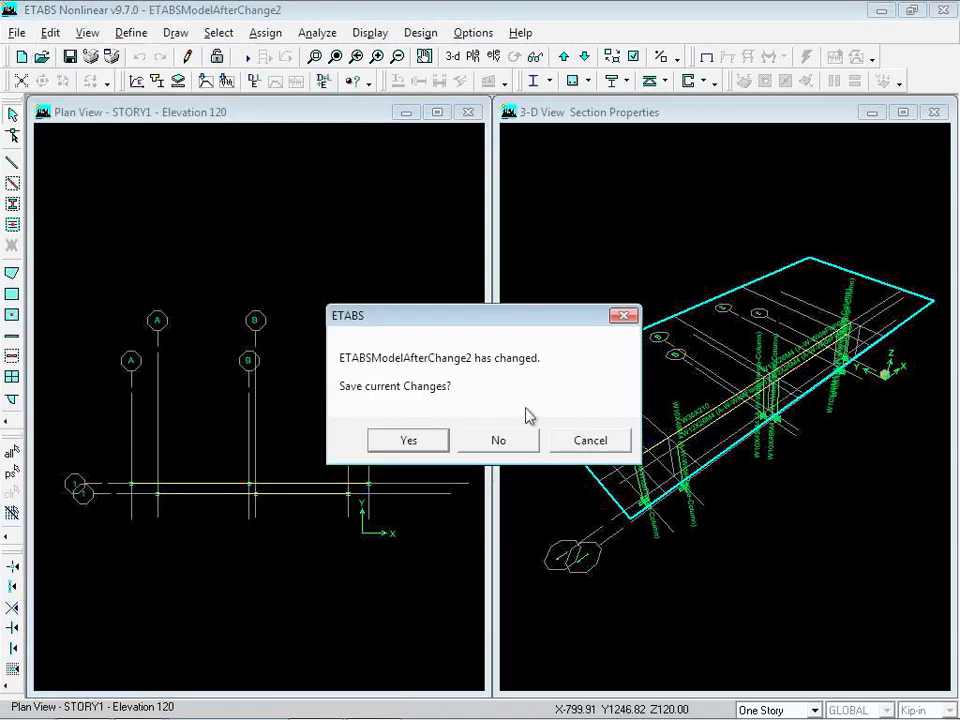
click(497, 439)
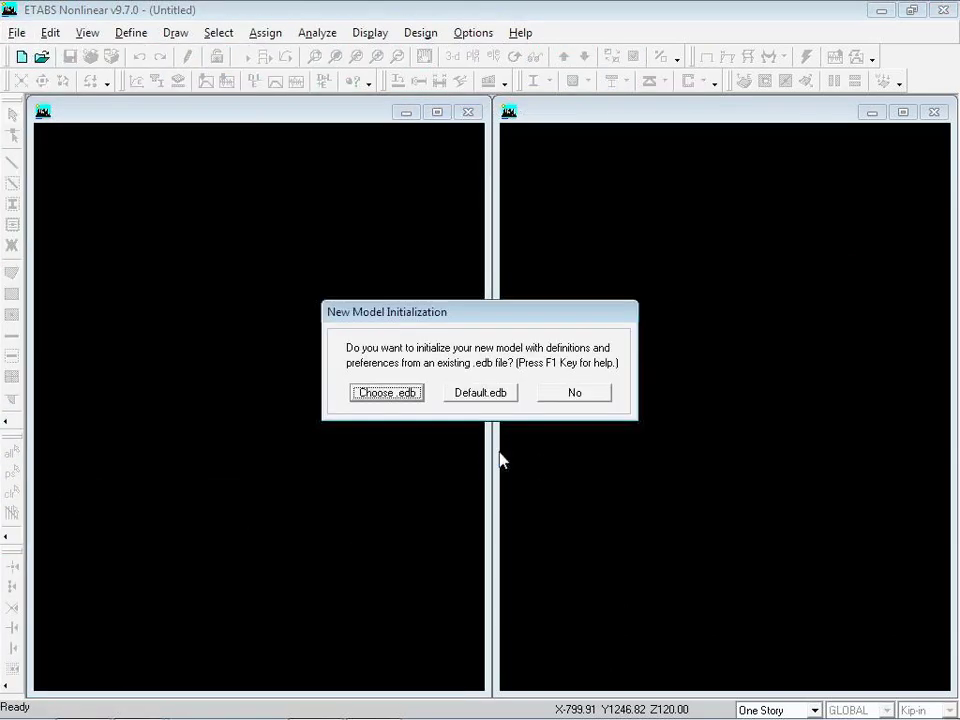
click(495, 393)
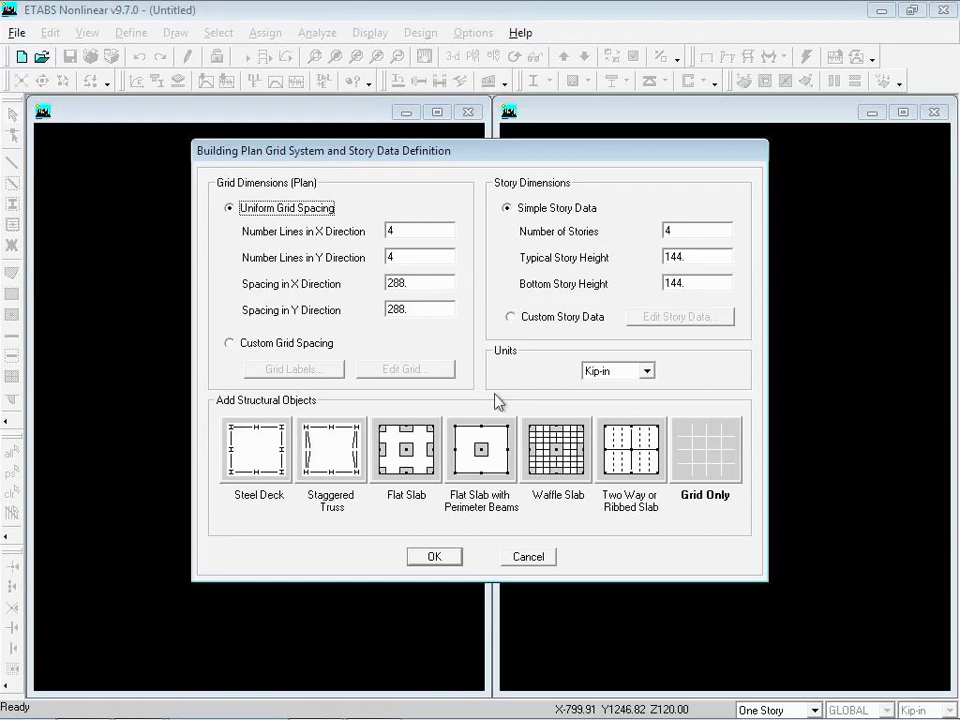
click(549, 560)
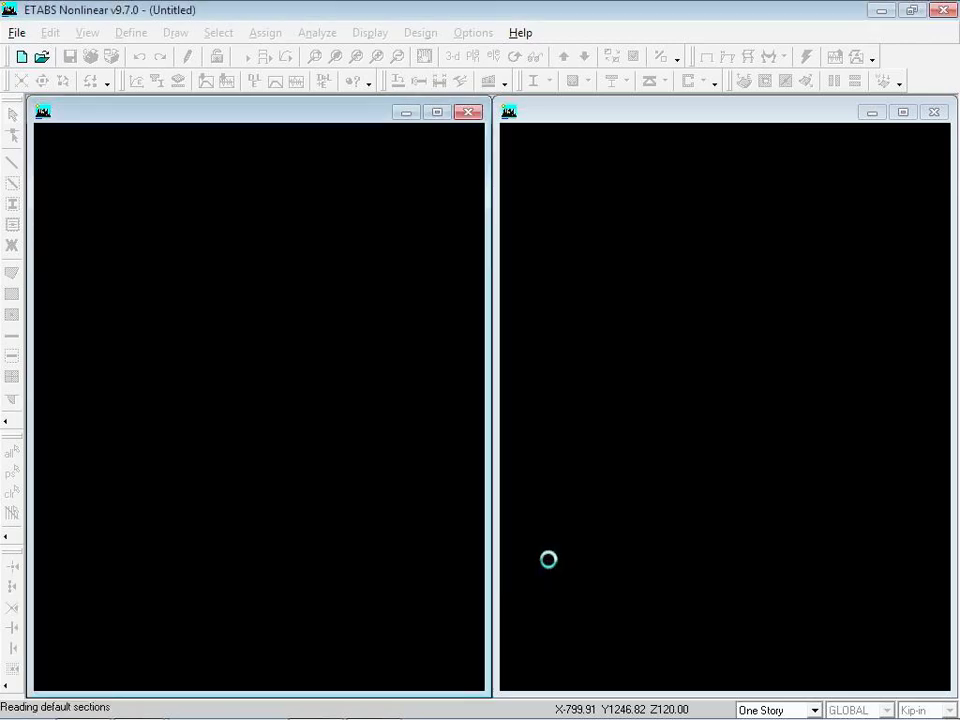
Import the Revit Structure file Class2ExportfromRevit.EXR as a new model initialized from Default.edb, accepting the default import controls
click(17, 32)
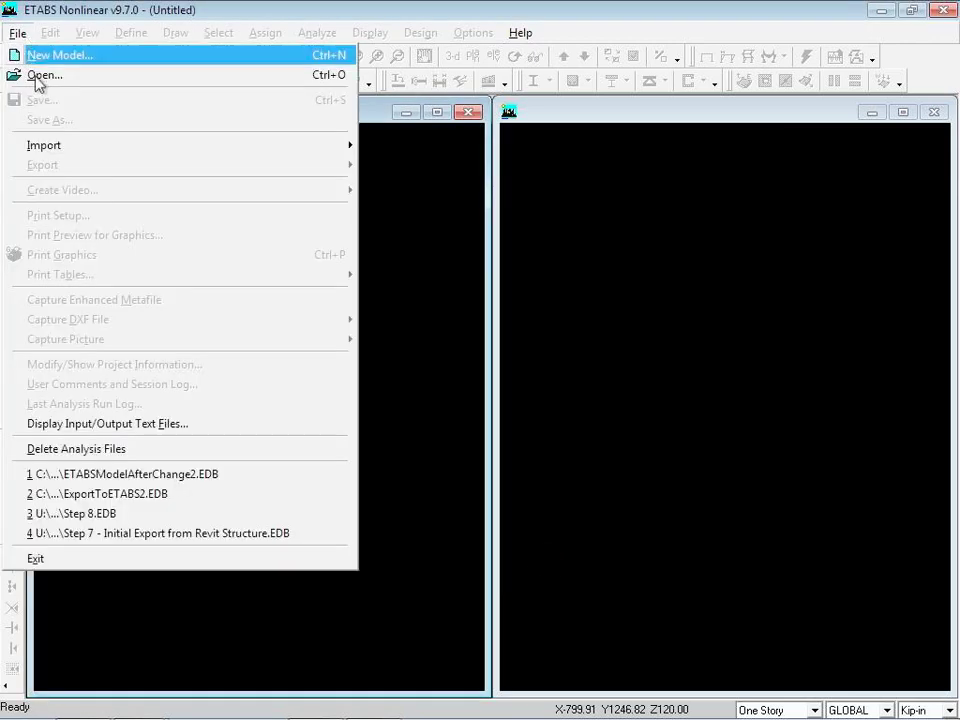
mouse_move(52, 145)
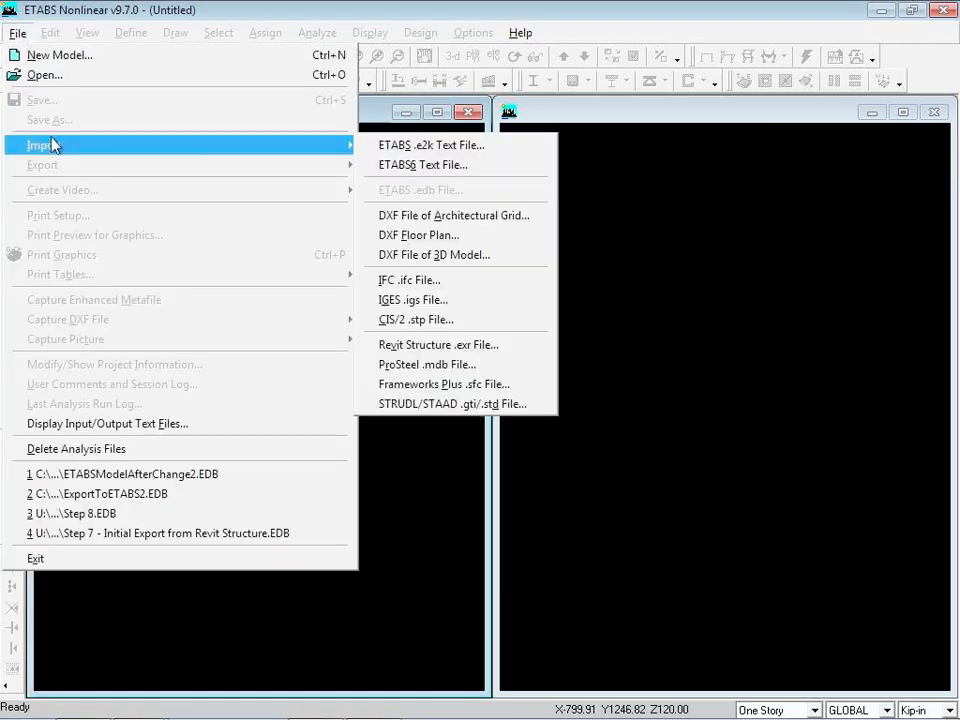
click(432, 352)
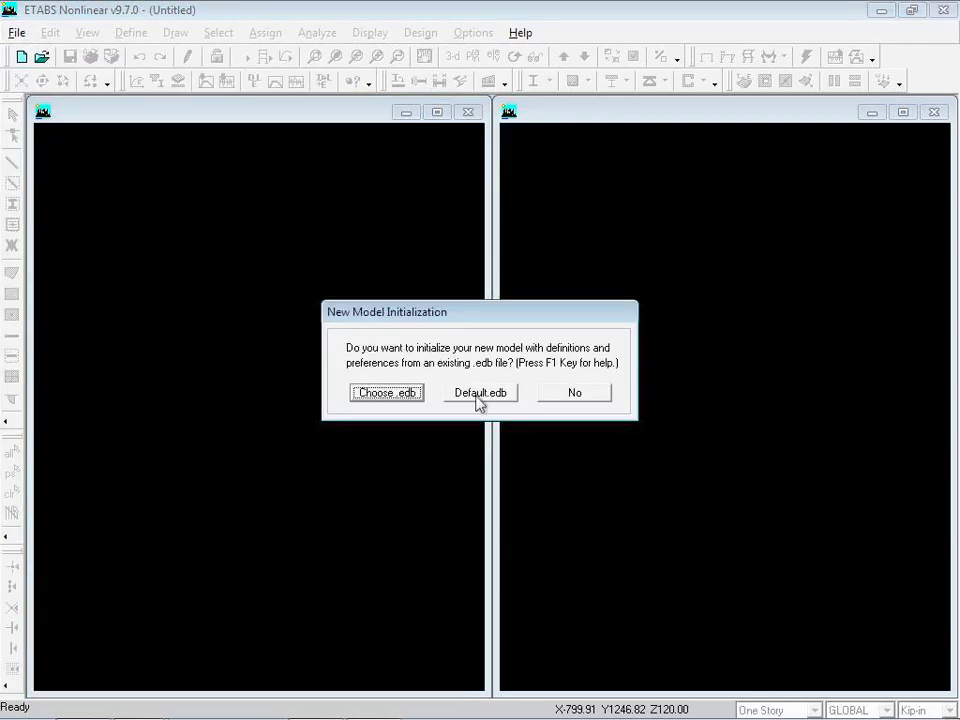
click(504, 392)
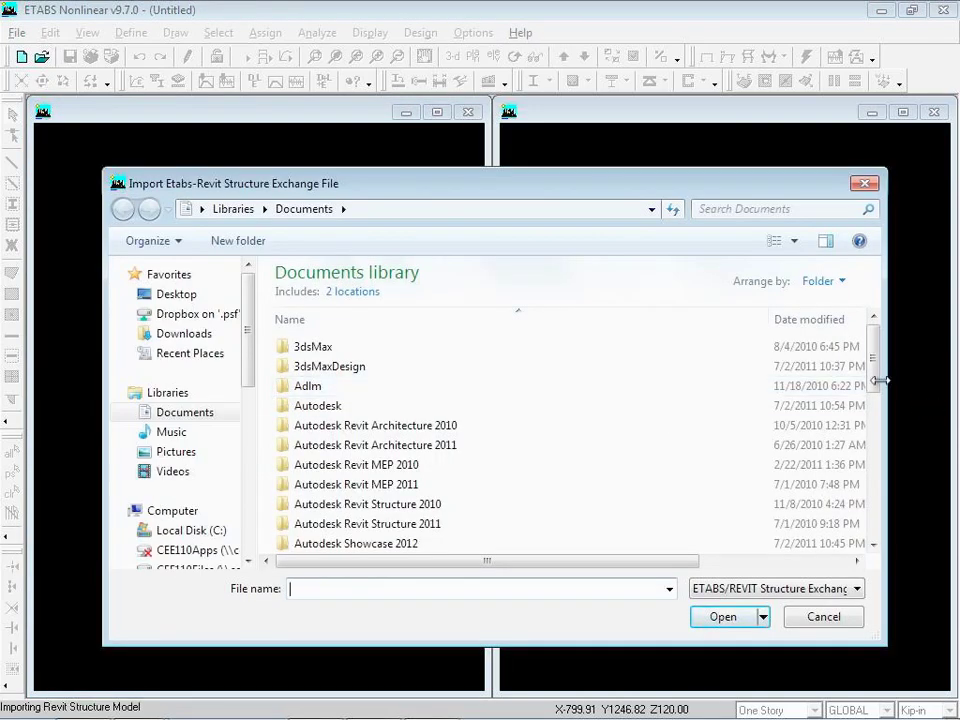
drag(878, 386, 878, 510)
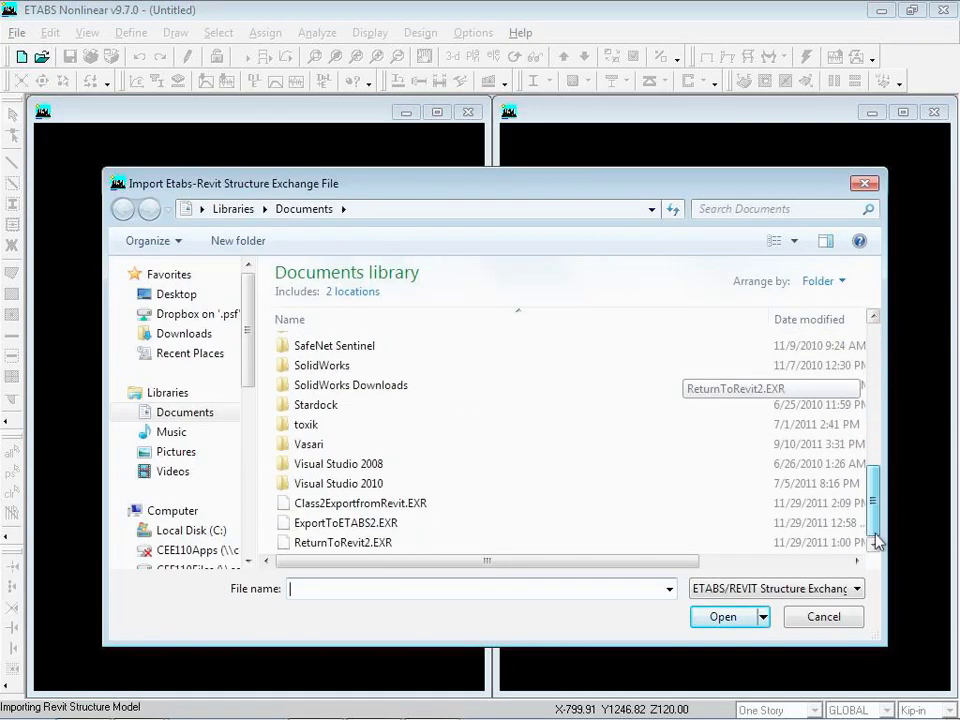
click(381, 541)
click(390, 508)
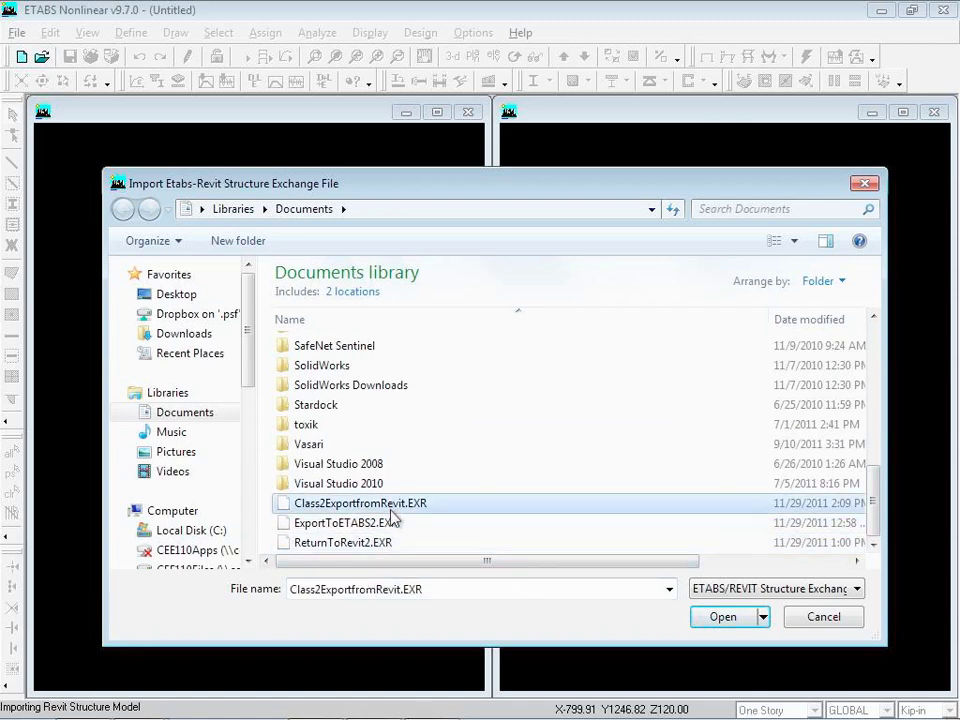
click(722, 614)
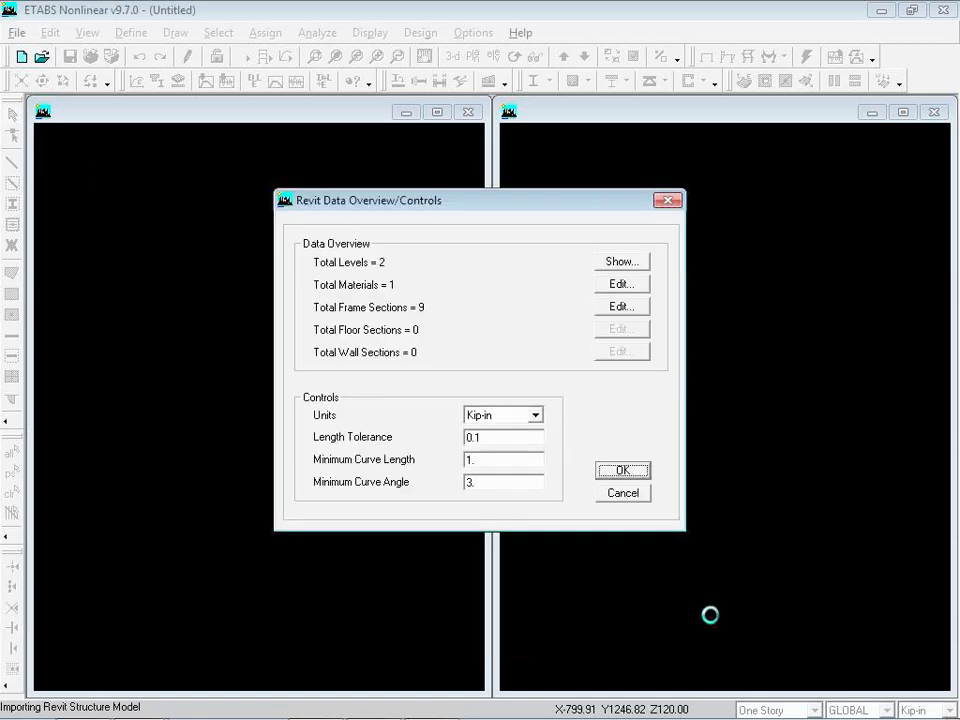
click(641, 471)
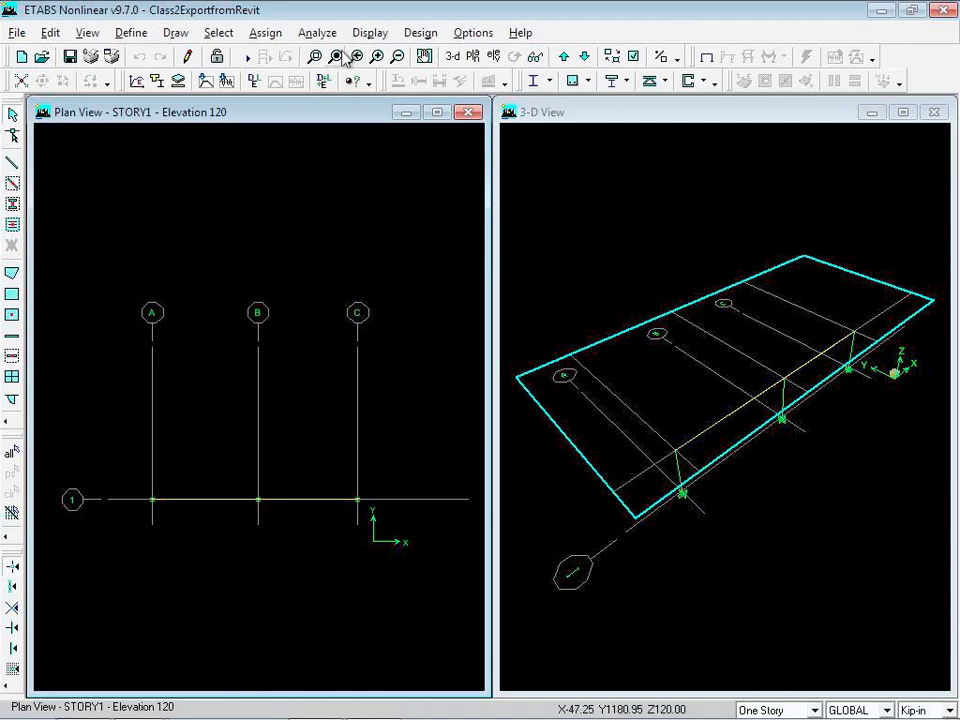
Zoom into a region of the 3-D view and switch back to the Revit Structure model
click(315, 58)
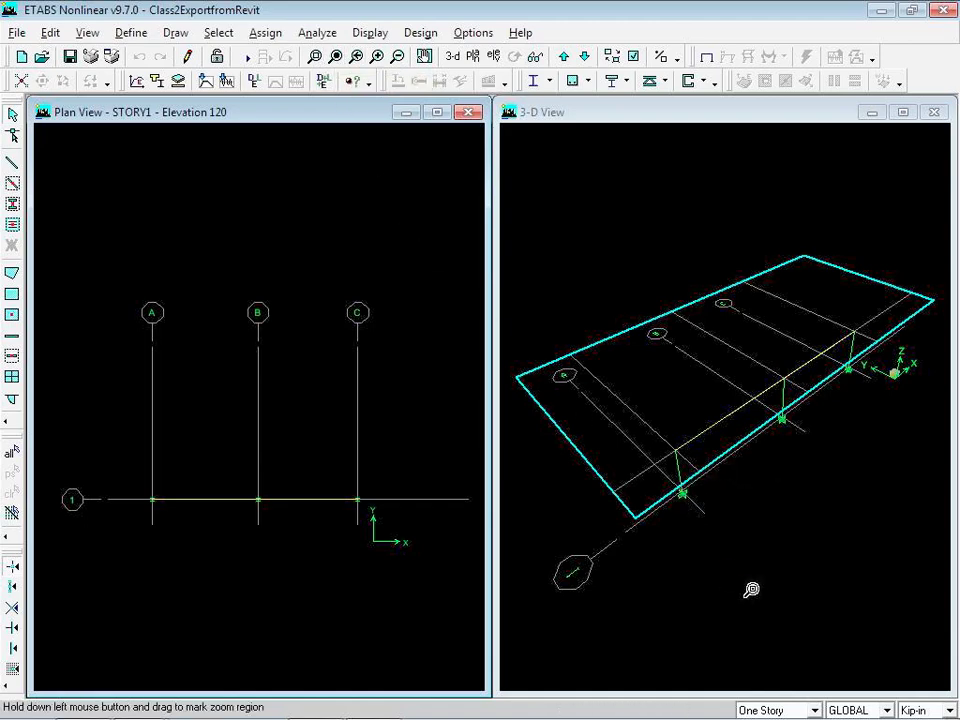
drag(632, 345, 628, 283)
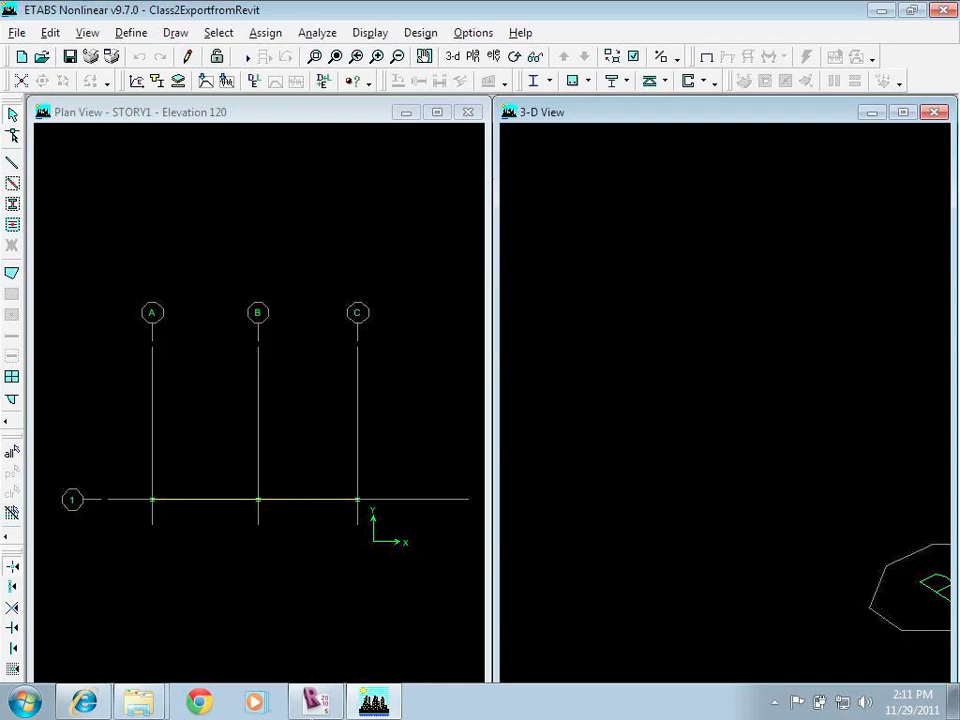
click(302, 702)
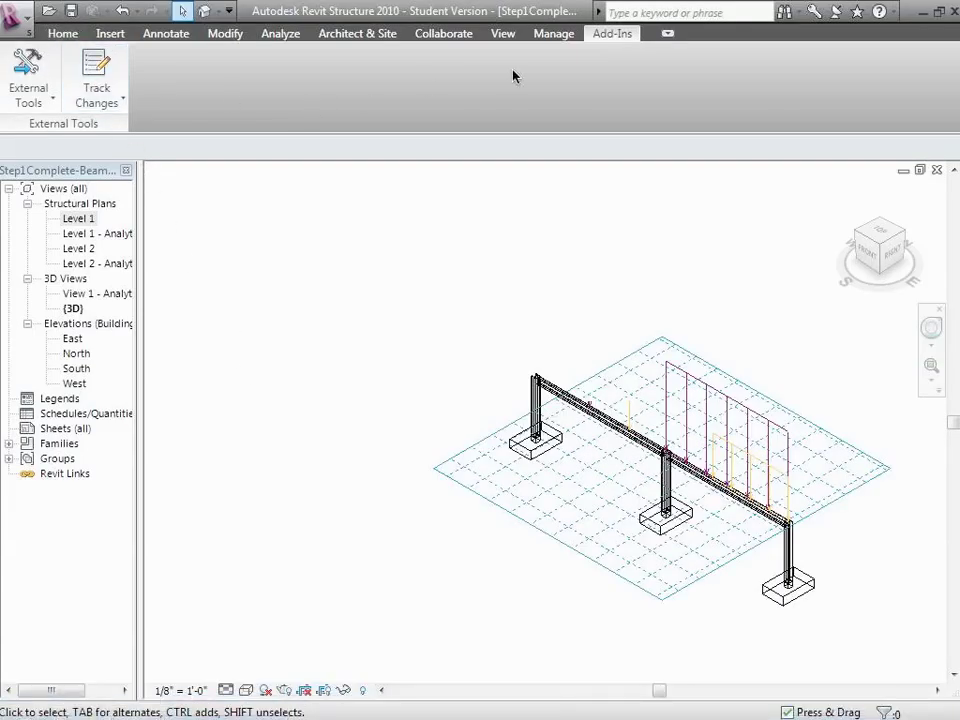
Run the export to a new ETABS model, including grids, frames, footings, point loads, line loads and load combos
click(54, 100)
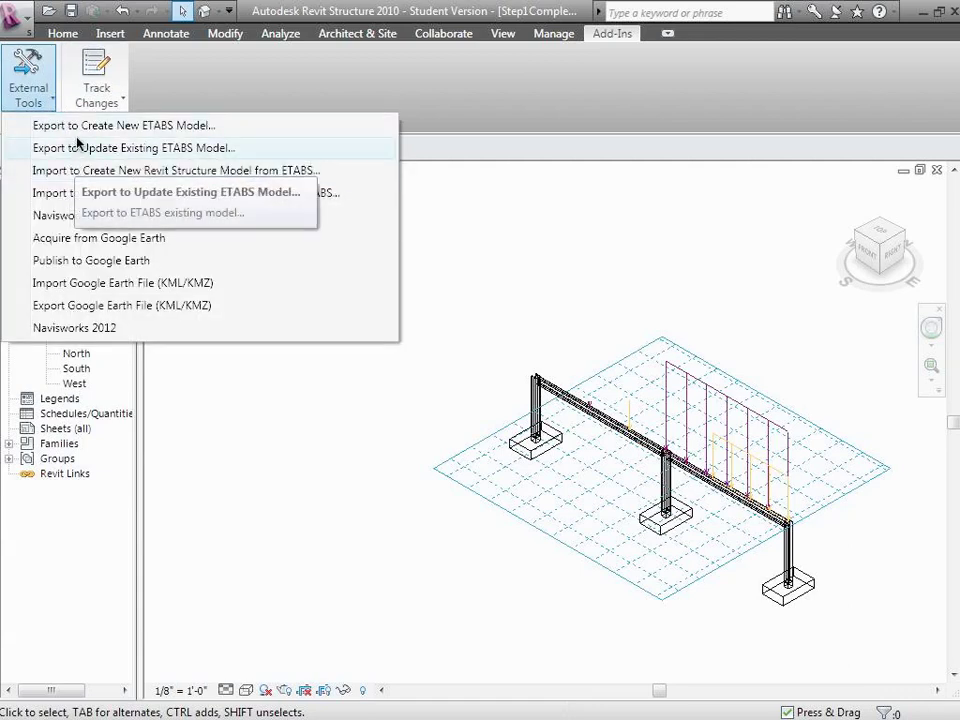
click(78, 125)
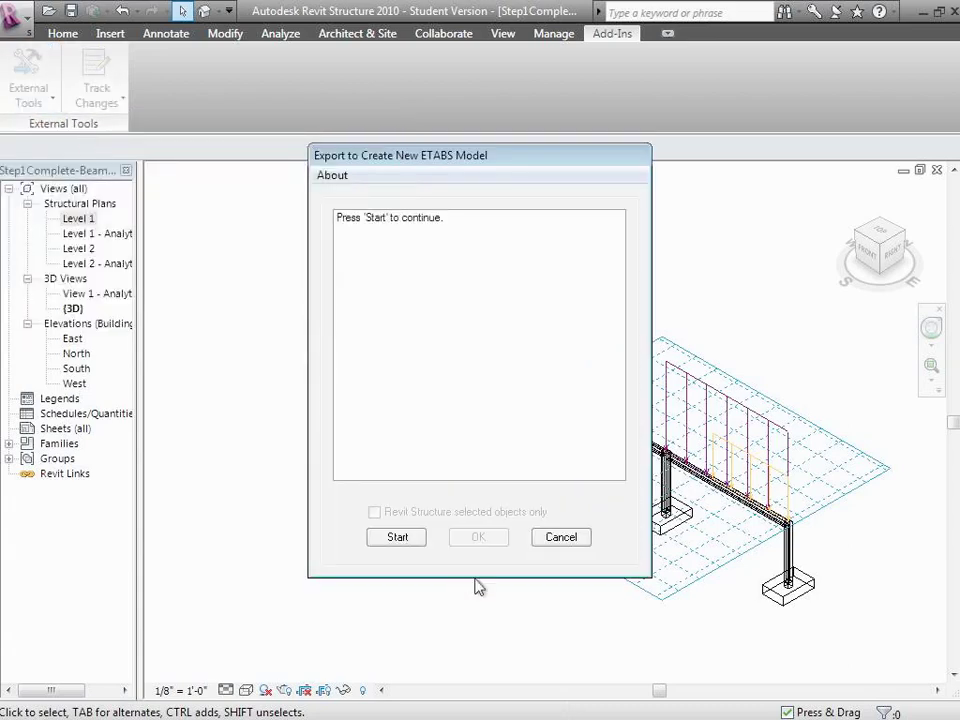
click(396, 538)
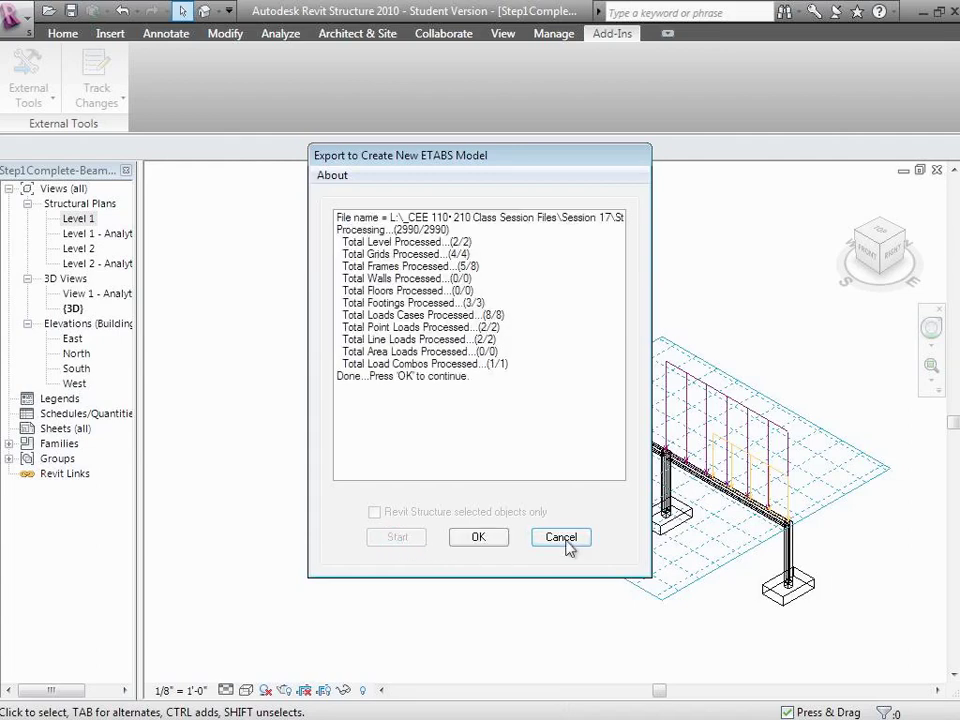
click(498, 541)
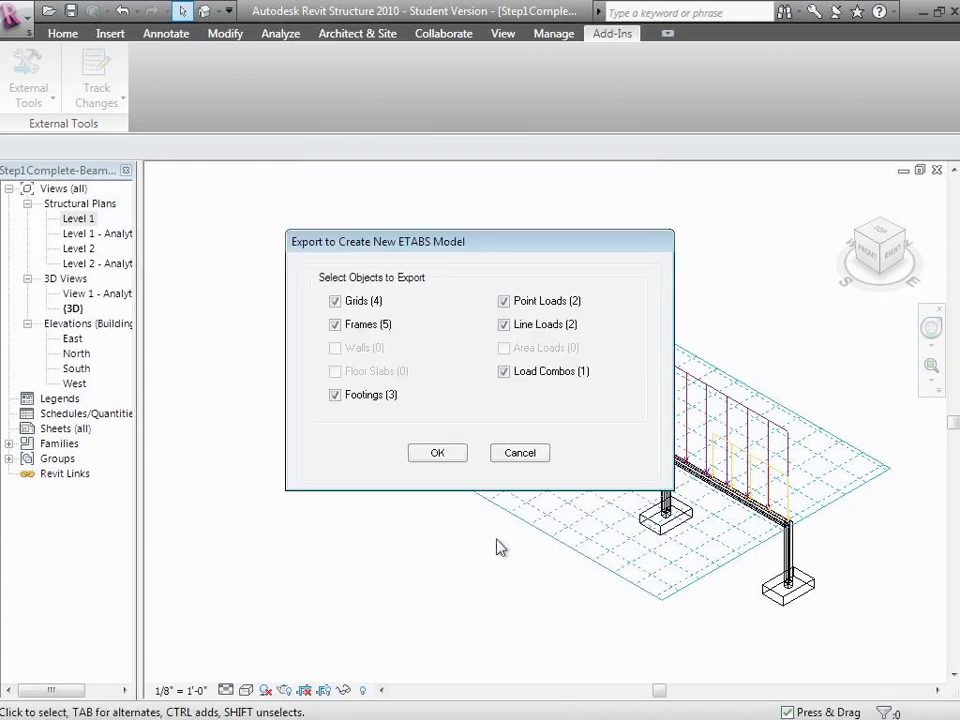
click(455, 458)
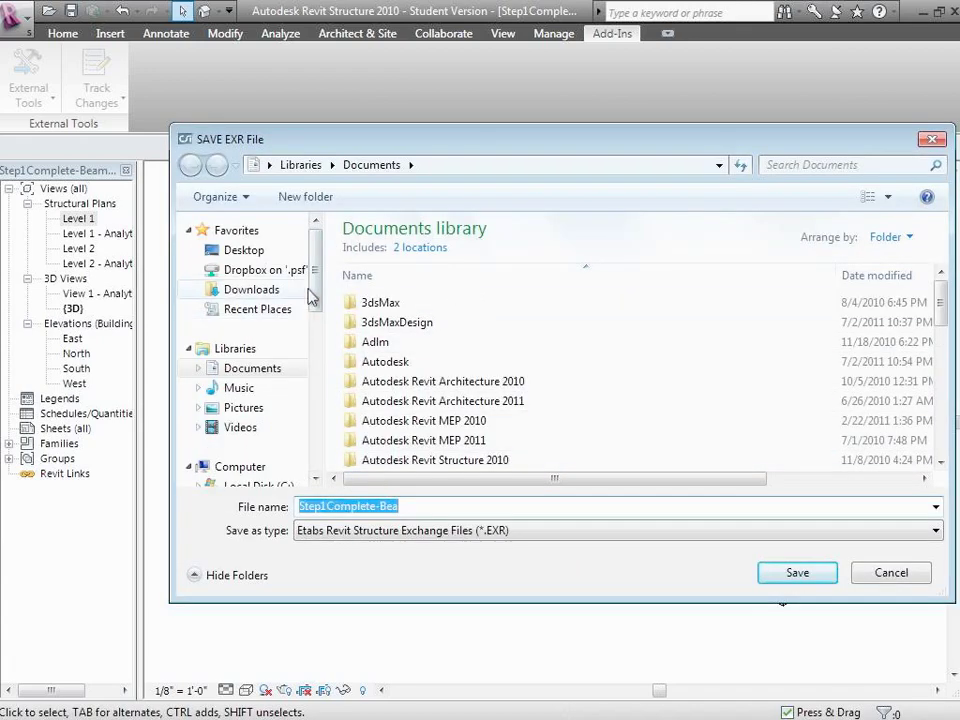
Save the exchange file as ExportFromRevittoETABS in the Session 17\StructClass2 folder of _CEE 110・210 Class Session Files on drive L
scroll(314, 300, down, 3)
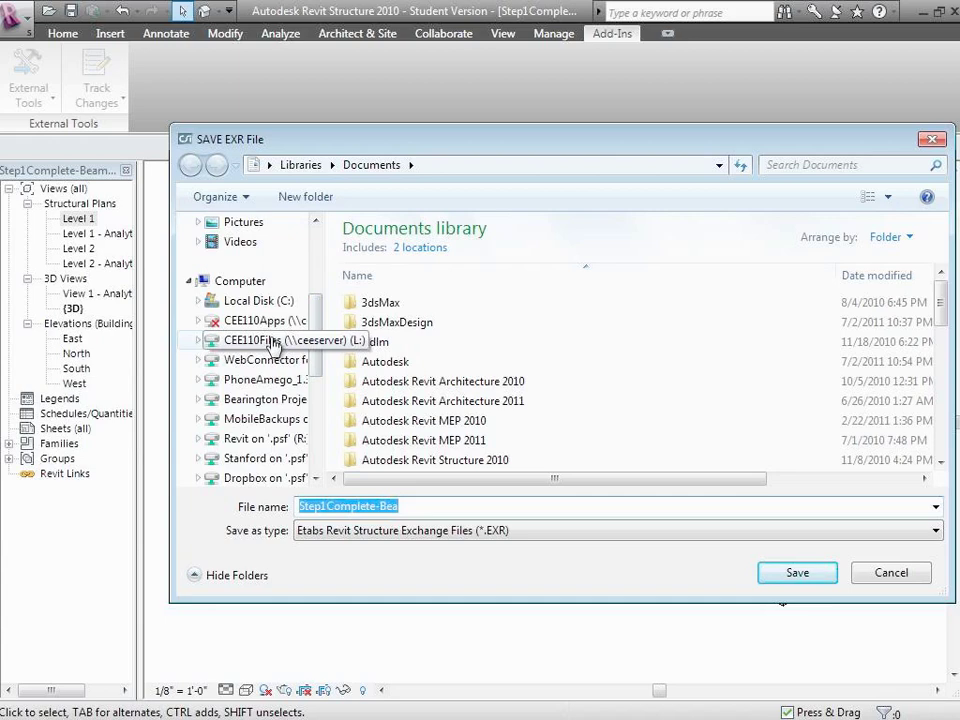
click(240, 341)
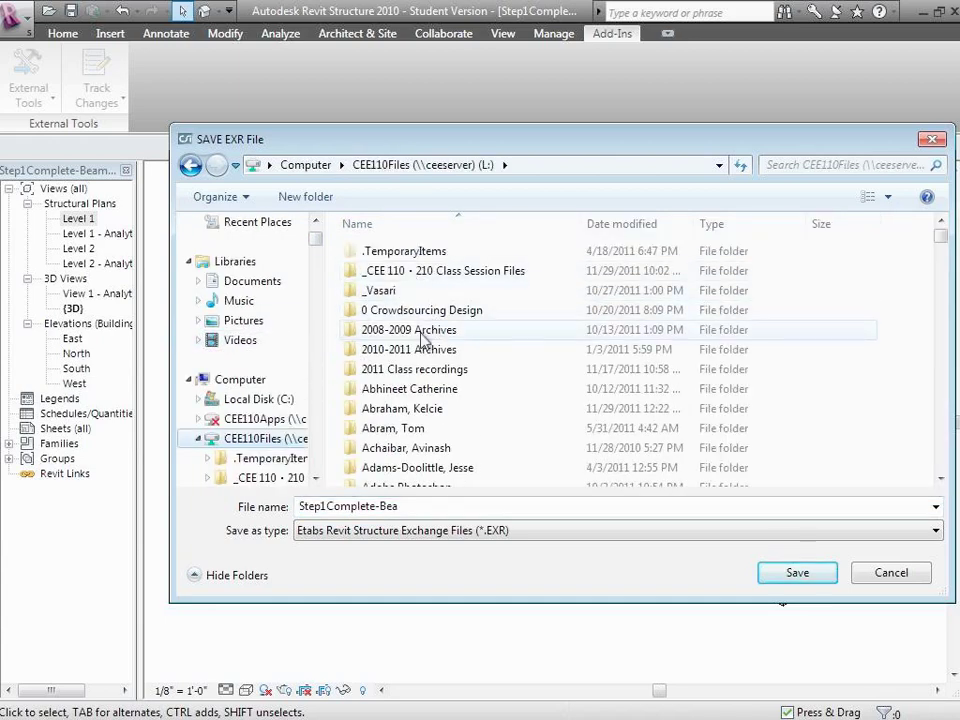
double_click(436, 272)
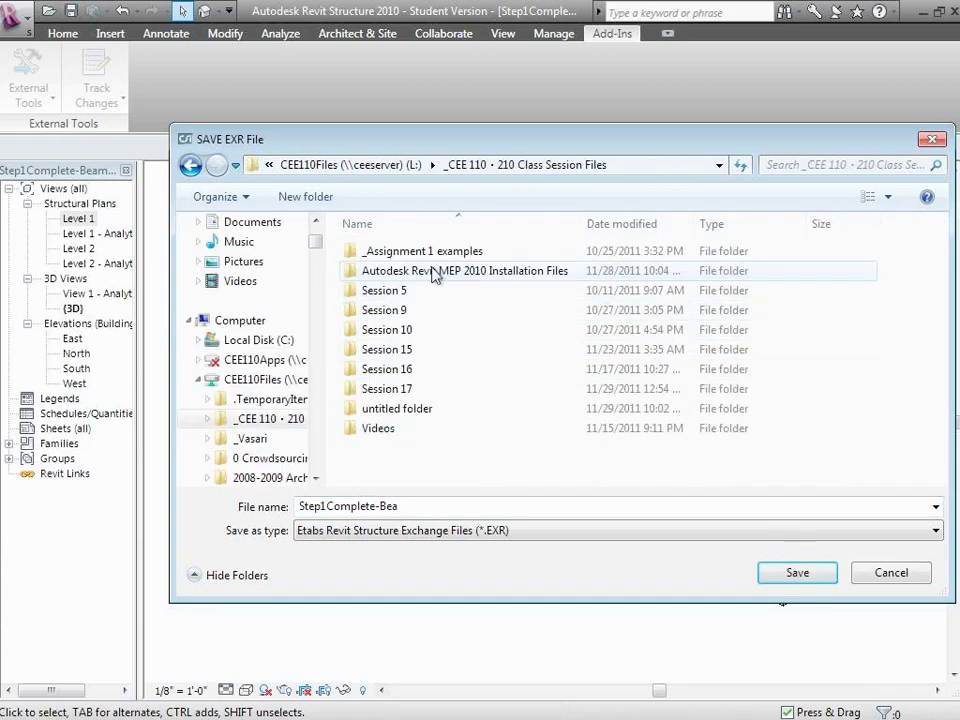
double_click(437, 389)
double_click(400, 292)
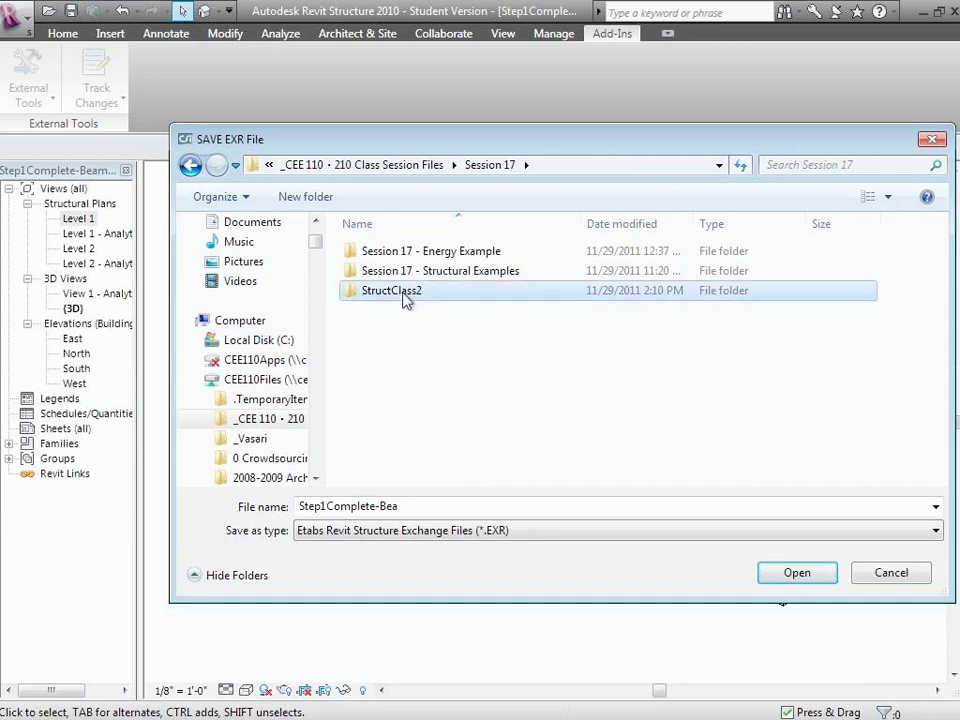
double_click(433, 507)
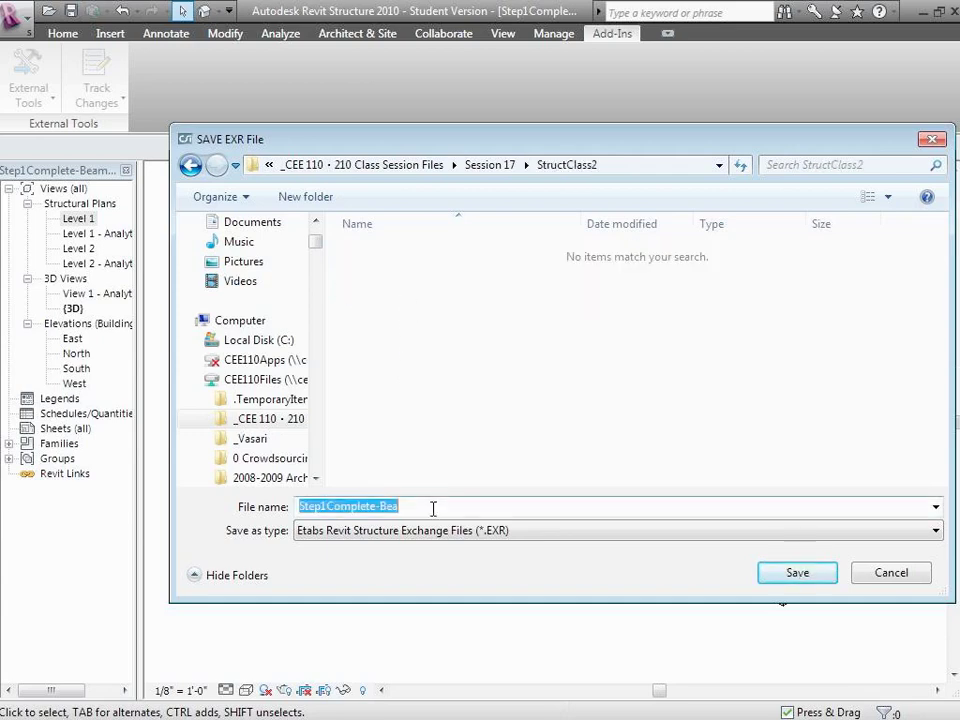
text(Expor)
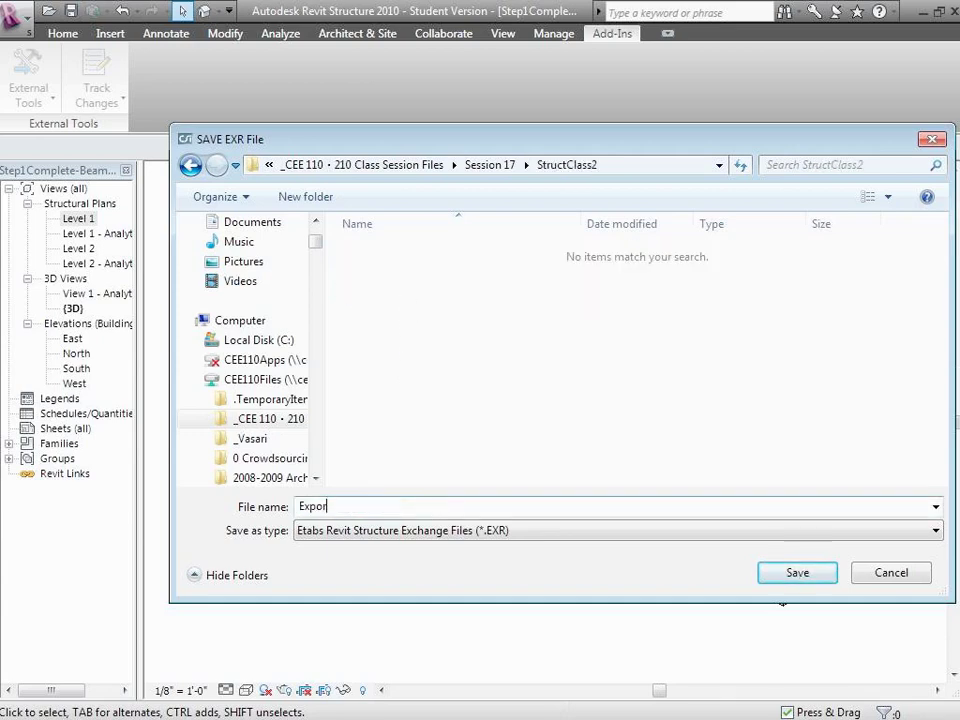
text(tFromRevittoETABS)
key(Return)
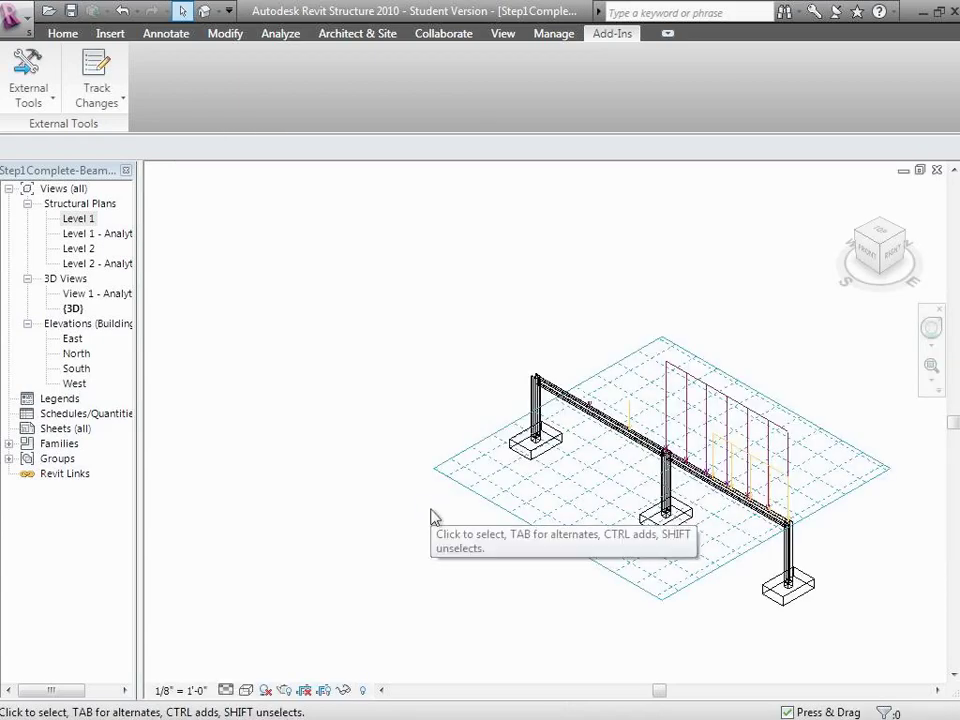
Switch to ETABS and display the line section names on the beams and columns in the 3-D view
key(ctrl+Right)
key(ctrl+Left)
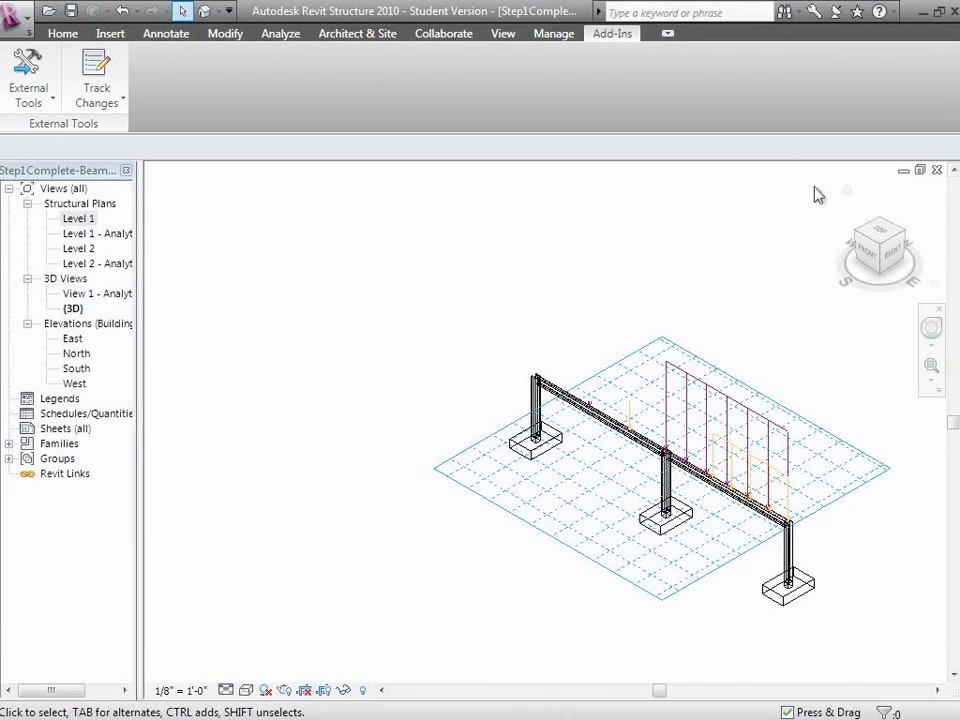
click(920, 11)
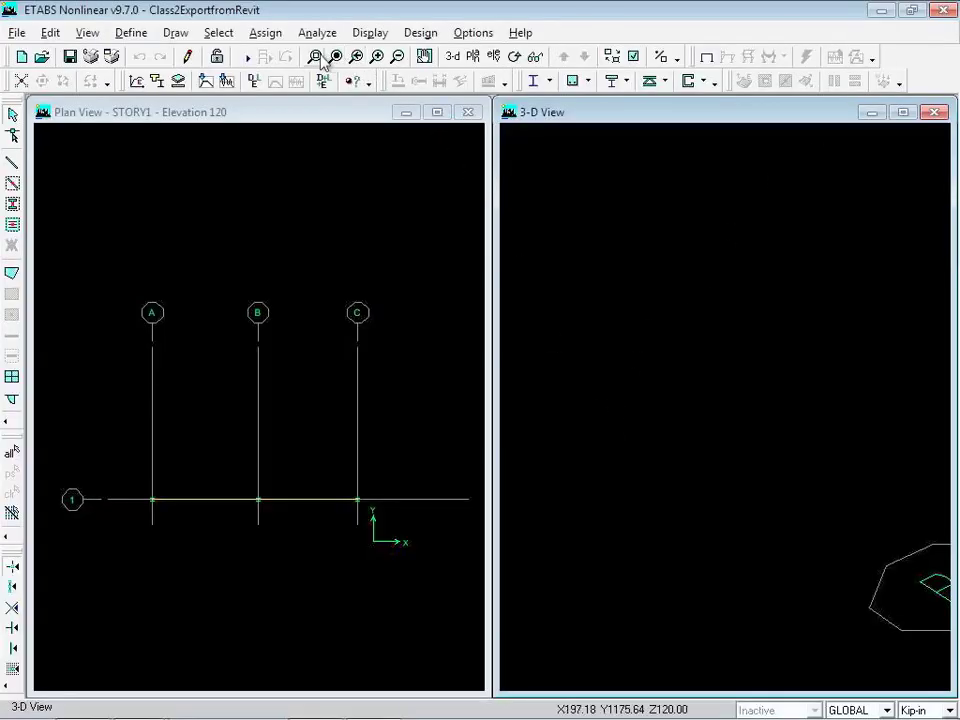
click(400, 58)
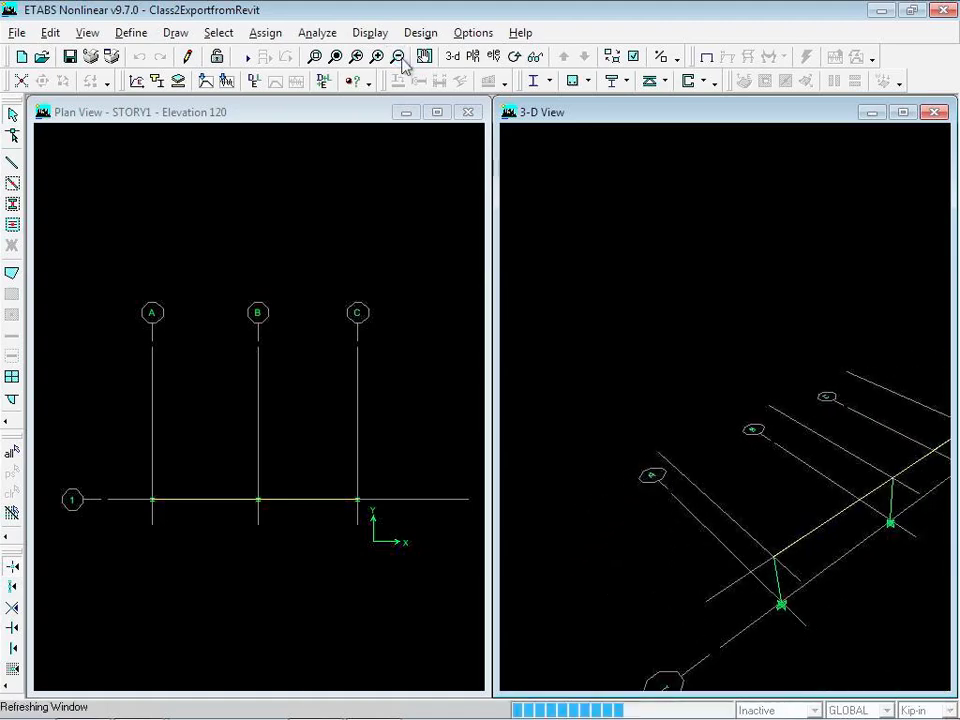
click(399, 57)
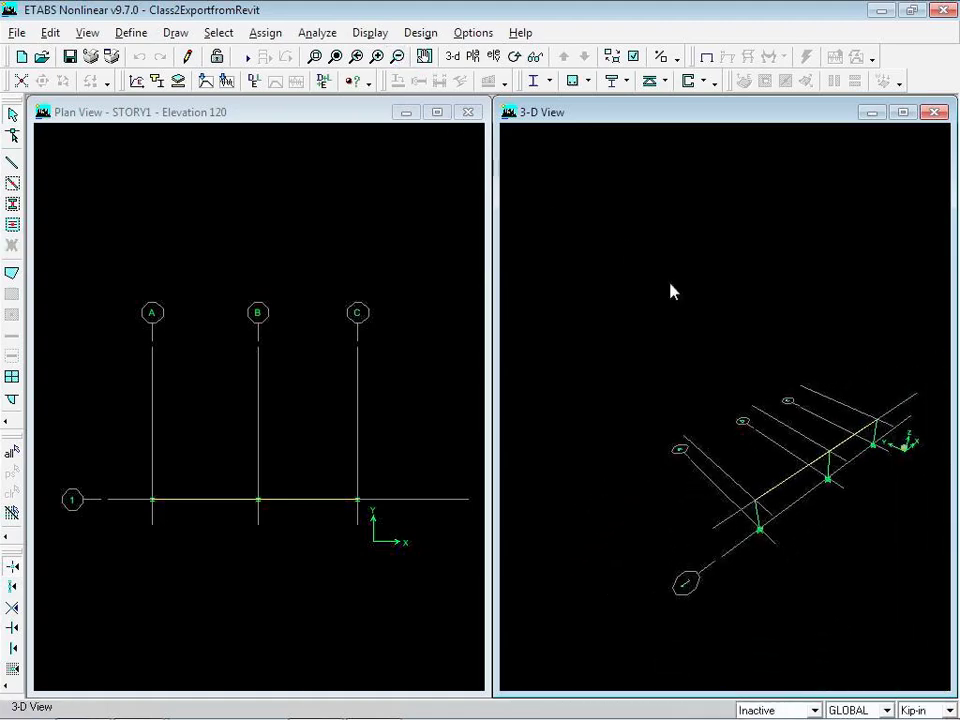
click(634, 62)
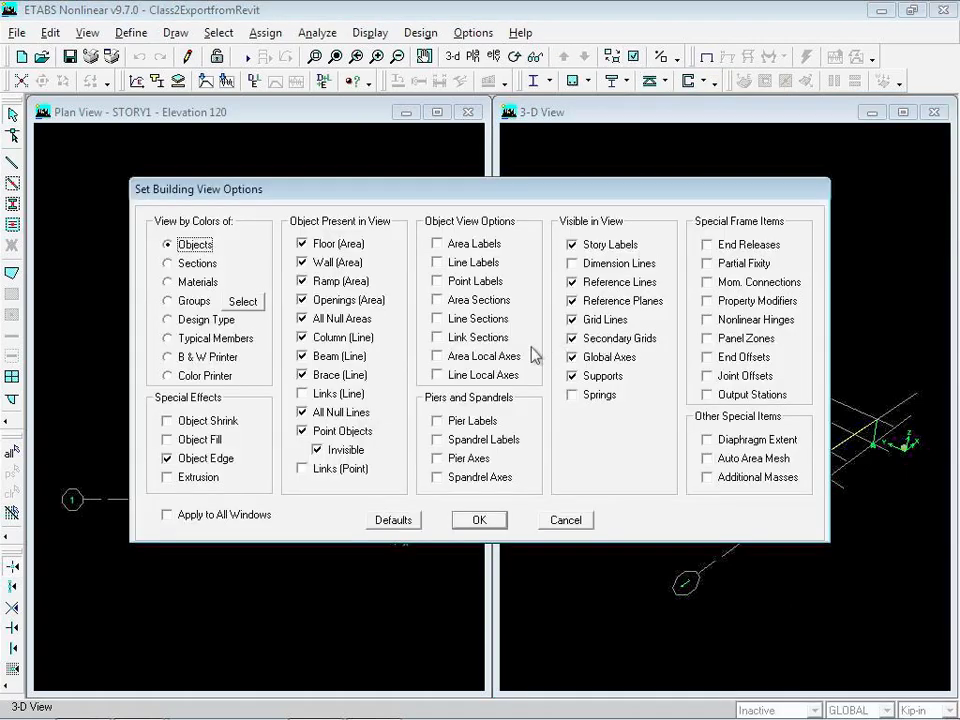
click(437, 319)
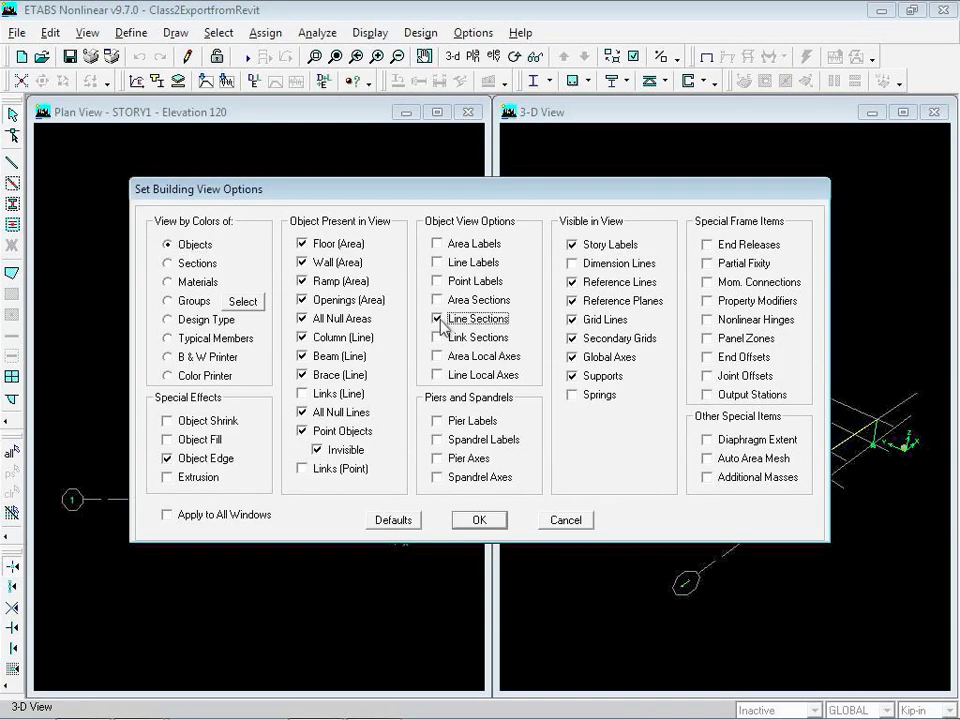
click(480, 521)
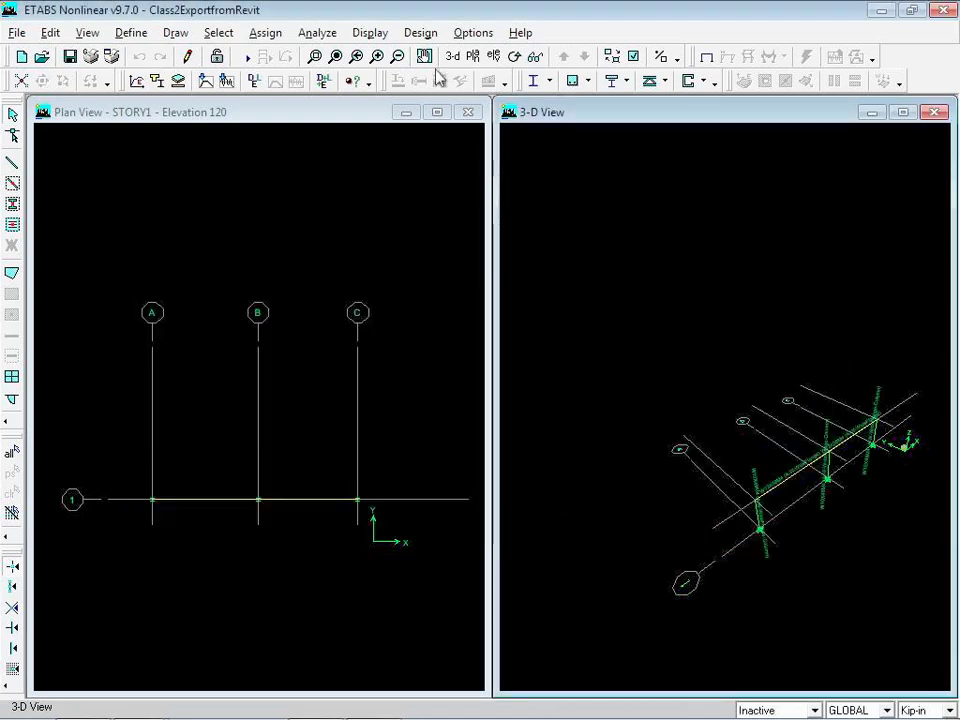
click(315, 57)
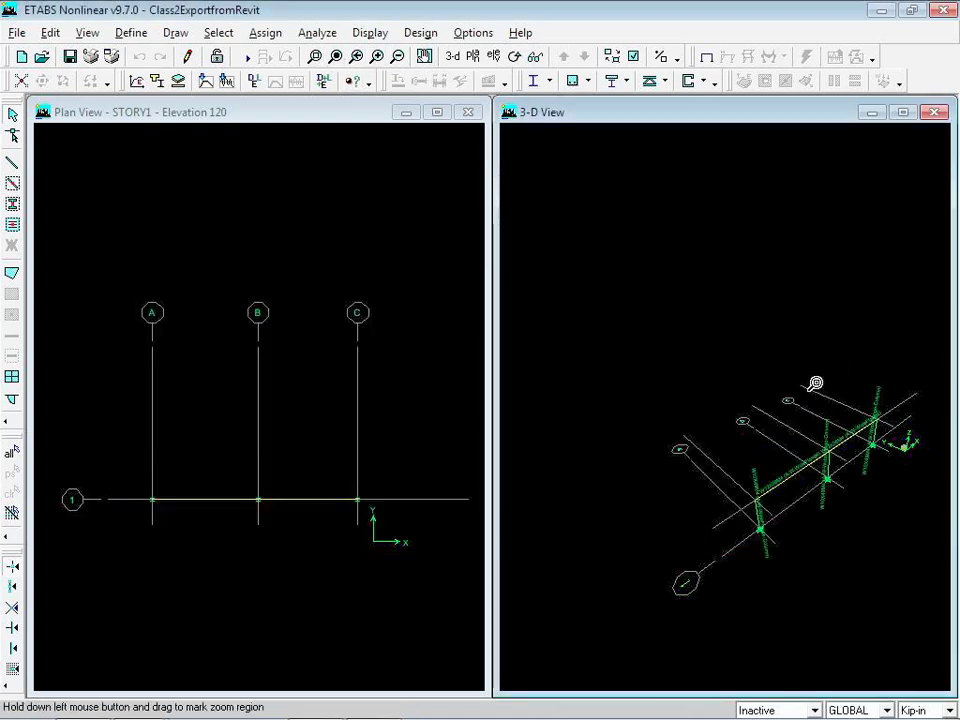
drag(723, 424, 910, 527)
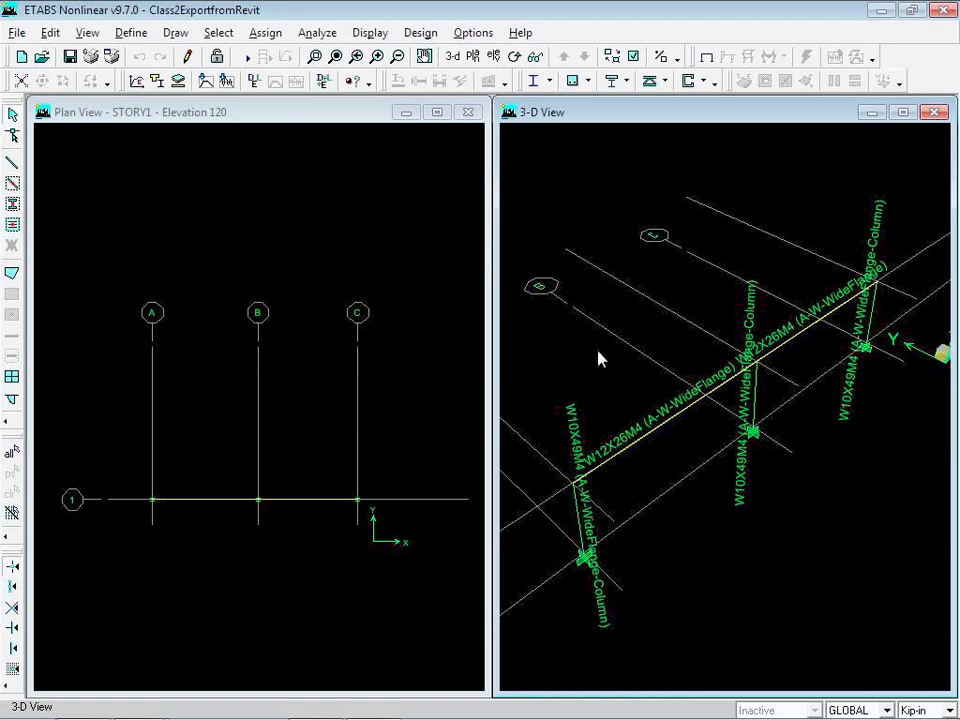
Run the structural analysis of the imported frame and dismiss the warnings notice
click(312, 36)
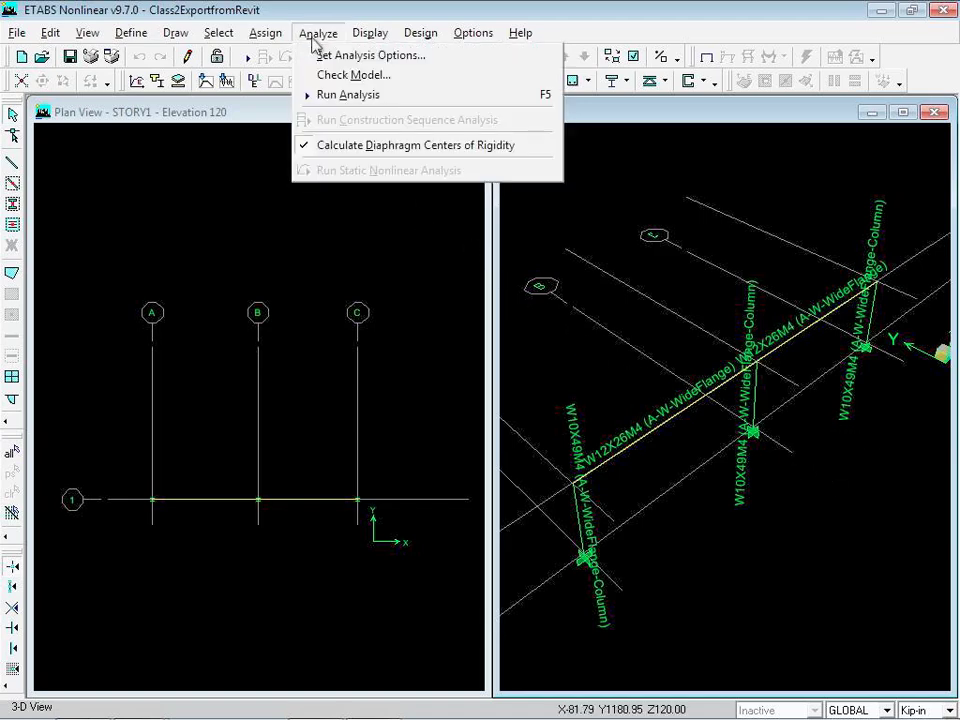
click(327, 100)
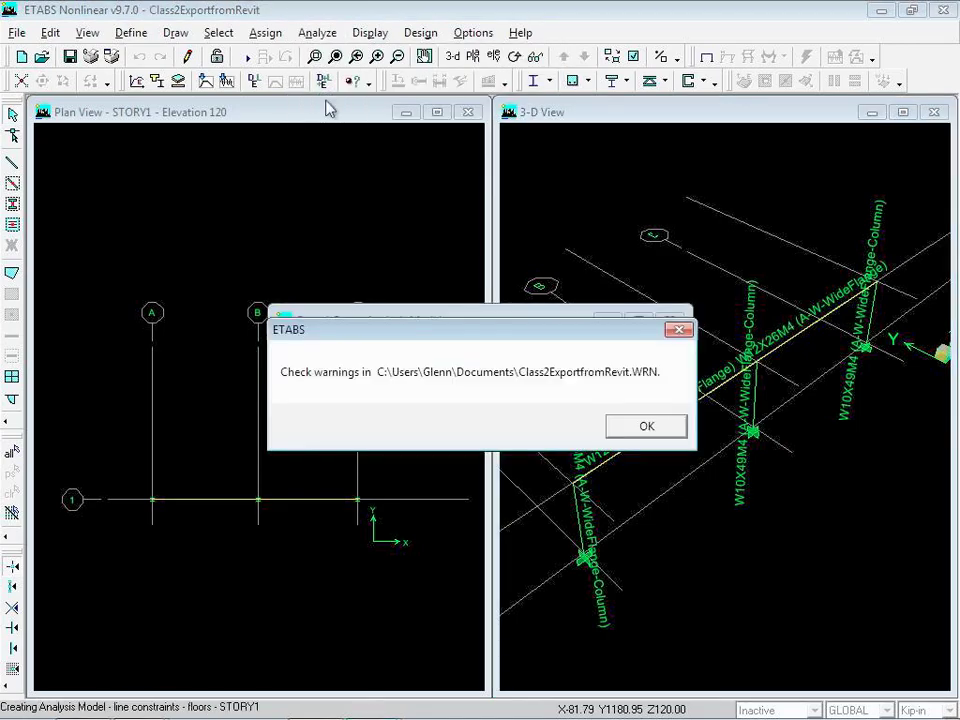
click(662, 424)
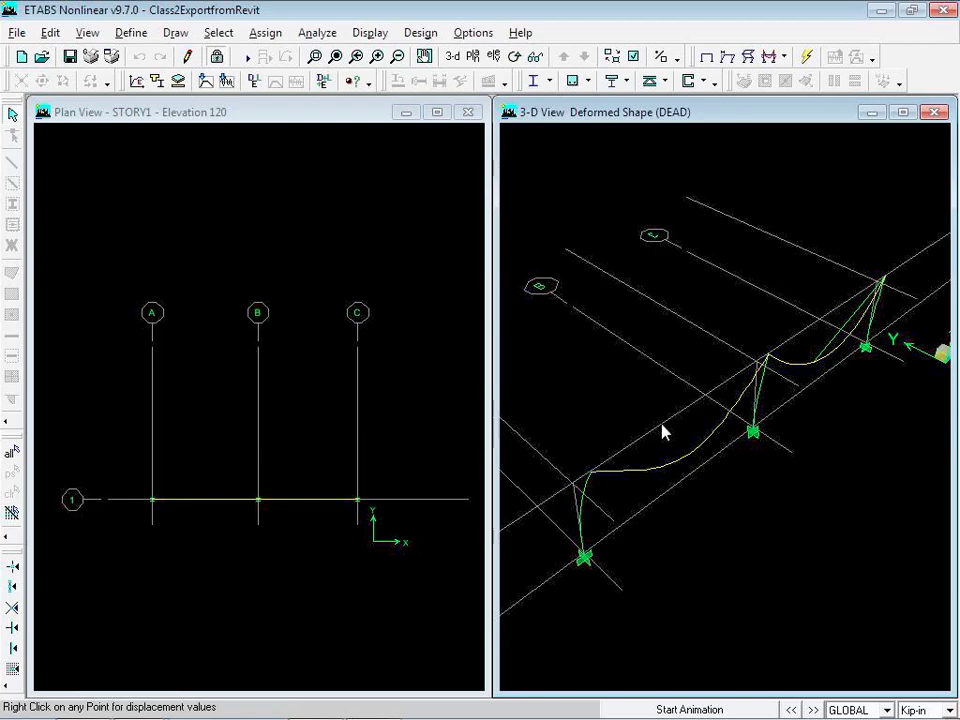
Restore the undeformed shape and display the filled Moment 3-3 diagram of the frames for the DEAD static load
click(708, 60)
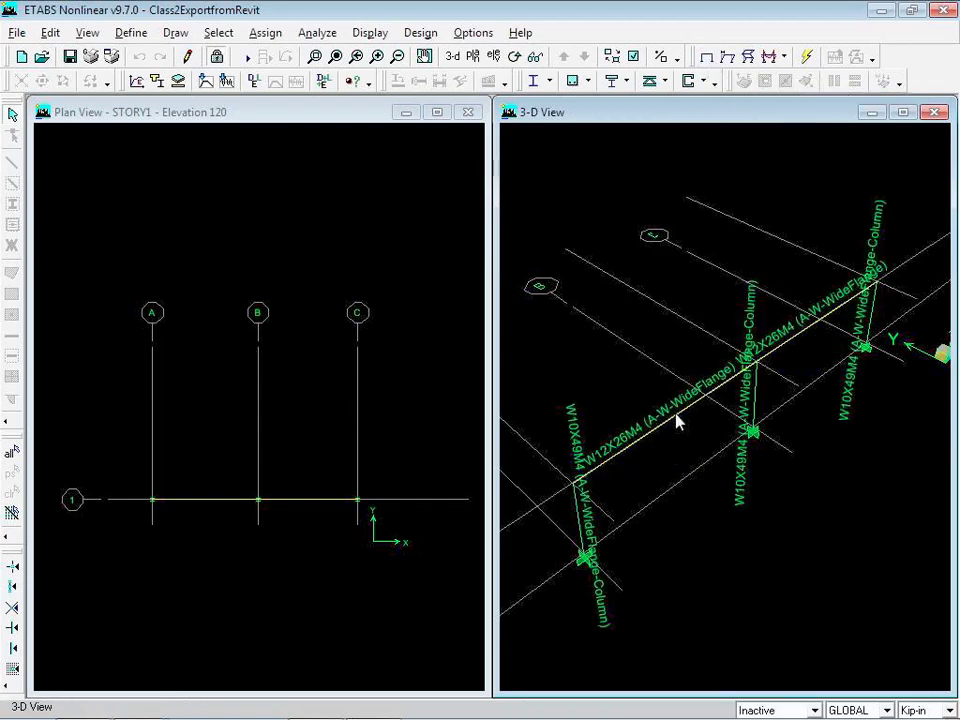
click(786, 58)
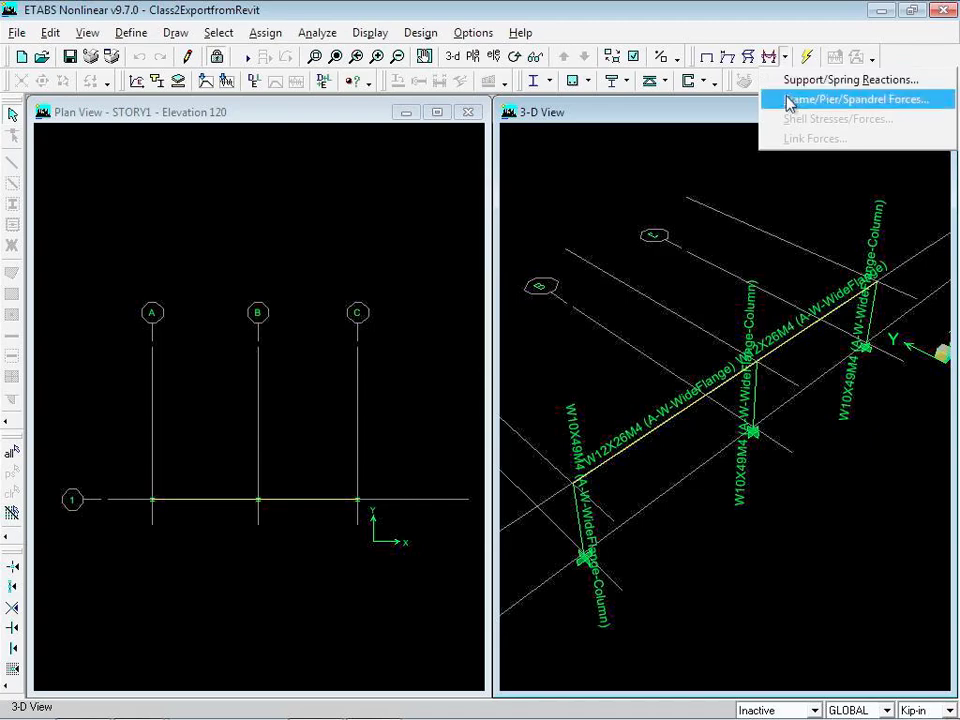
click(790, 100)
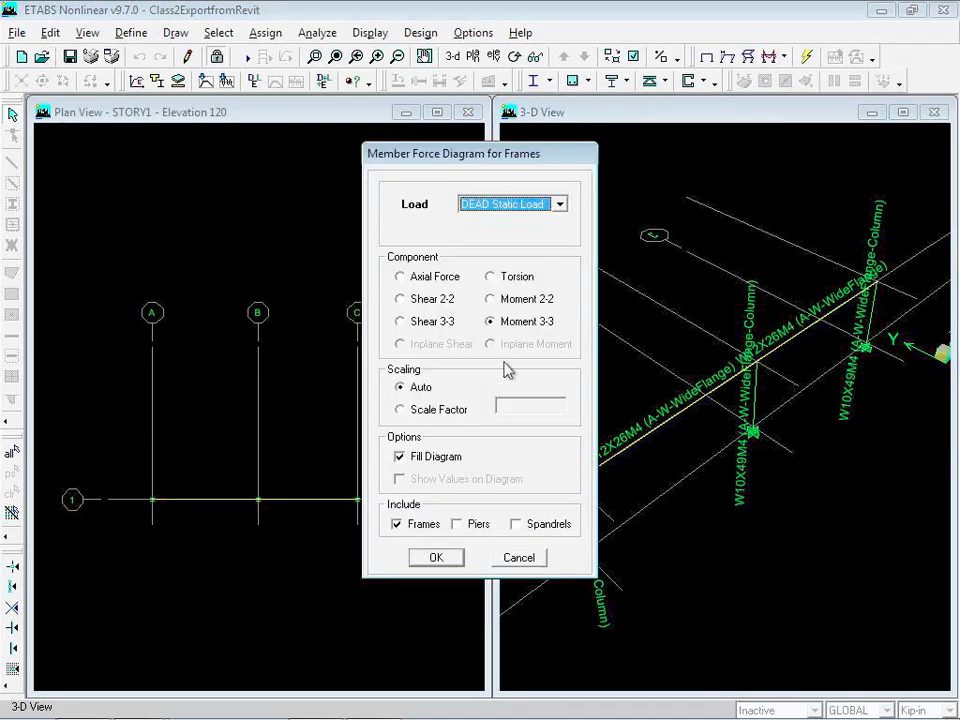
click(438, 558)
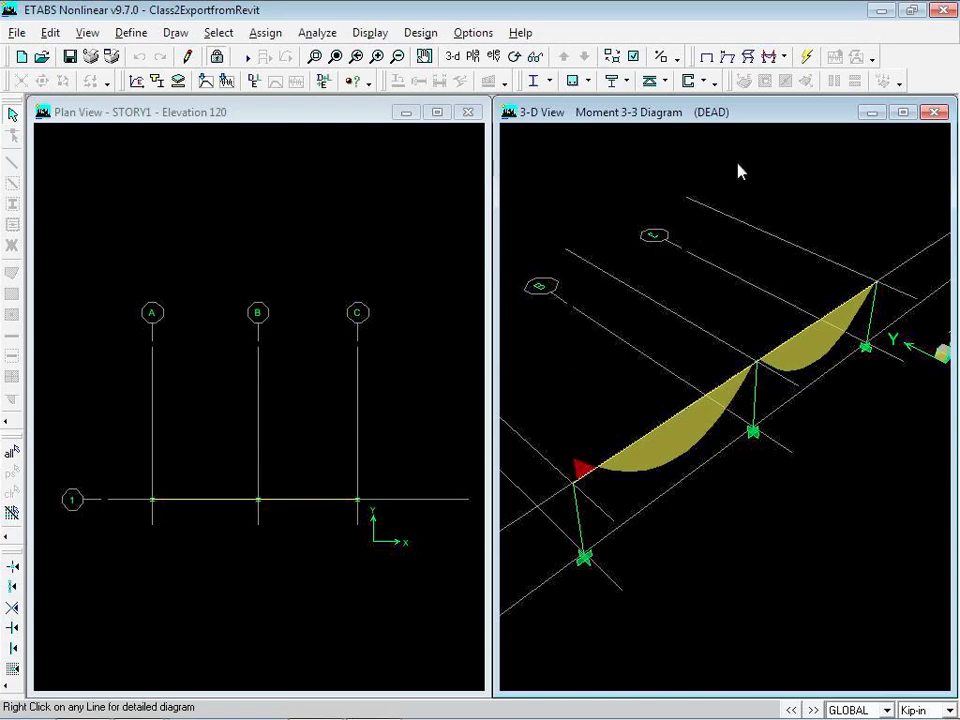
Display the Shear 2-2 force diagram of the frames for the DEAD static load
click(770, 57)
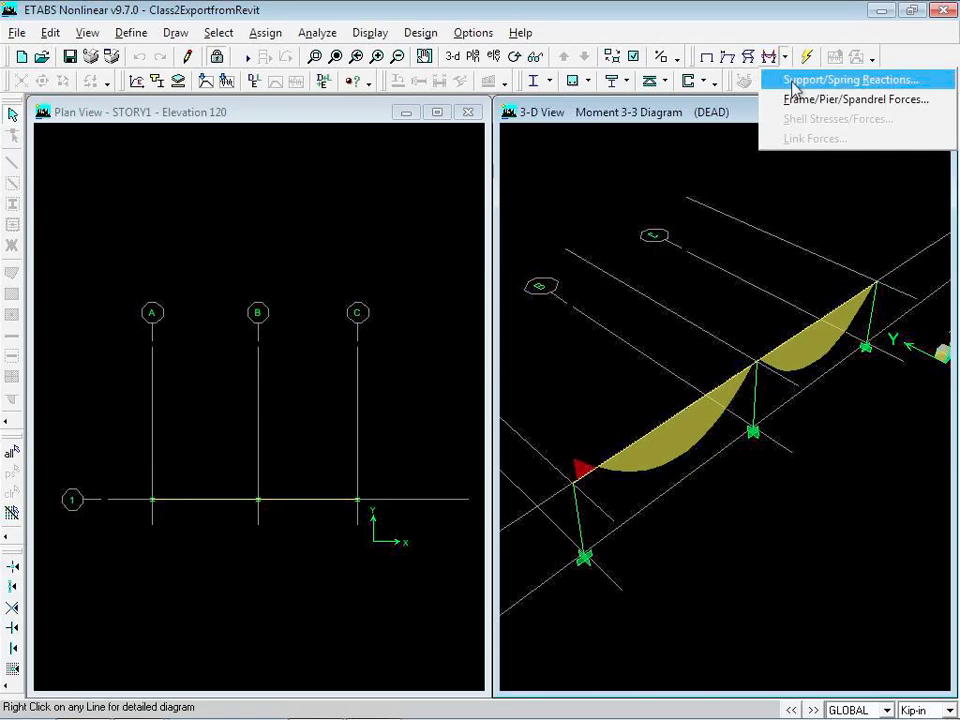
click(797, 100)
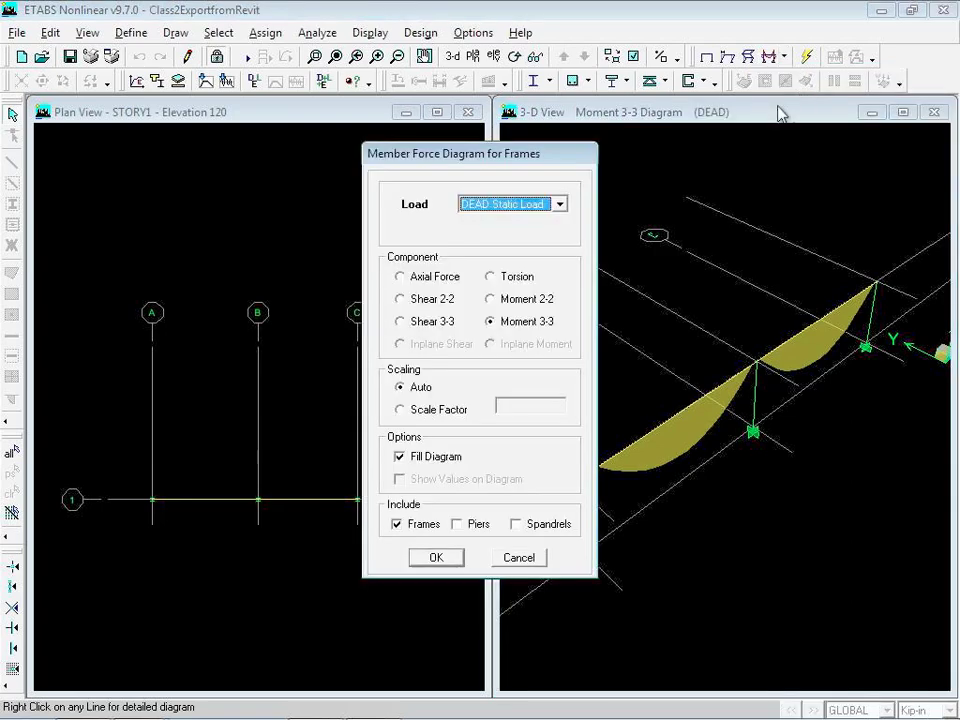
click(401, 299)
click(436, 557)
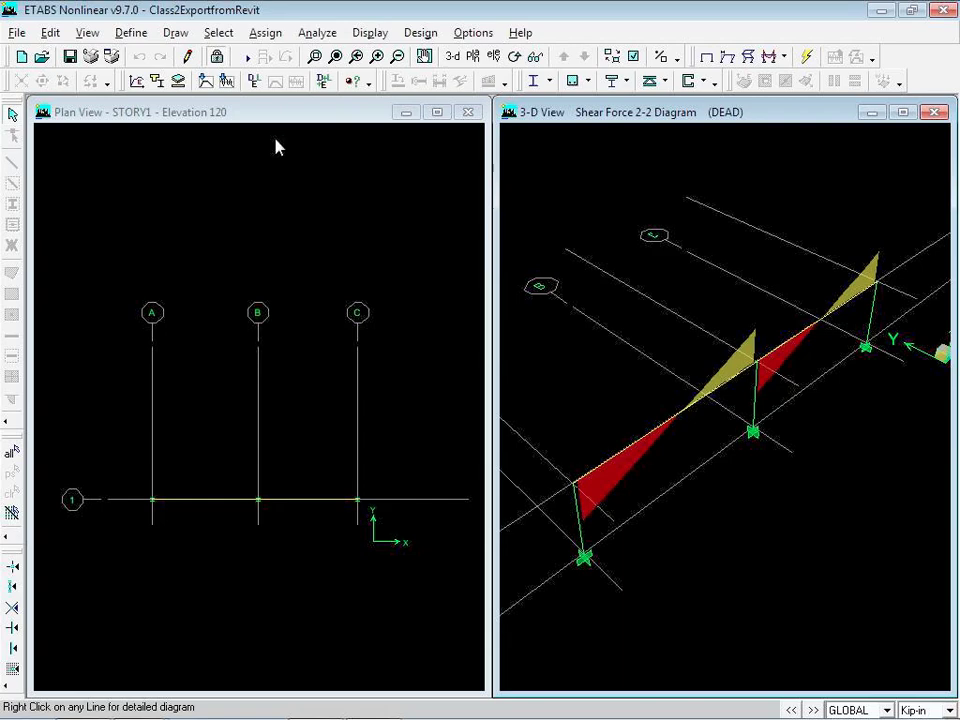
click(317, 34)
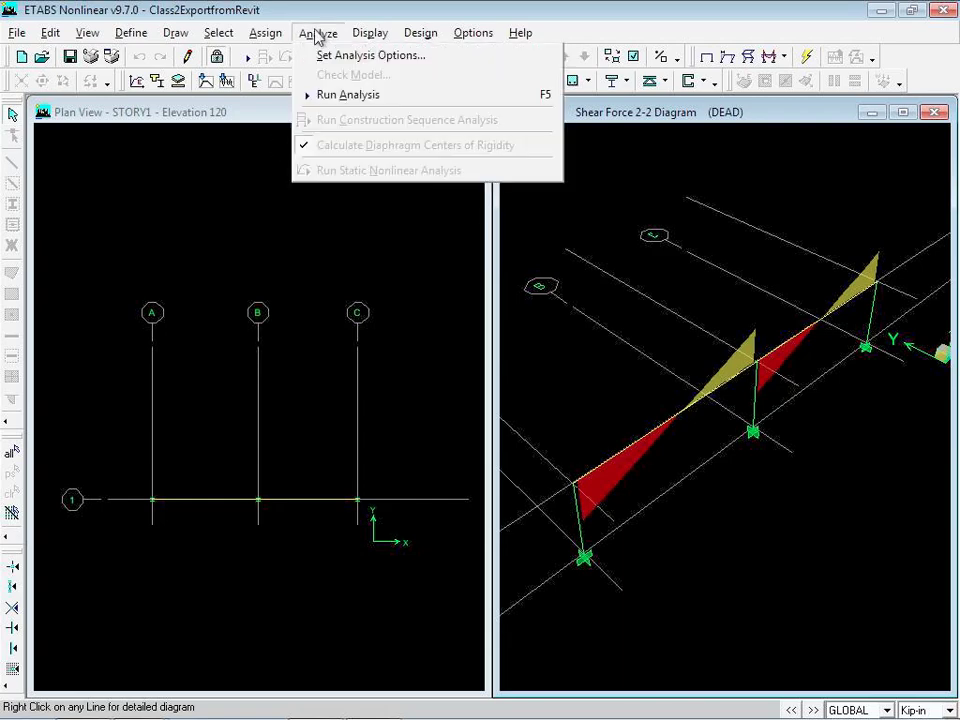
click(320, 56)
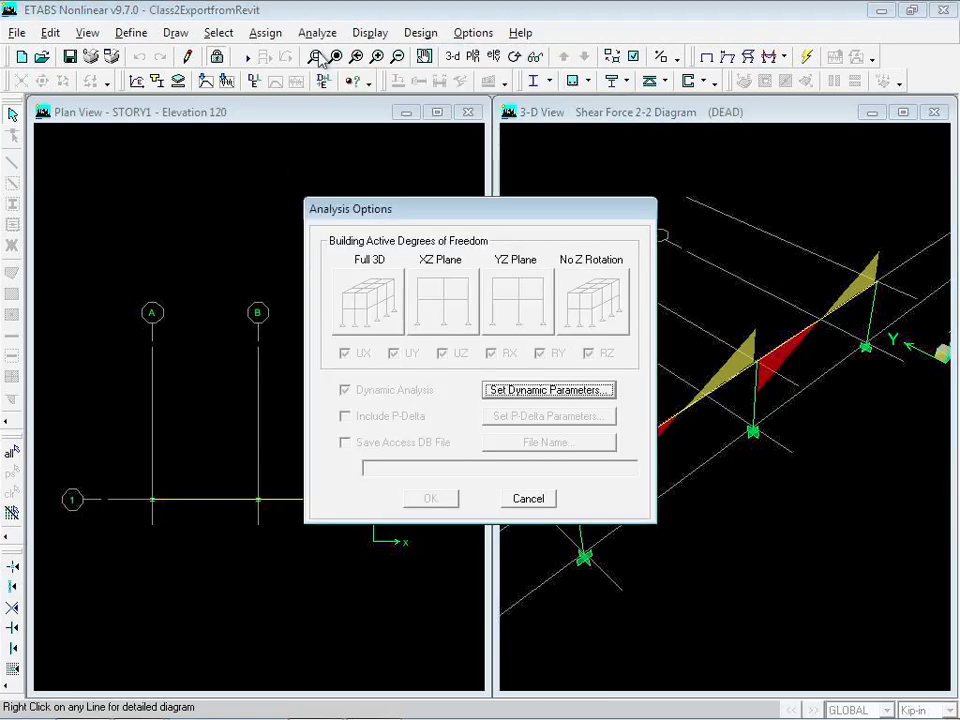
click(528, 500)
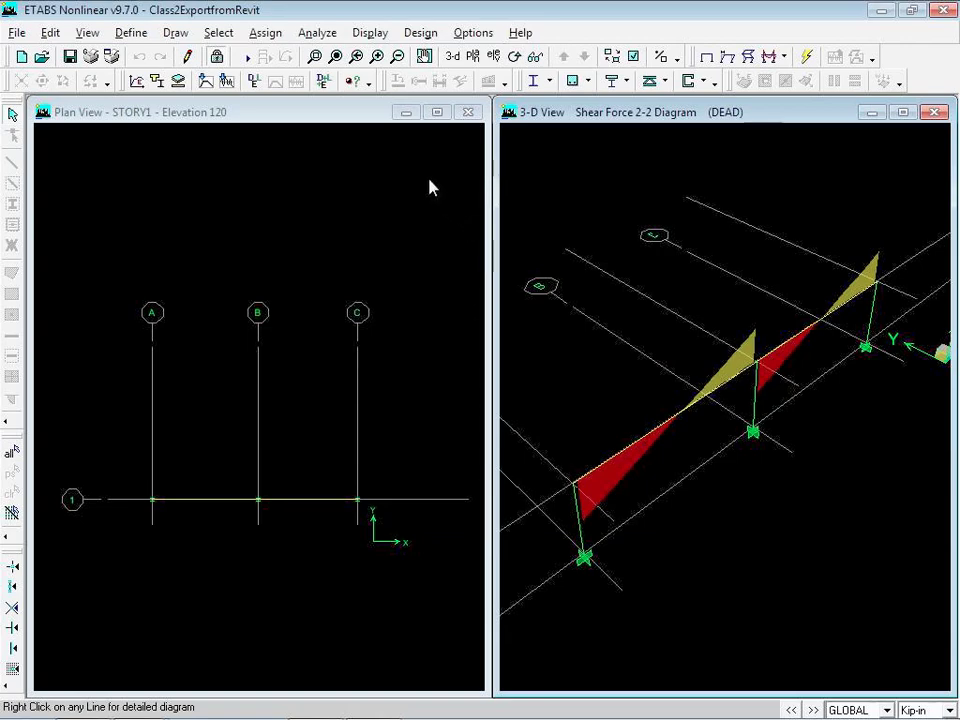
click(380, 34)
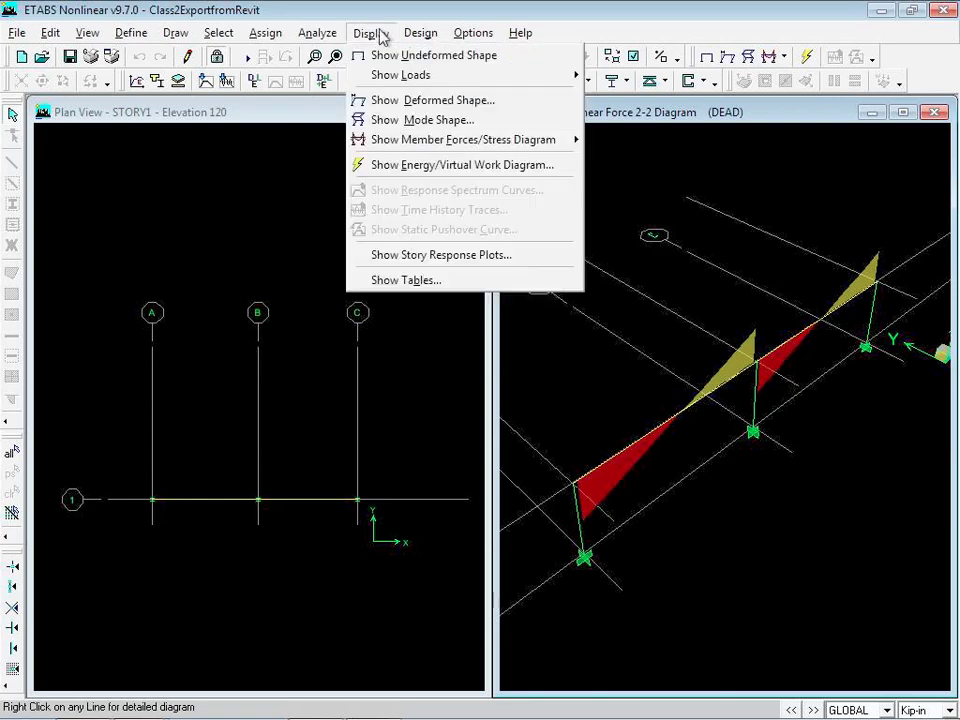
mouse_move(386, 82)
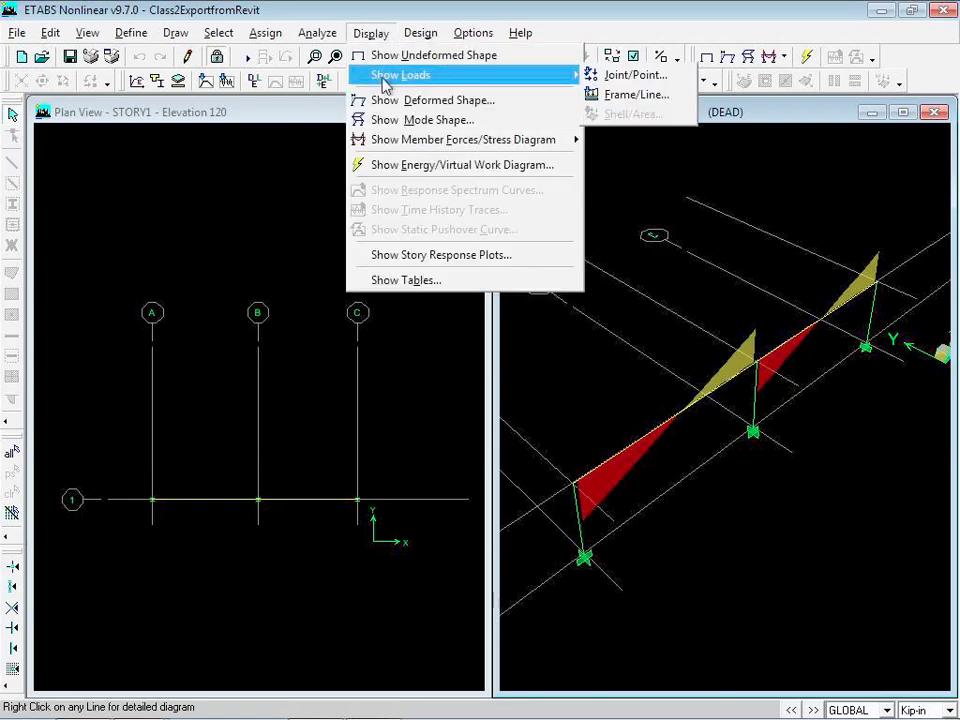
click(615, 94)
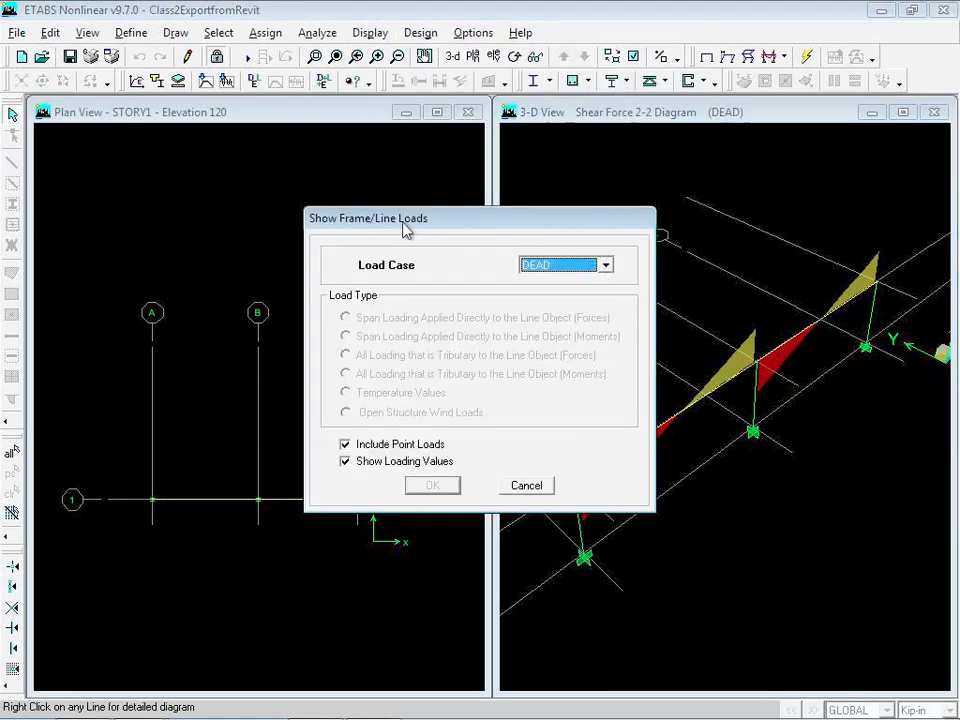
drag(405, 229, 251, 225)
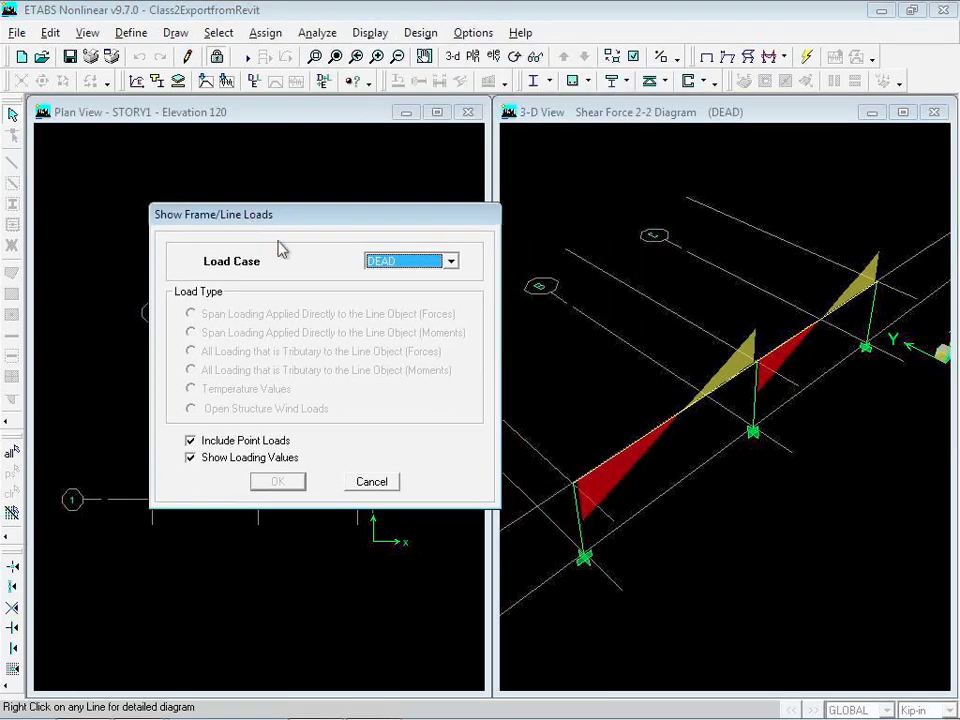
click(452, 266)
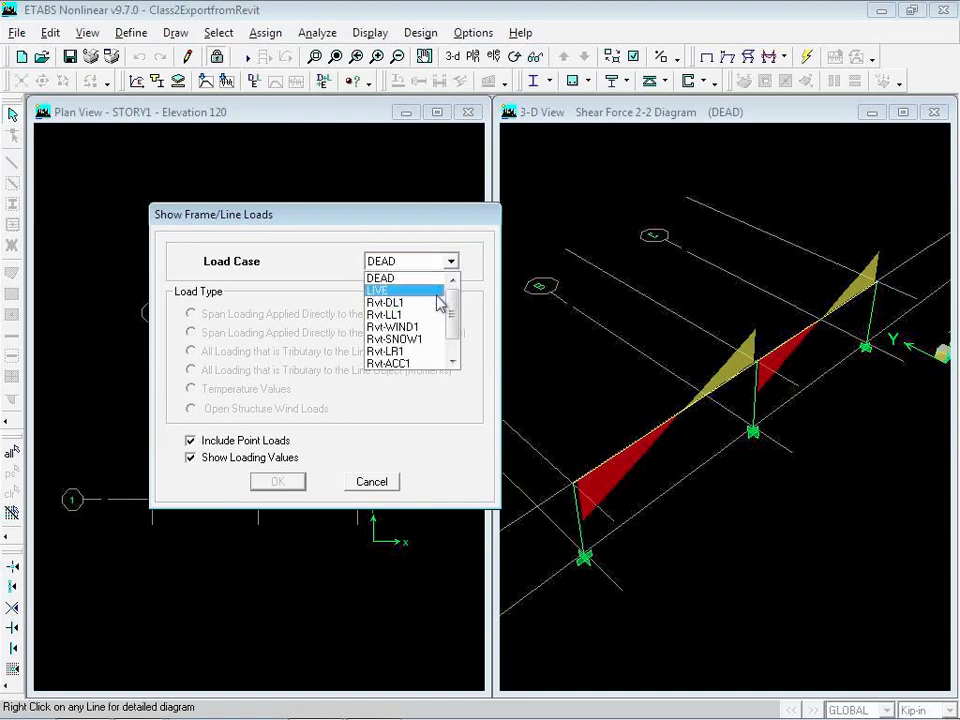
drag(458, 323, 448, 289)
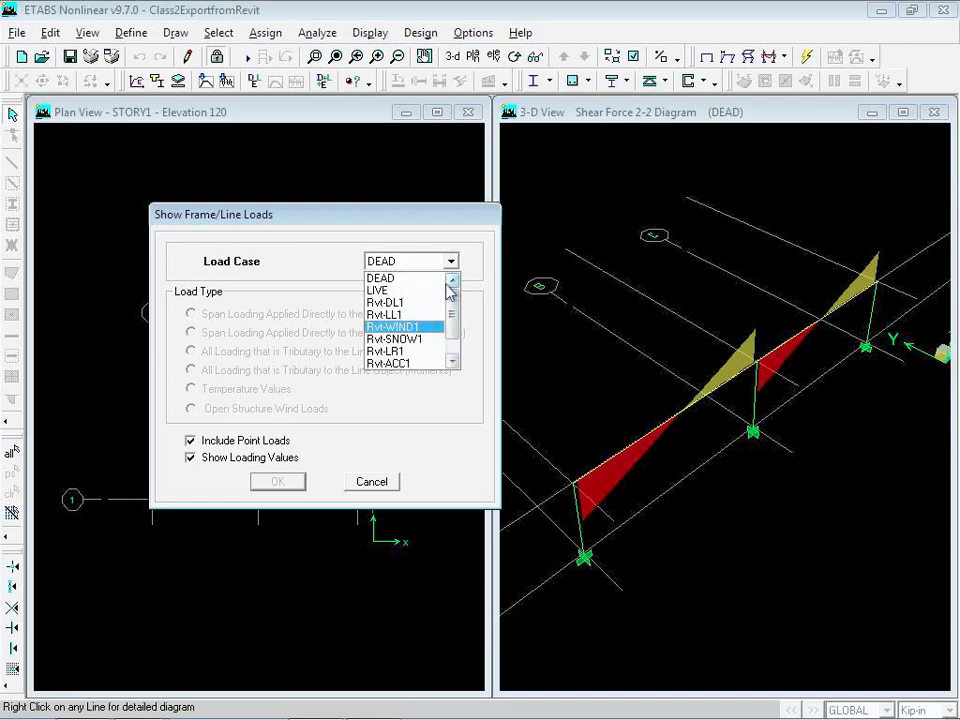
click(432, 290)
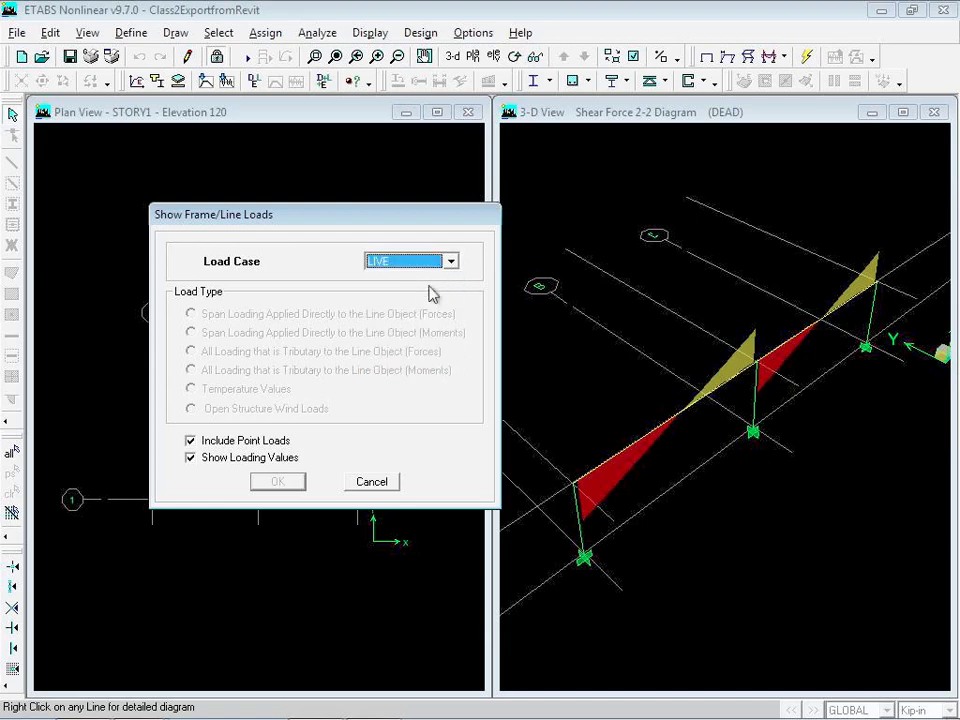
click(378, 484)
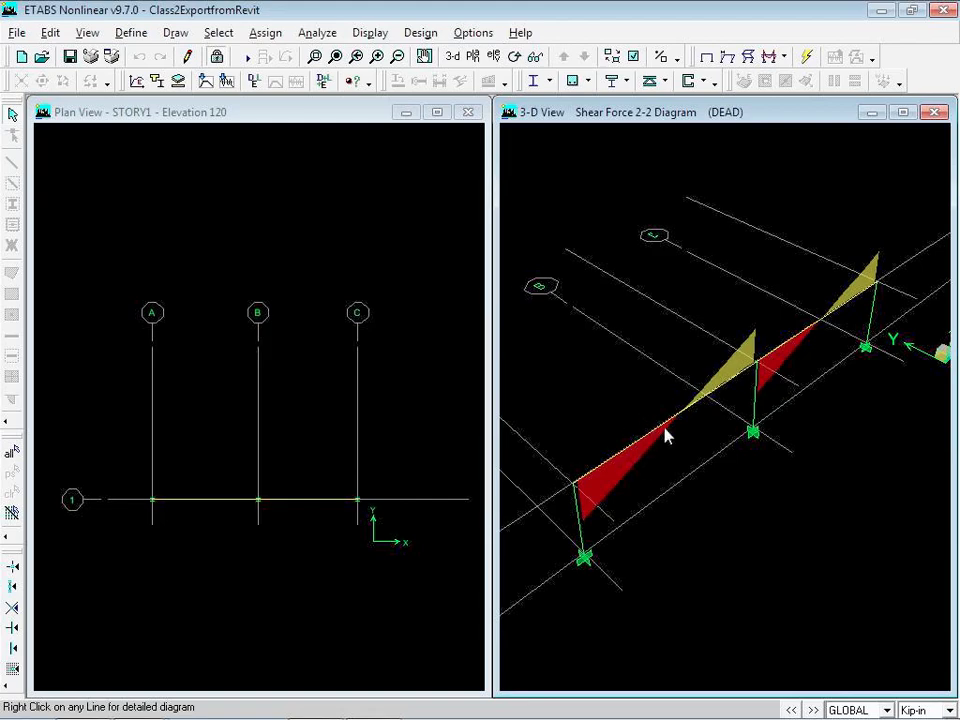
Review the analysis options for the building's active degrees of freedom and close them without changes
click(329, 35)
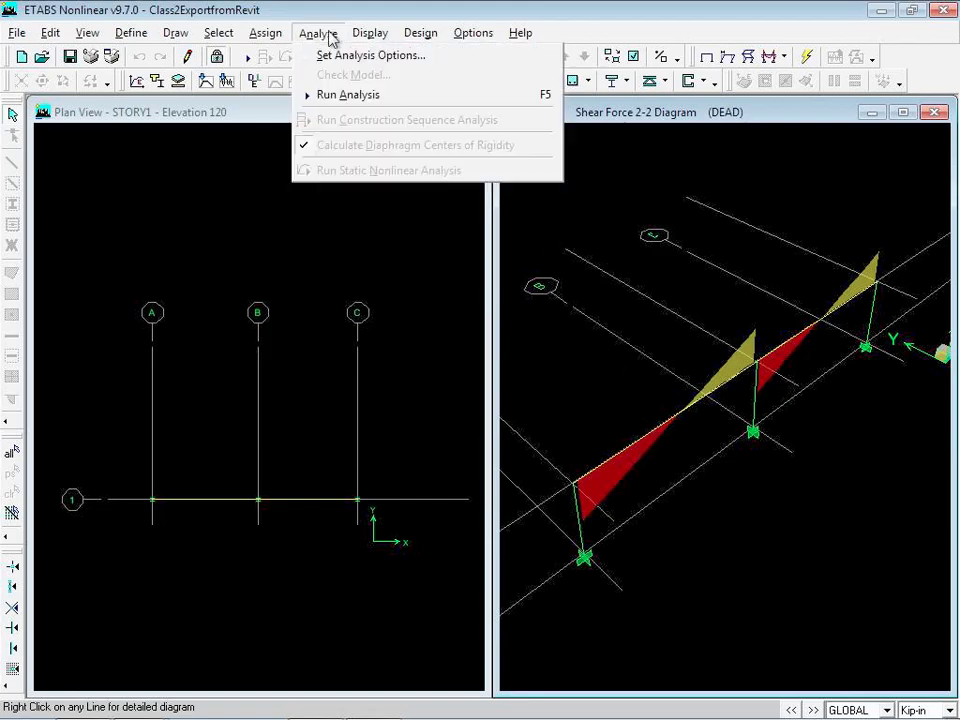
mouse_move(279, 36)
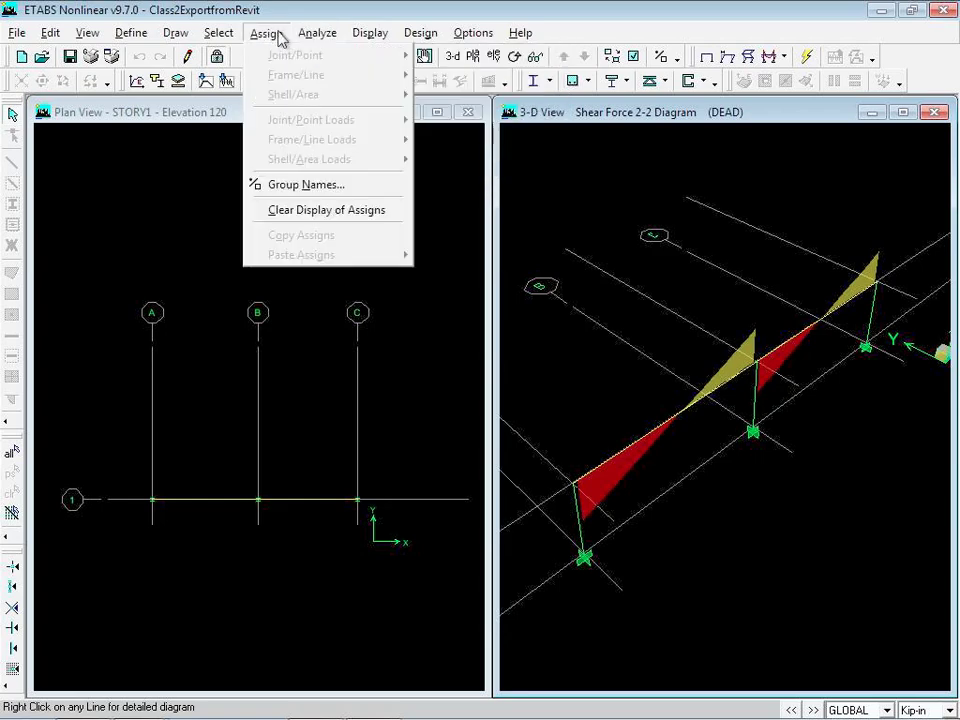
mouse_move(316, 40)
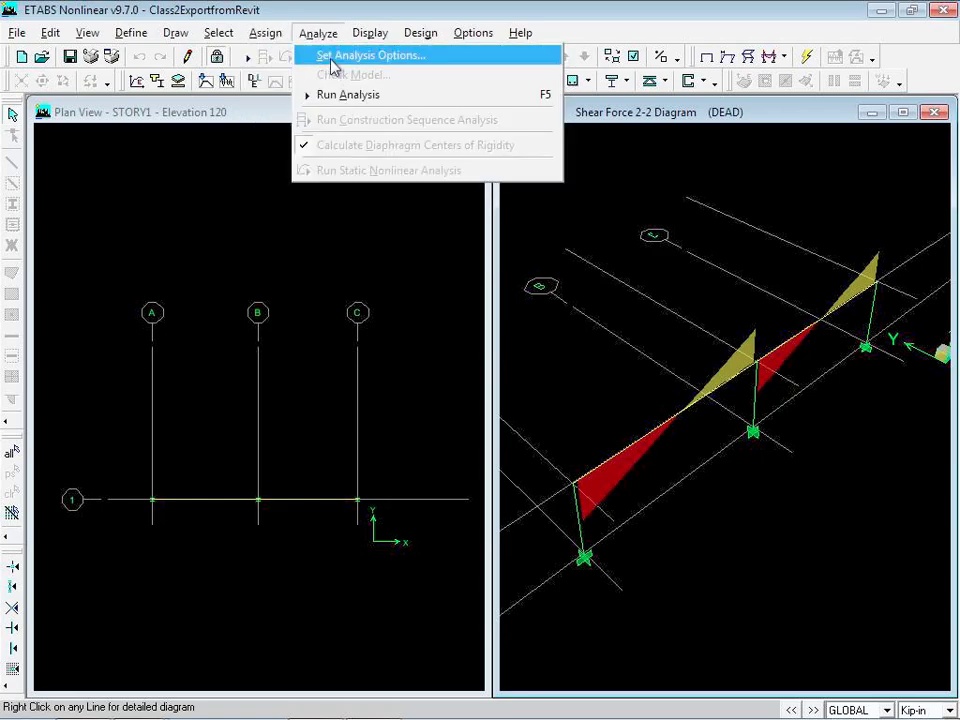
click(331, 62)
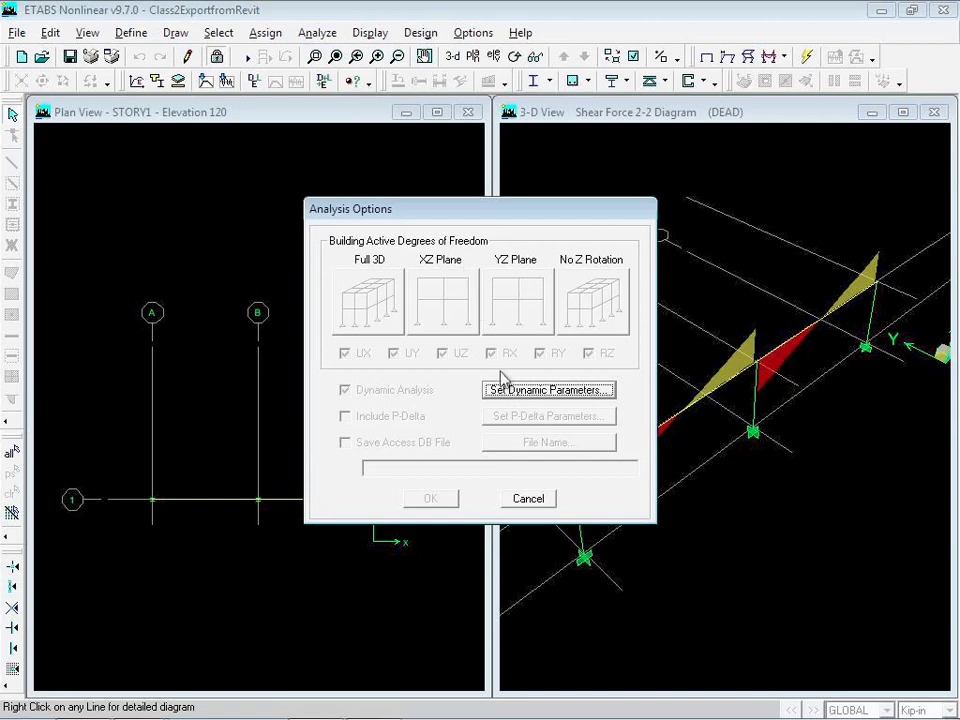
click(528, 499)
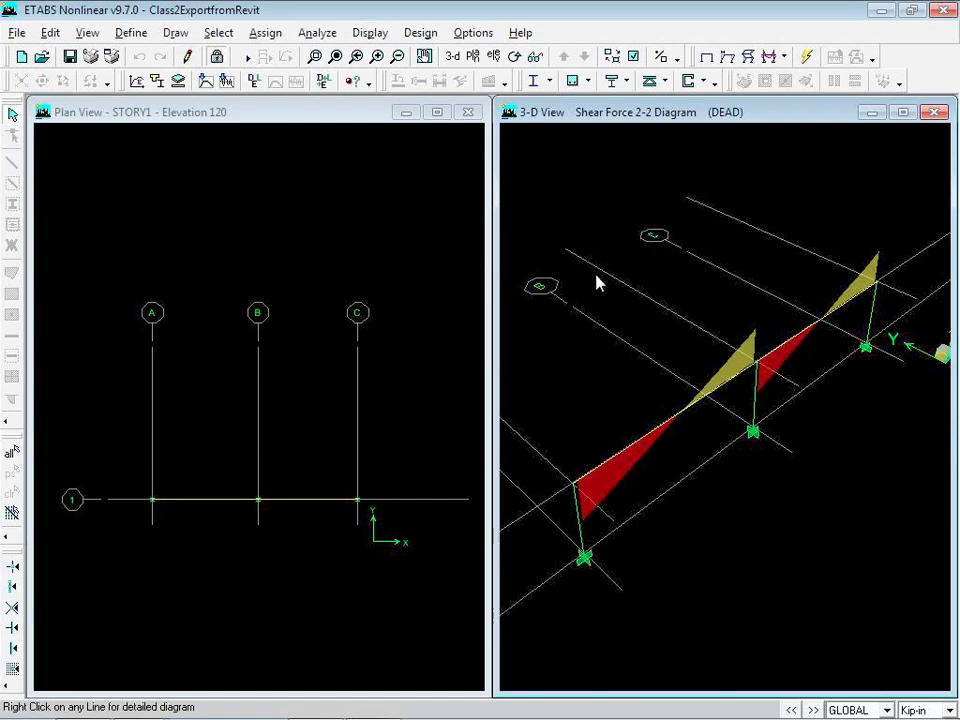
Open the detailed diagrams of the beam between grids A and B and show them for the LIVE static load
click(665, 428)
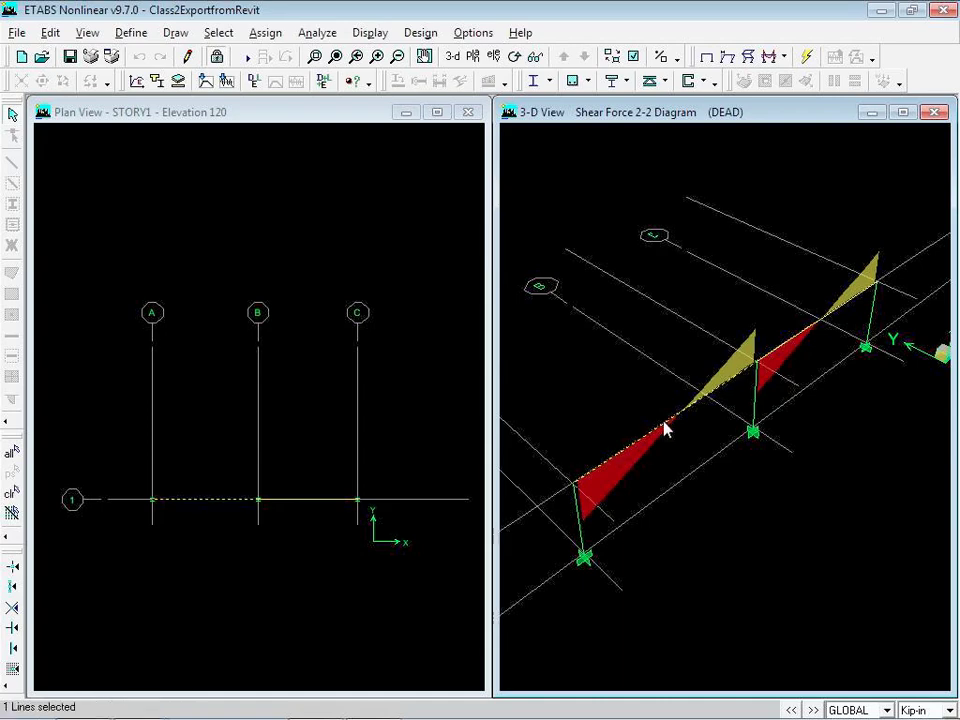
right_click(665, 428)
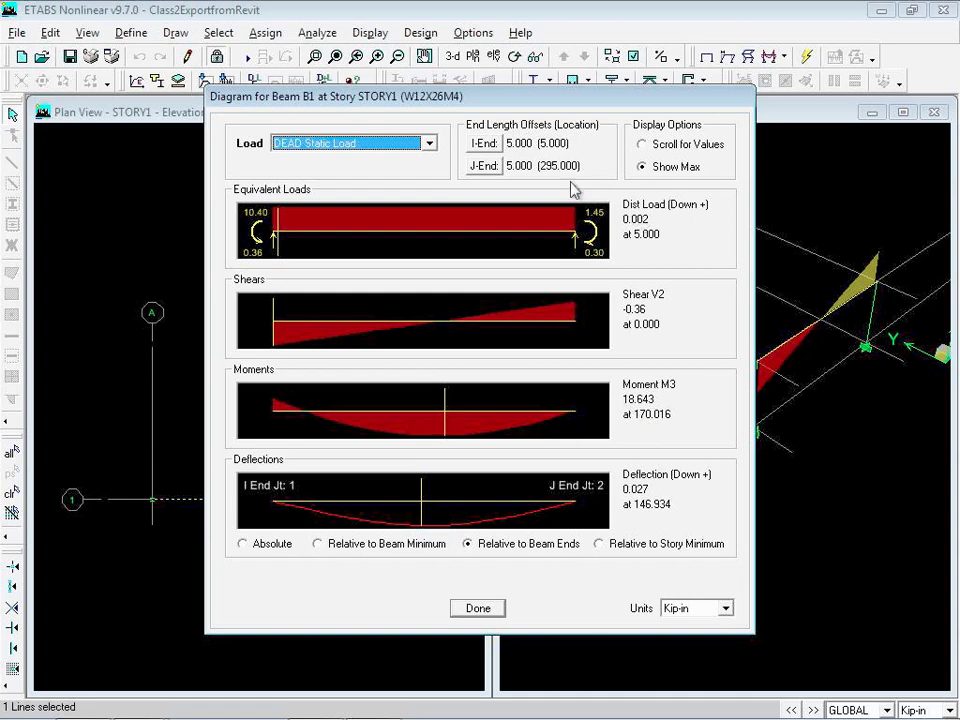
click(431, 143)
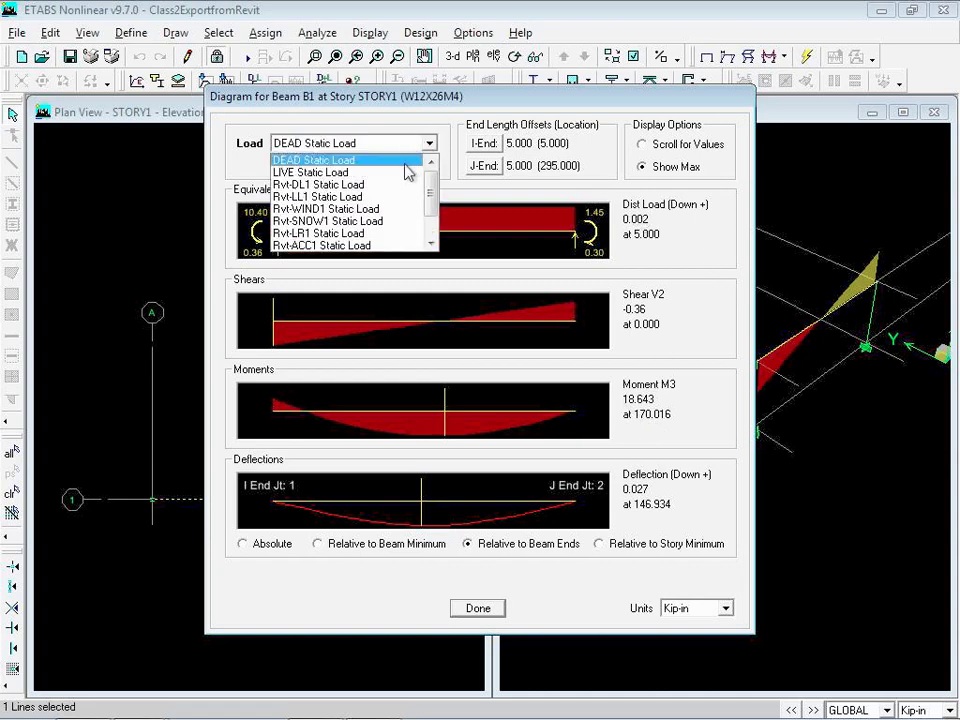
click(406, 172)
Show the beam's detailed diagrams for the LFRD Combo, read values along its length with Scroll for Values, and close them
click(429, 143)
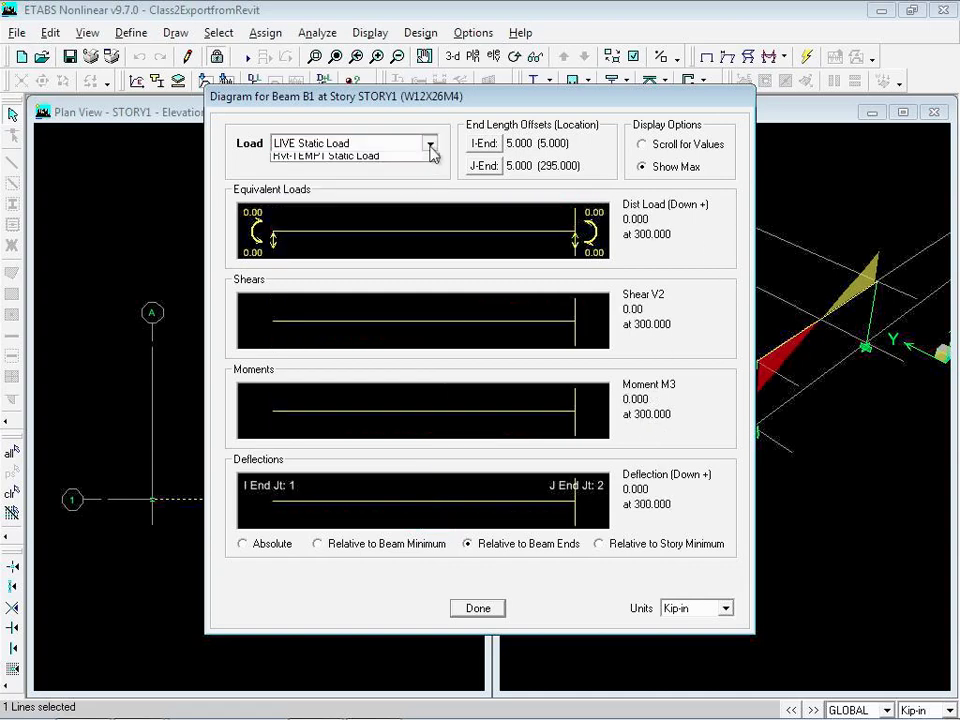
scroll(433, 208, down, 1)
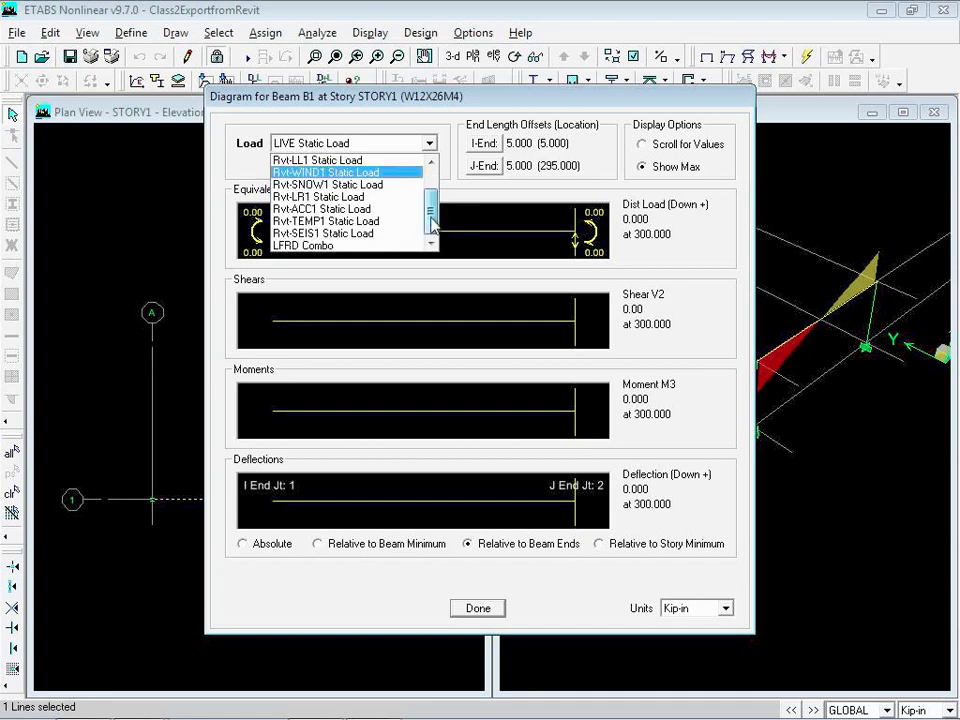
click(377, 247)
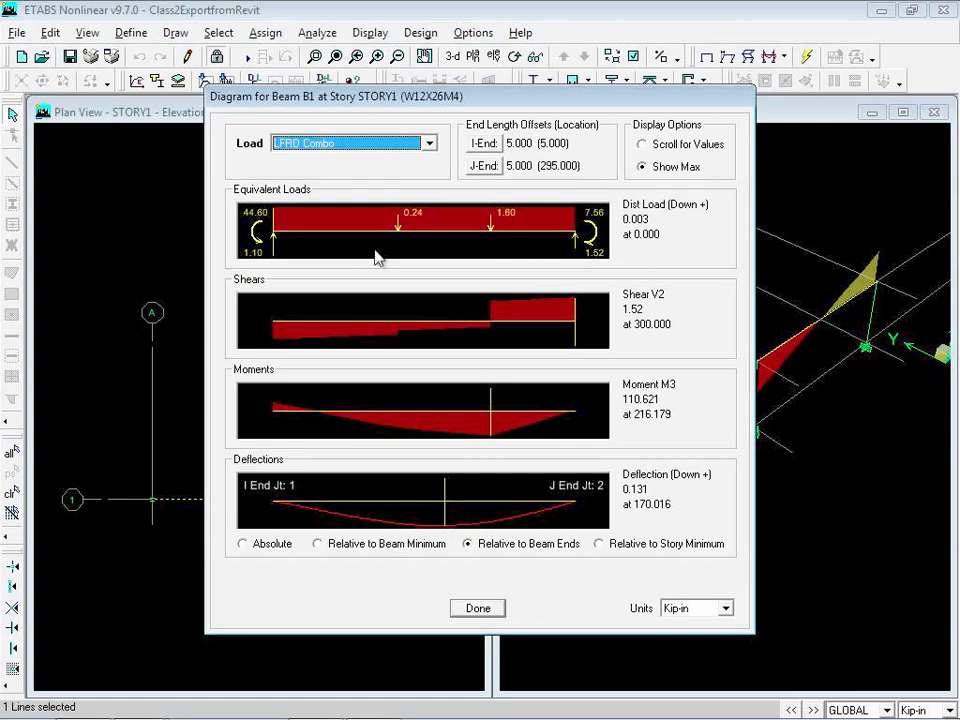
click(643, 145)
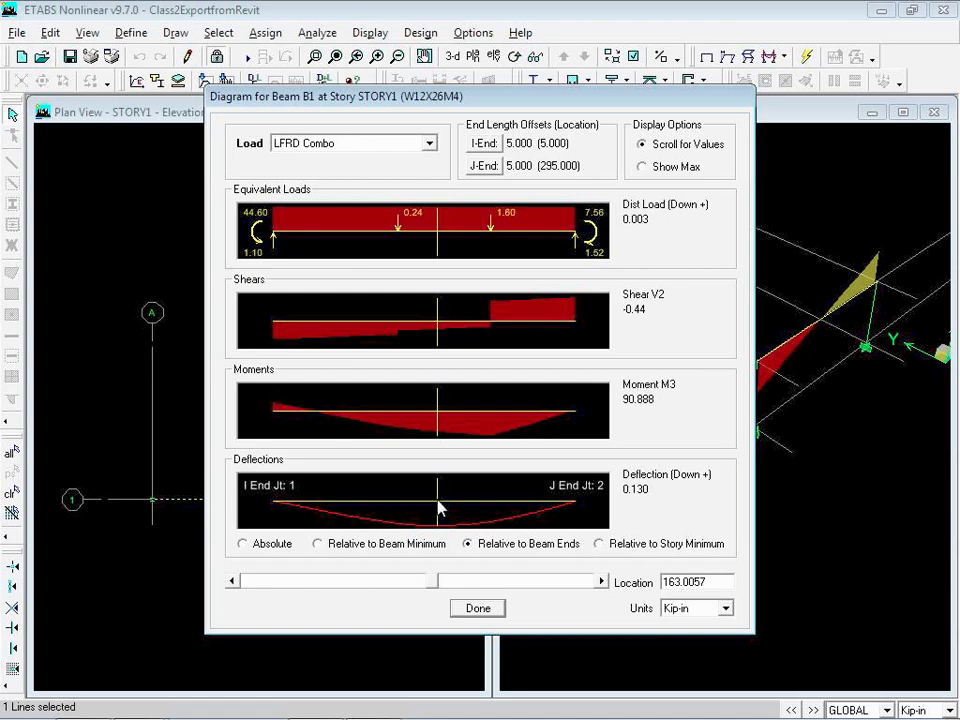
click(489, 611)
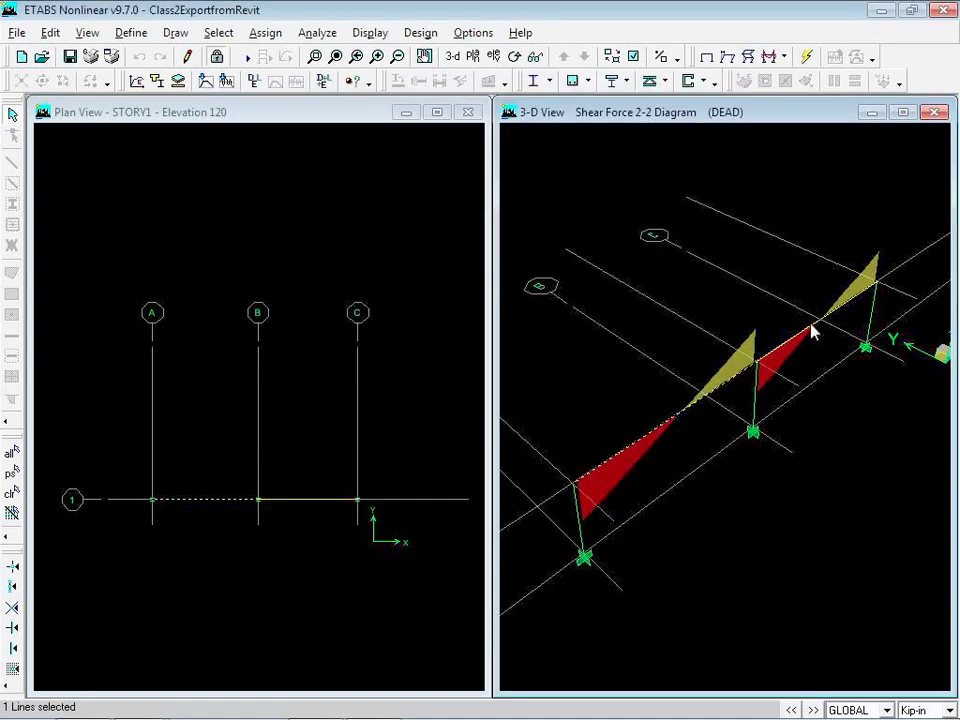
Display the deformed shape for the DEAD static load with automatic scaling and cubic curve, and return to the undeformed shape
click(735, 60)
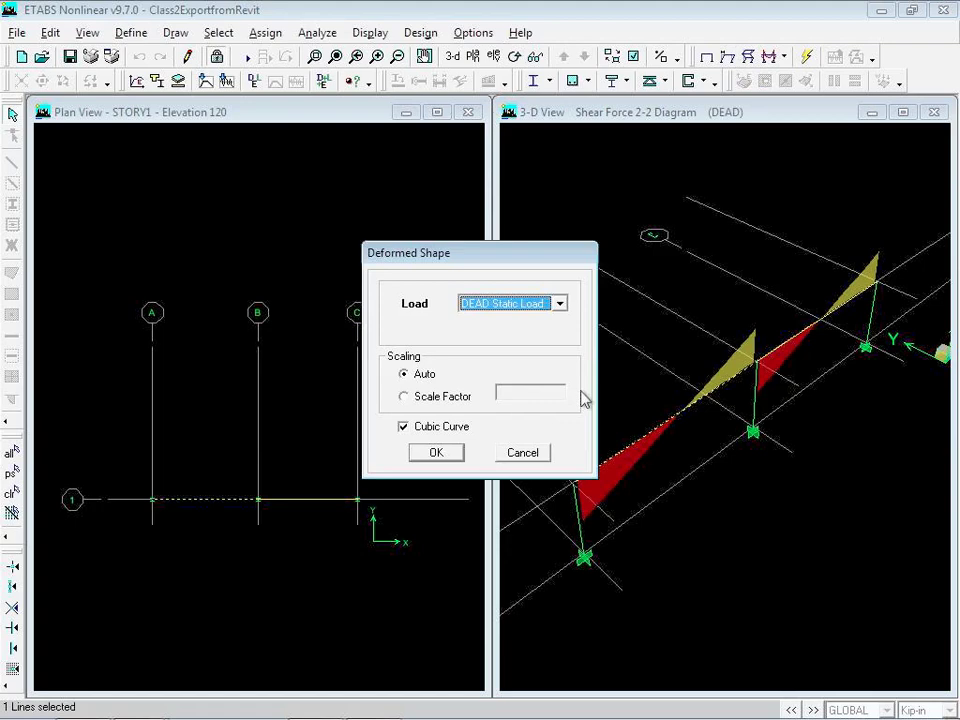
click(449, 454)
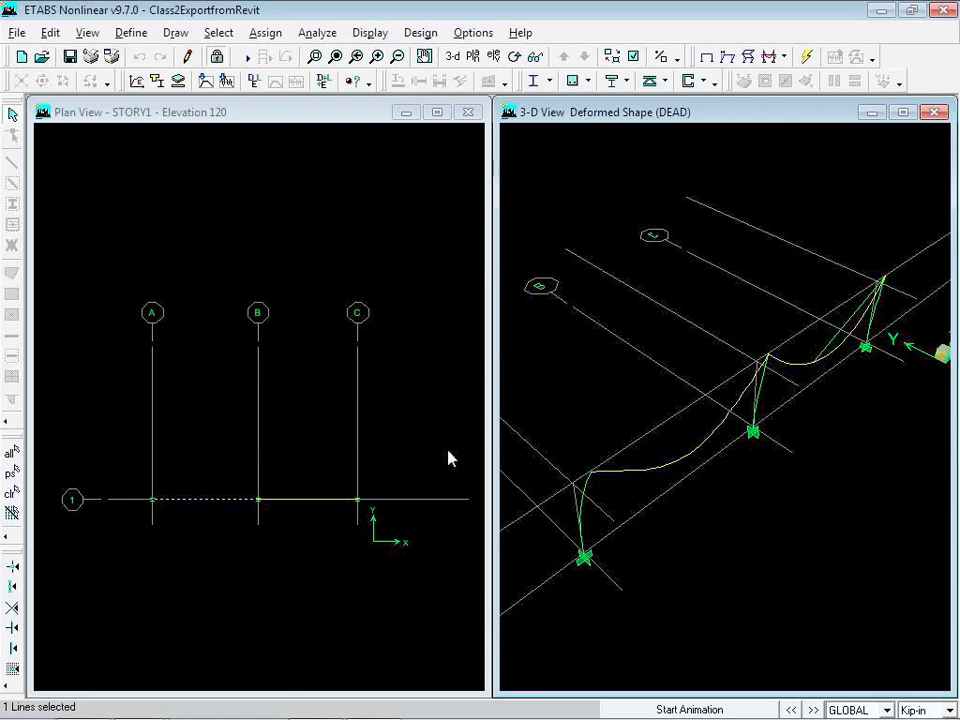
click(706, 57)
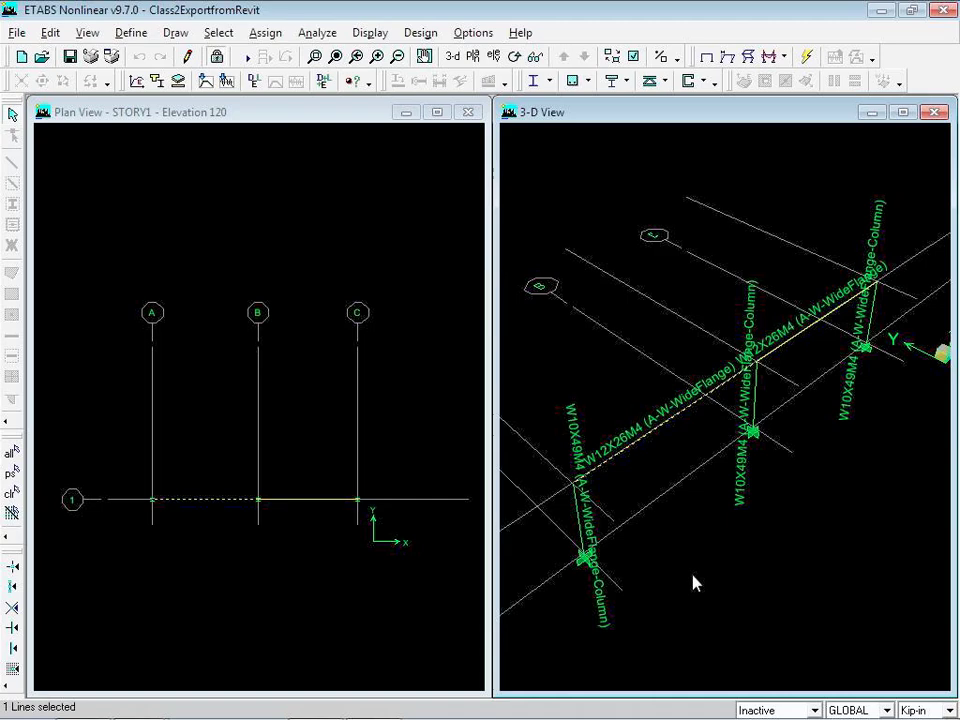
Unlock the analysed model for editing and accept the confirmation
click(658, 436)
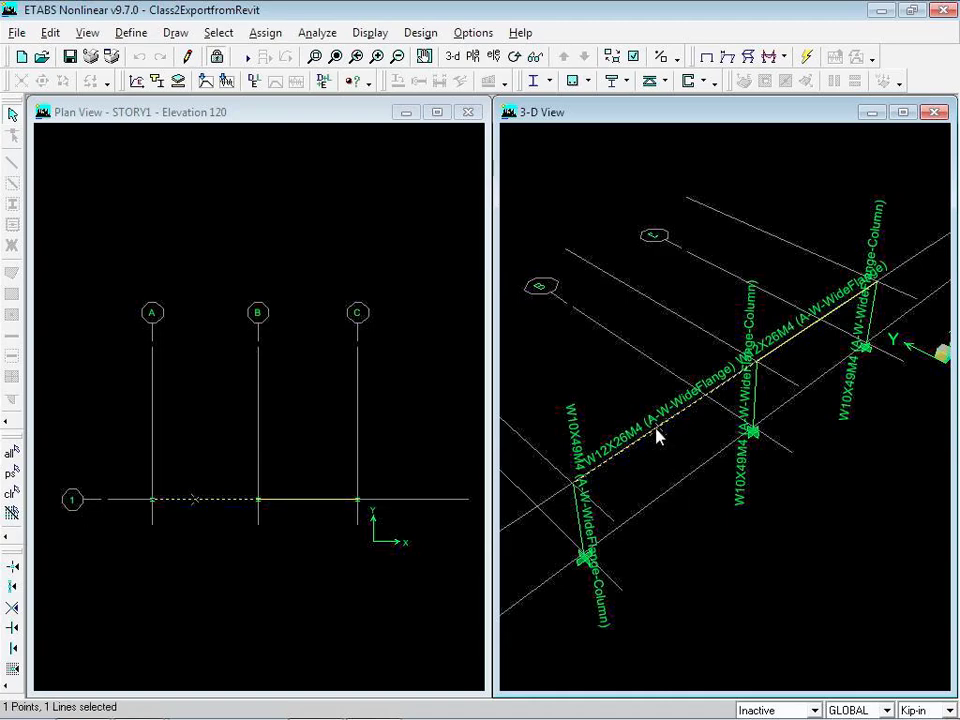
click(217, 57)
click(501, 443)
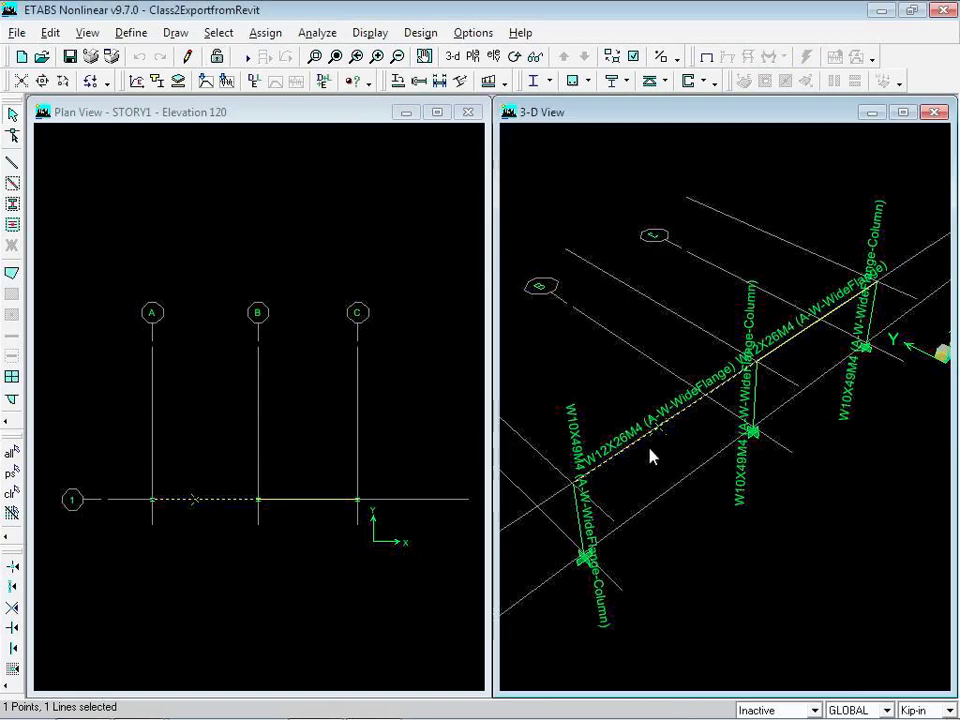
Assign the W18X71 frame section to the selected beam between grids A and B
click(647, 442)
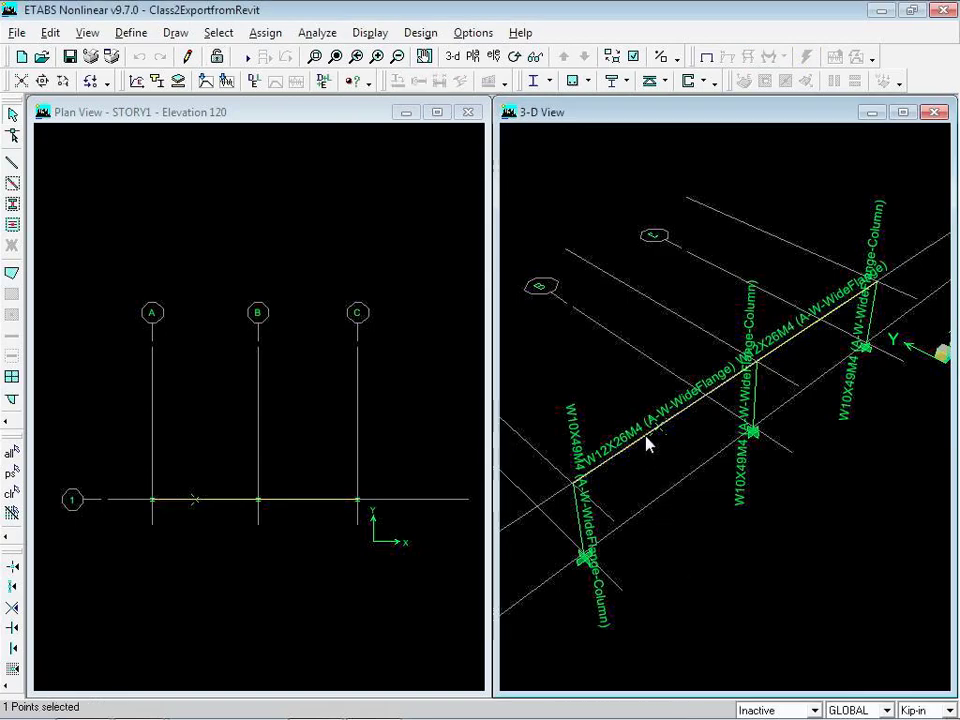
click(647, 442)
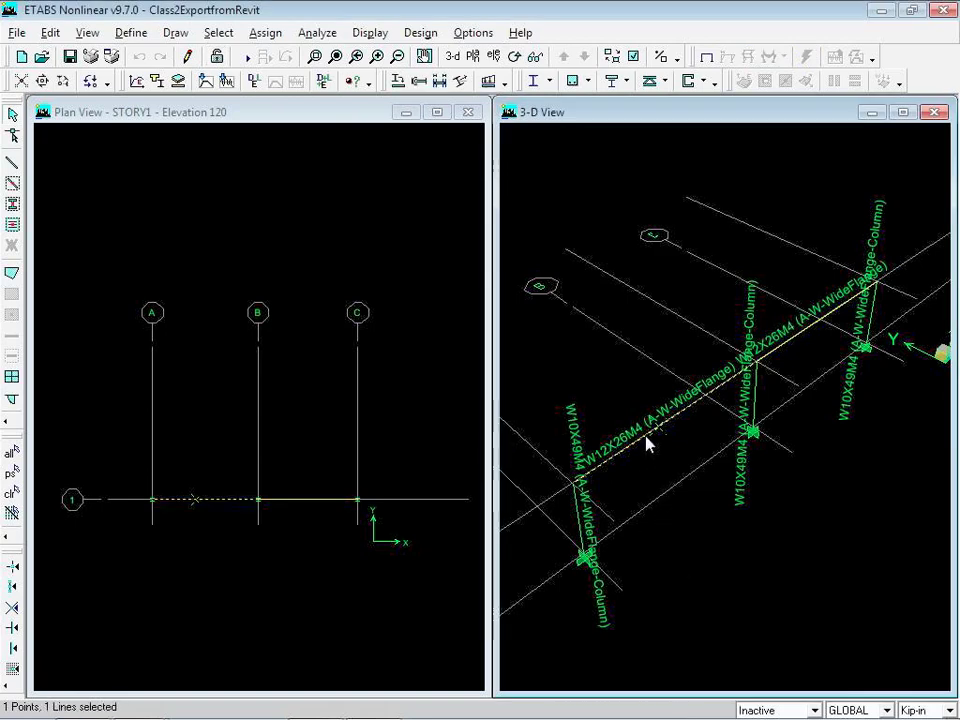
click(279, 33)
mouse_move(256, 55)
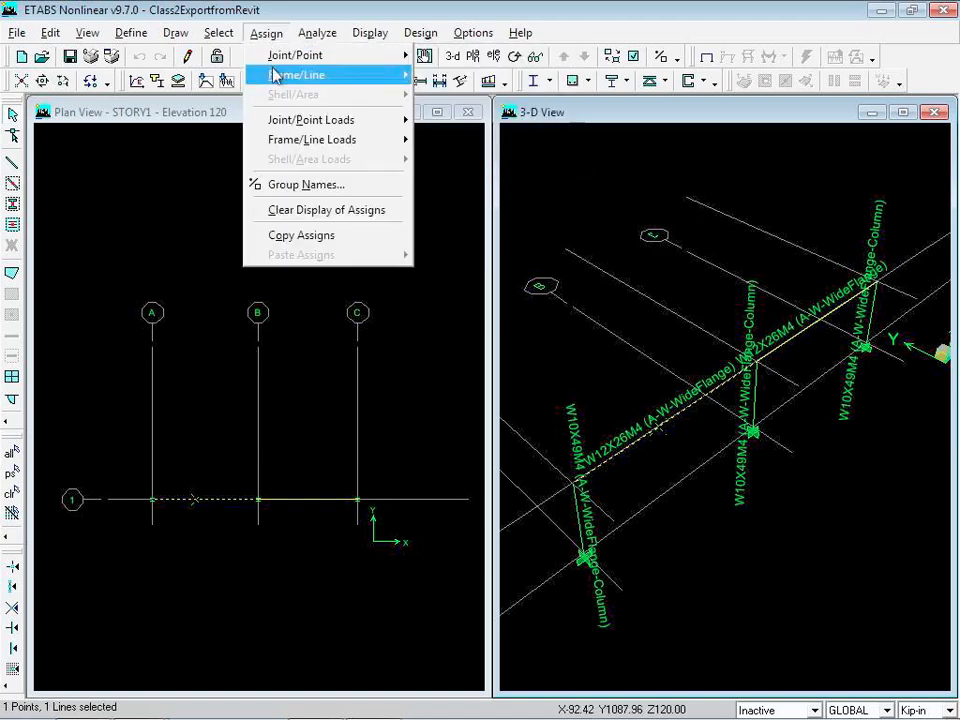
mouse_move(275, 76)
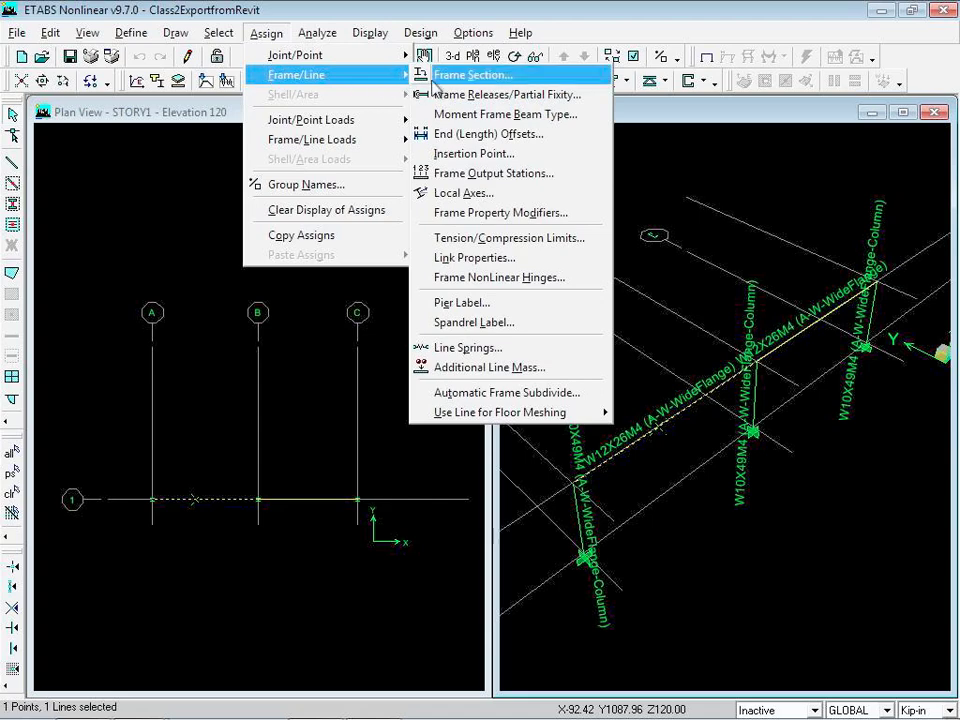
click(433, 84)
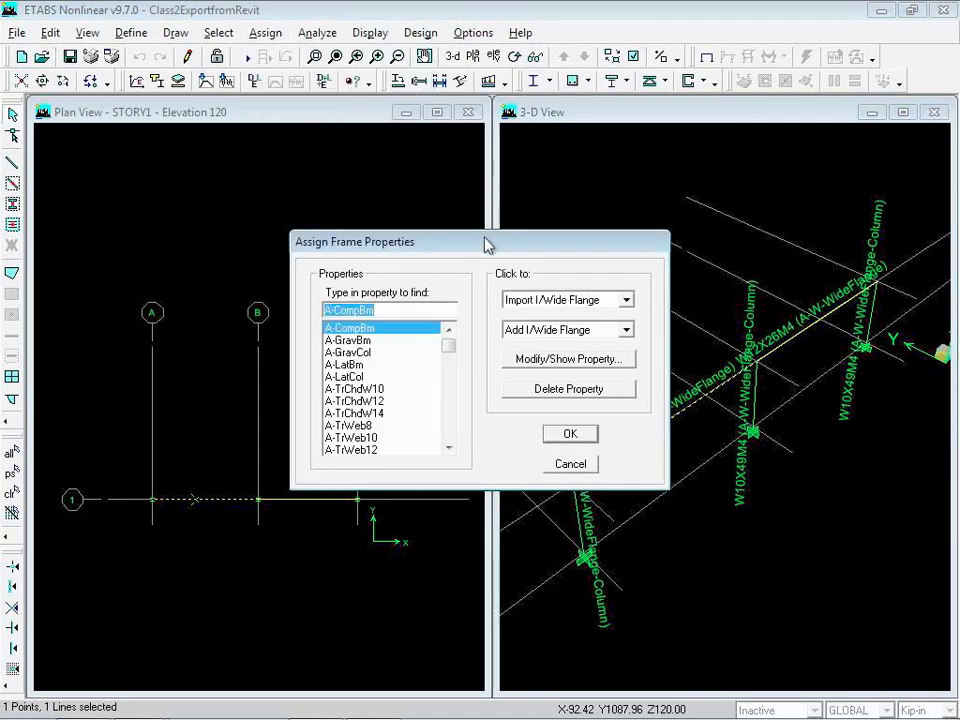
drag(487, 245, 252, 224)
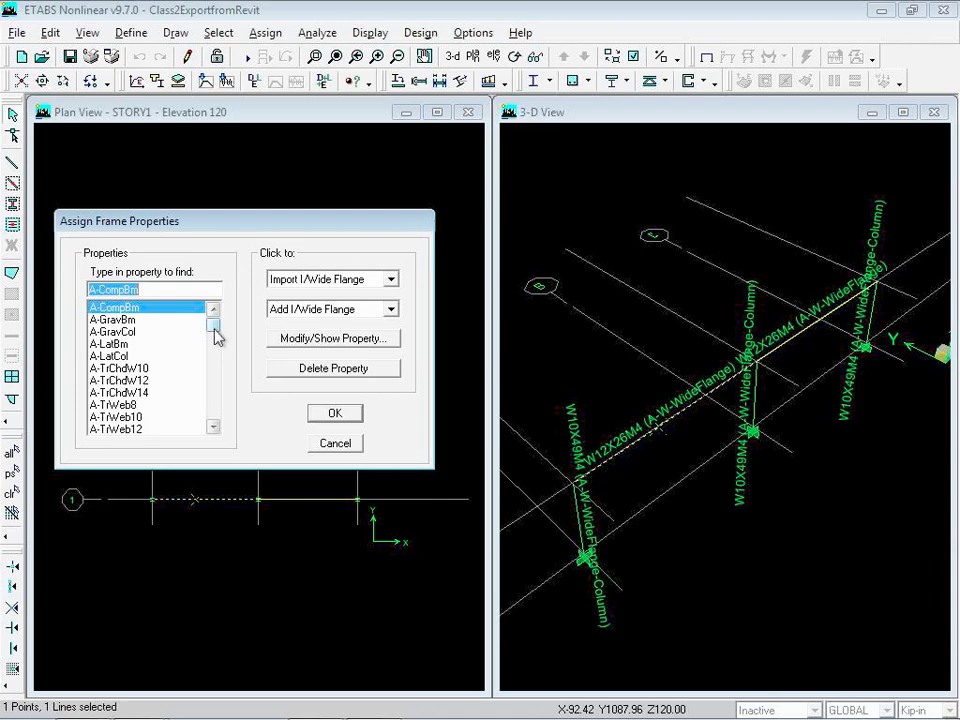
drag(214, 330, 213, 384)
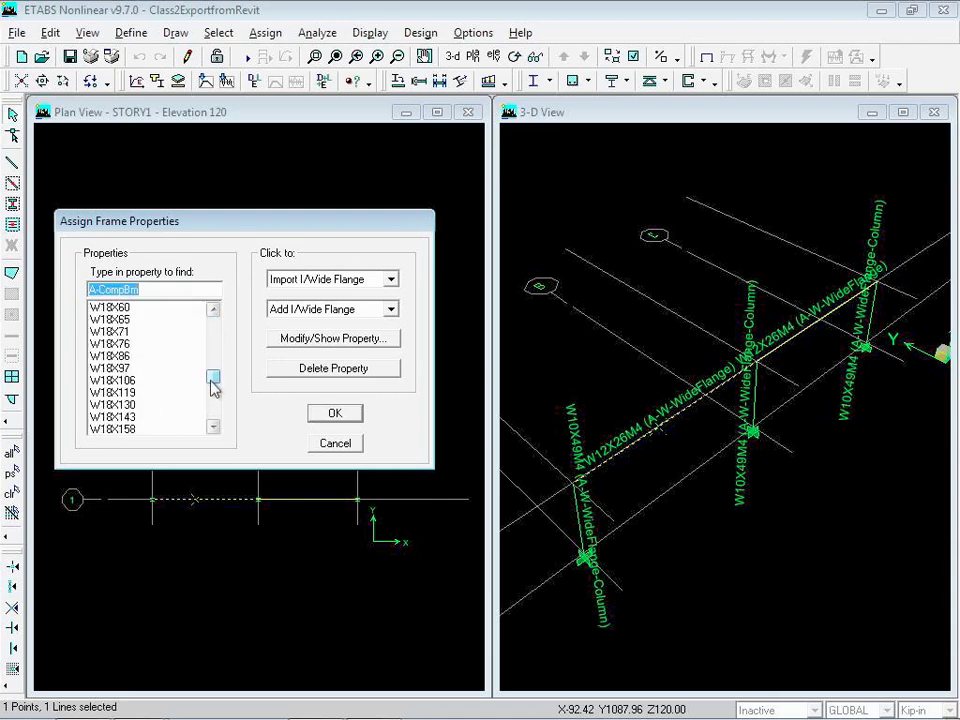
click(120, 332)
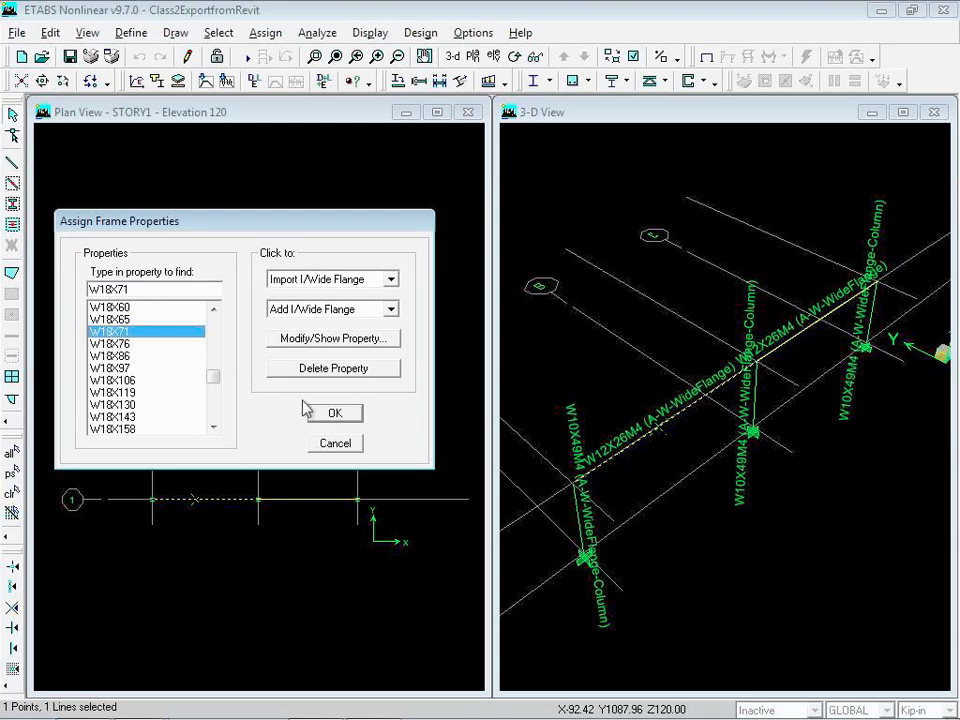
click(330, 412)
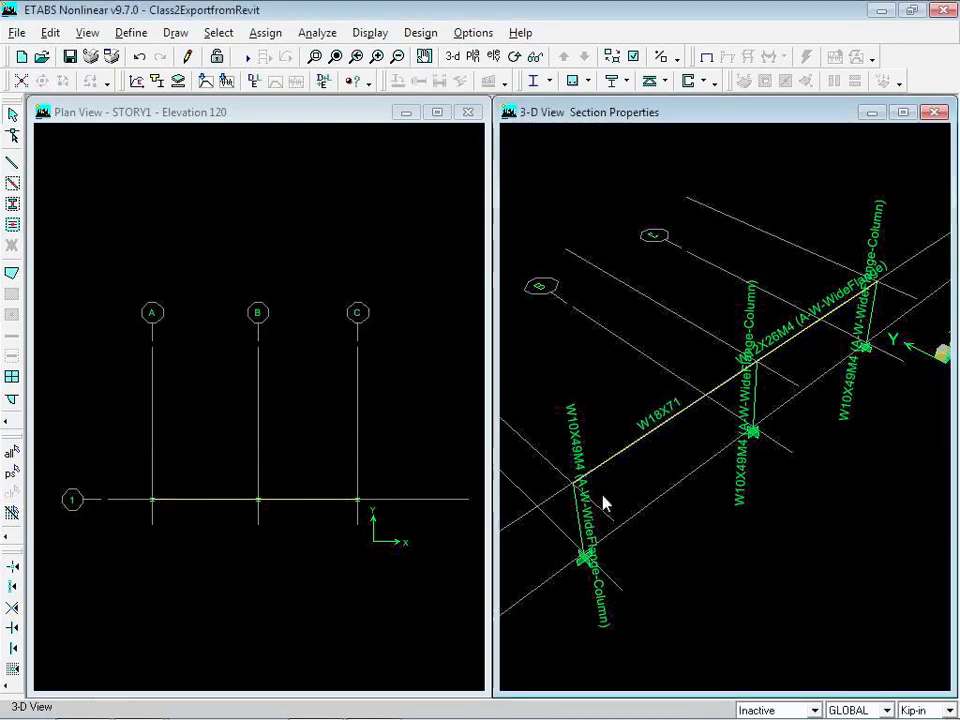
Assign the W27X217 frame section to the beam between grids B and C and the column at grid B
click(793, 345)
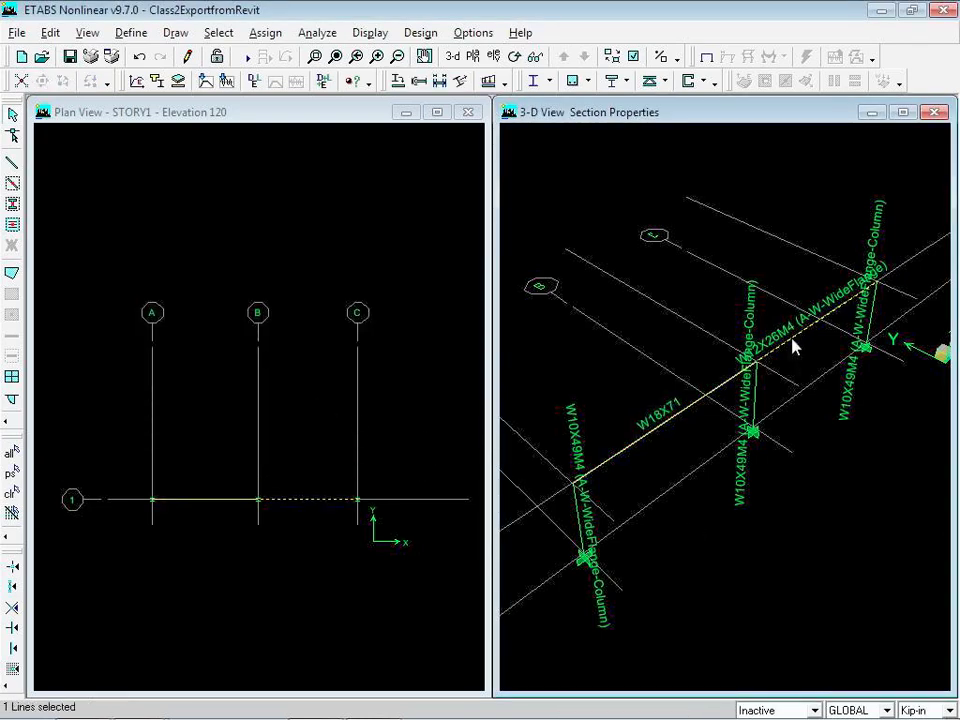
click(270, 34)
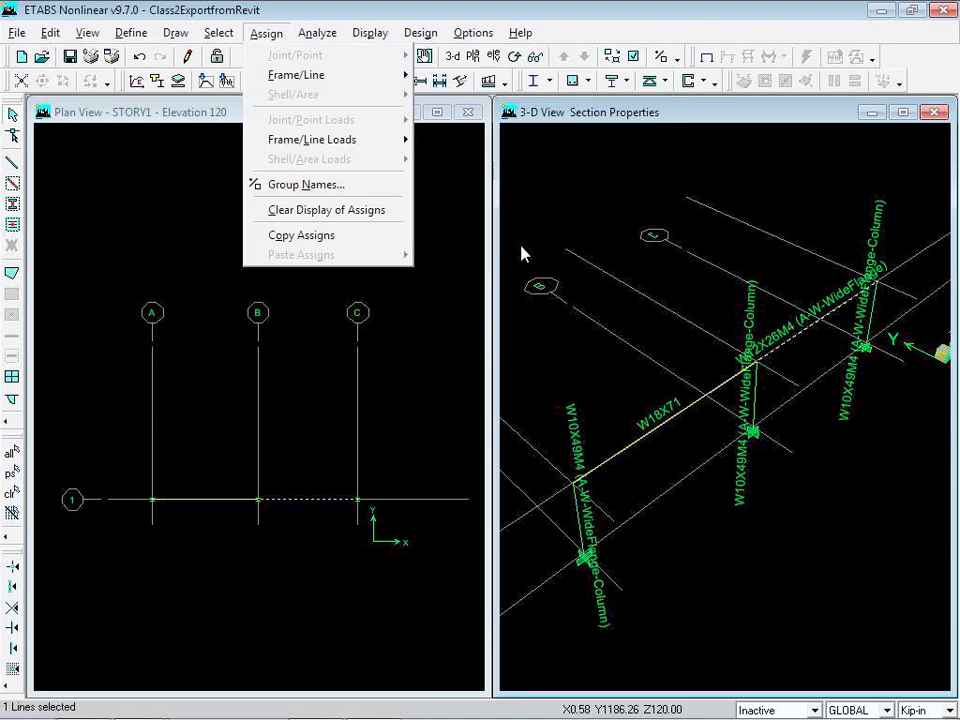
click(570, 279)
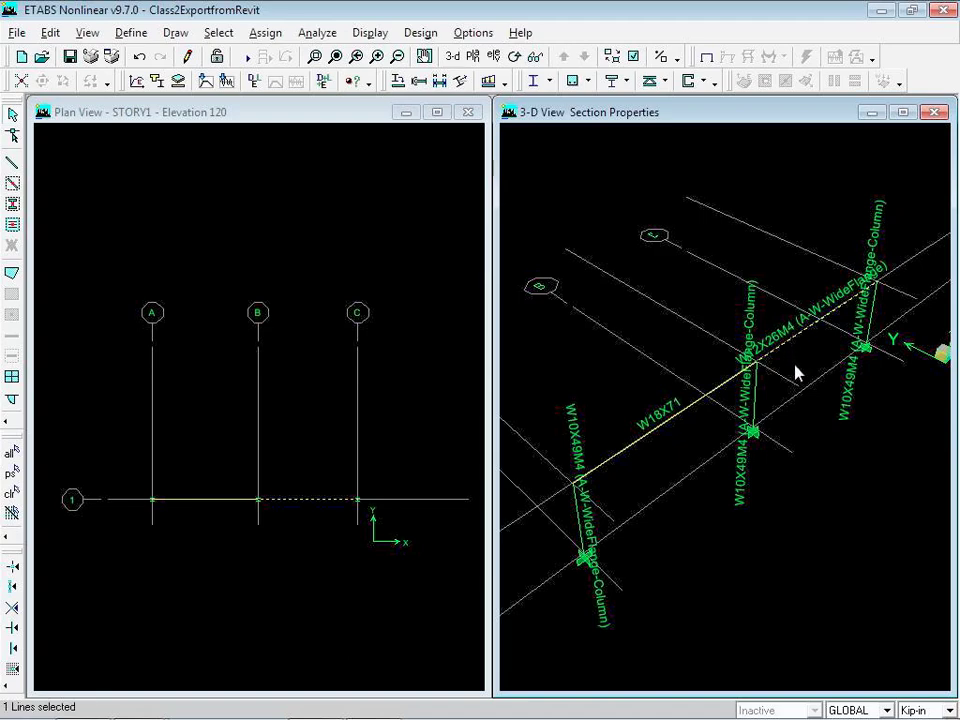
click(757, 390)
click(266, 32)
mouse_move(285, 76)
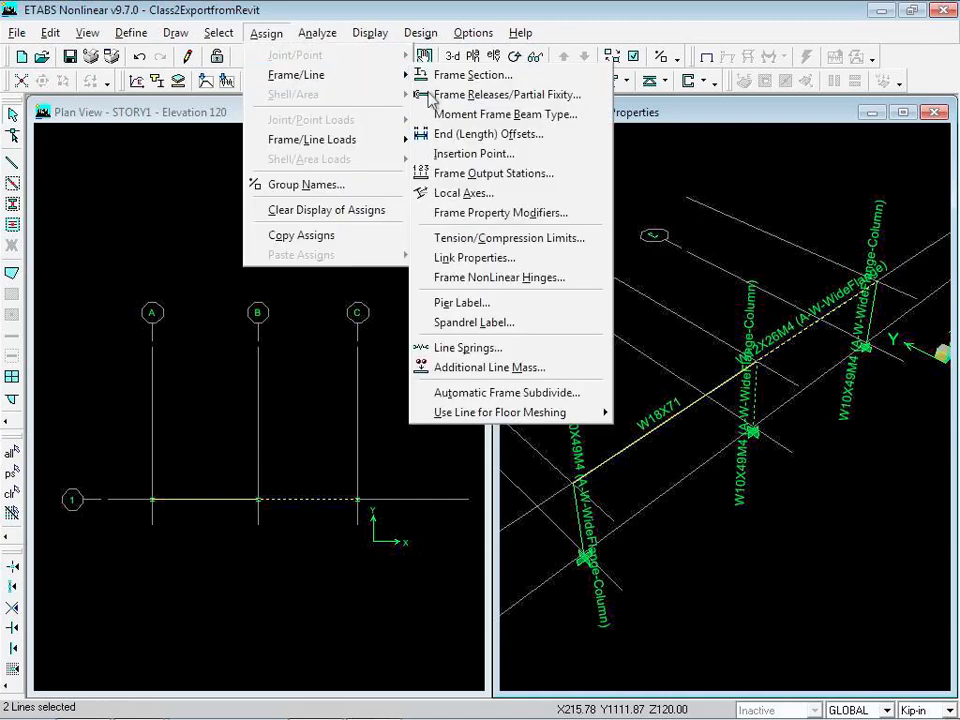
click(463, 80)
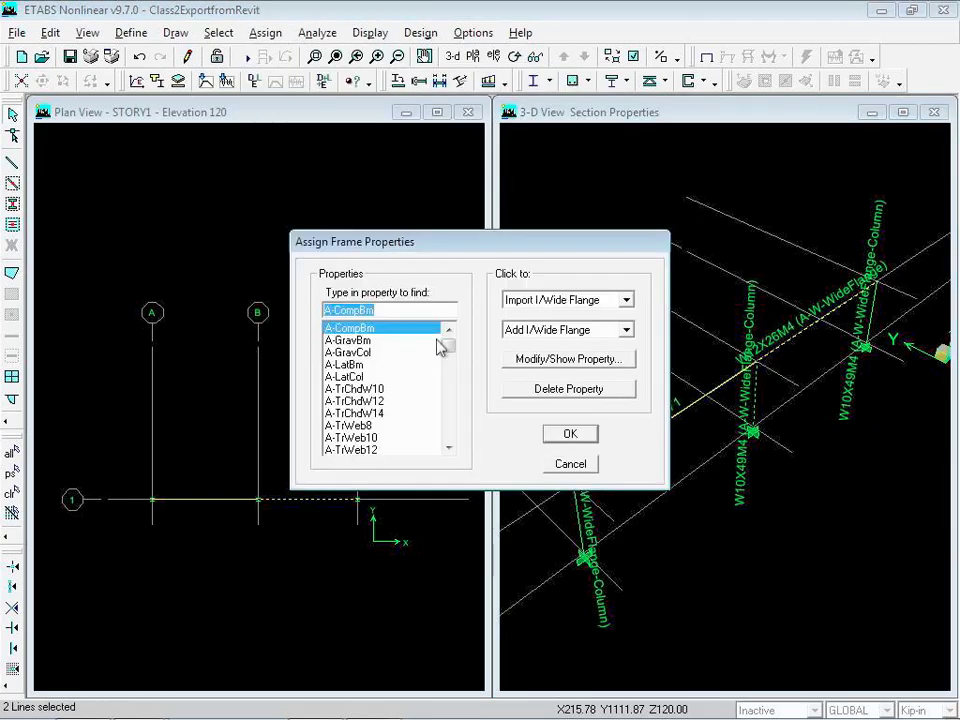
drag(448, 347, 449, 418)
click(358, 414)
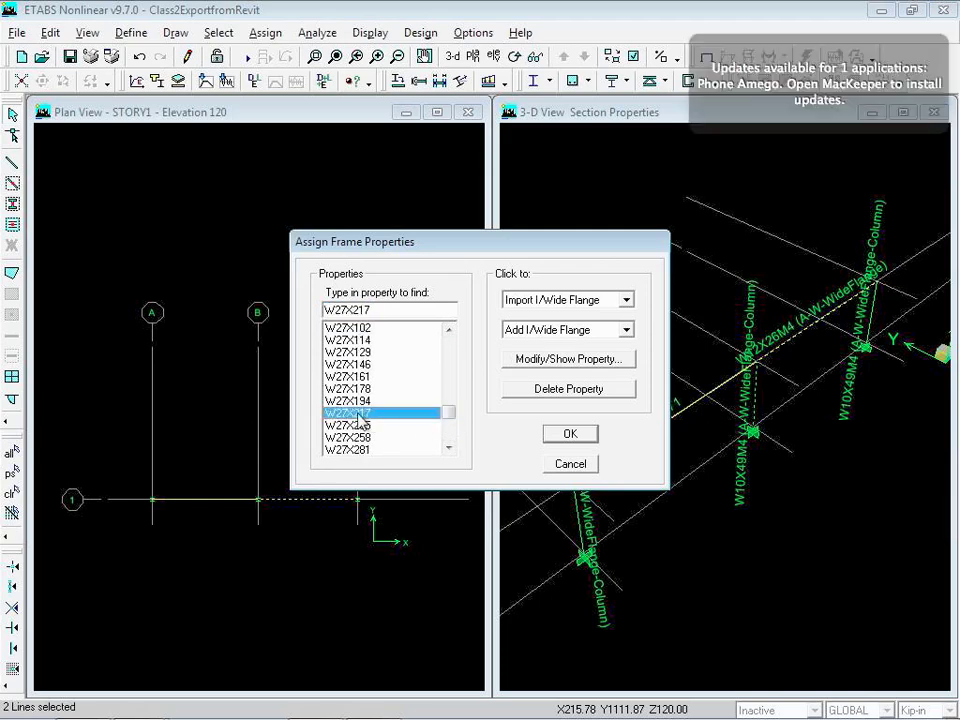
click(567, 436)
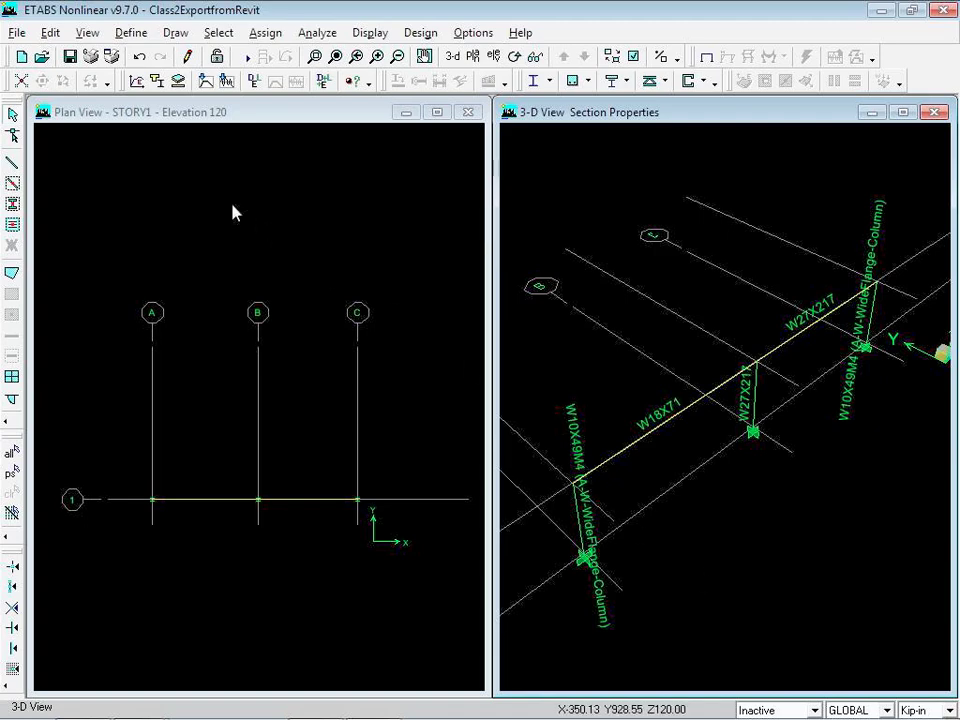
Export the model as a Revit Structure .exr file that updates the existing Revit model, saved in Documents as ExportFromEtabsWithUpdates
click(18, 33)
mouse_move(62, 168)
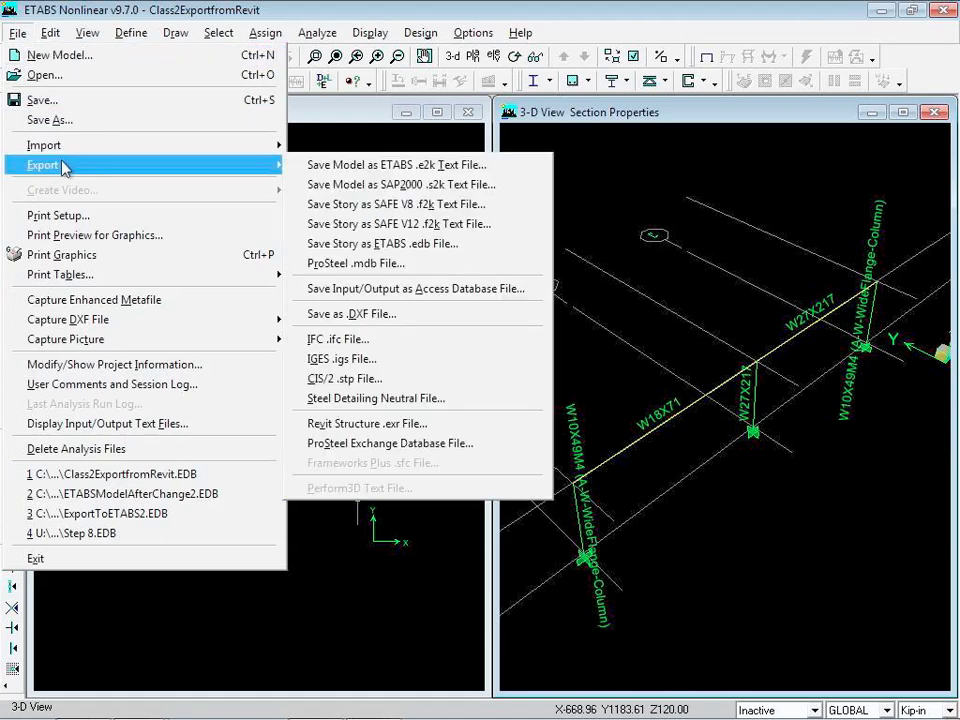
click(387, 427)
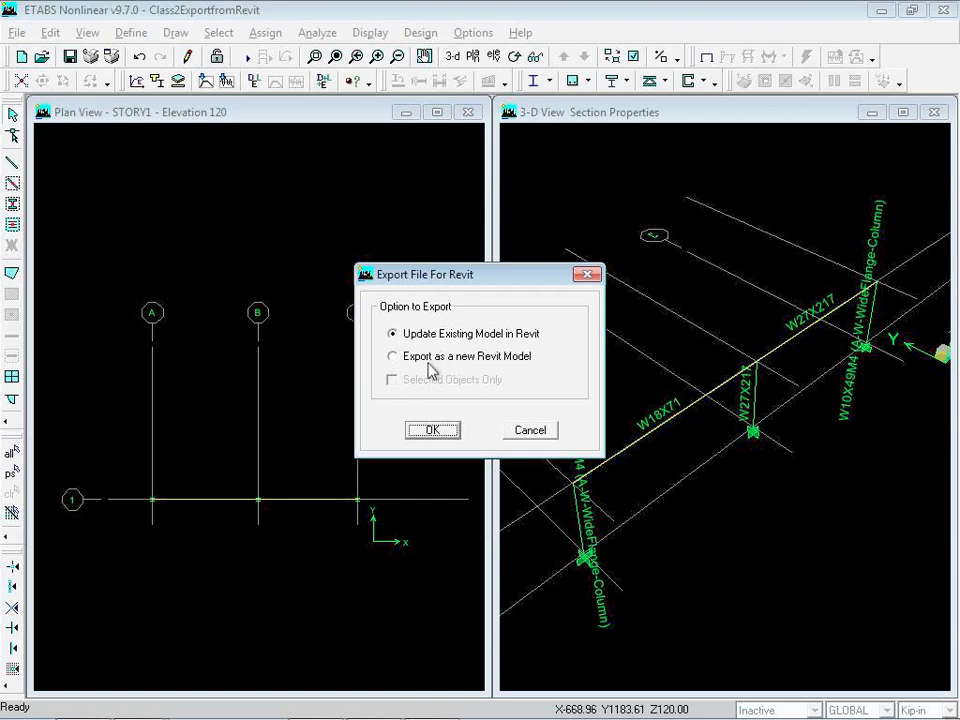
click(439, 432)
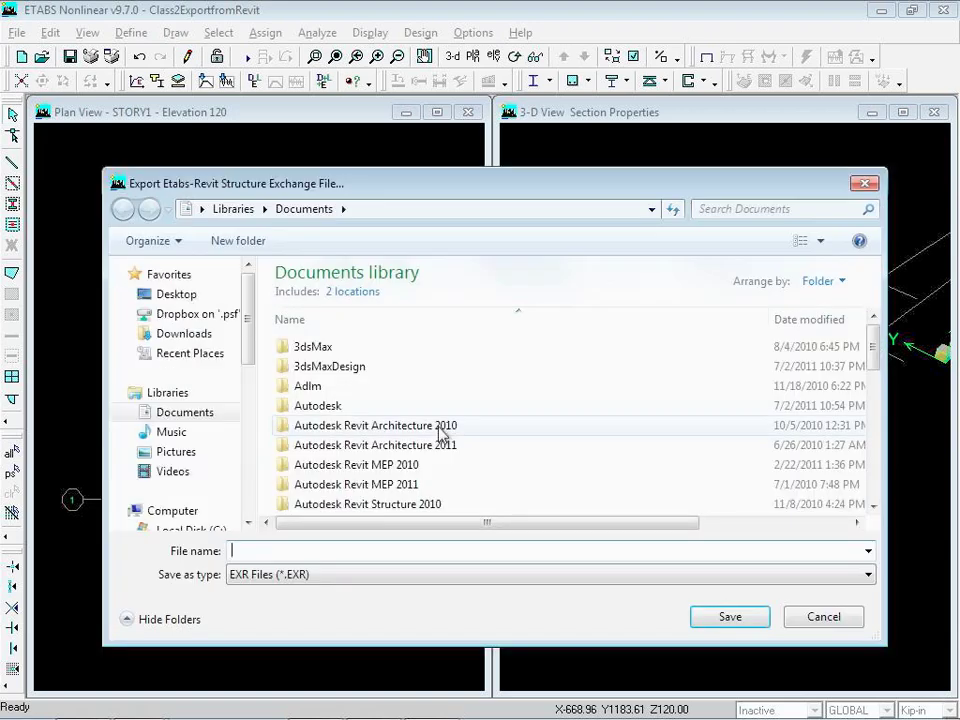
drag(875, 362, 872, 482)
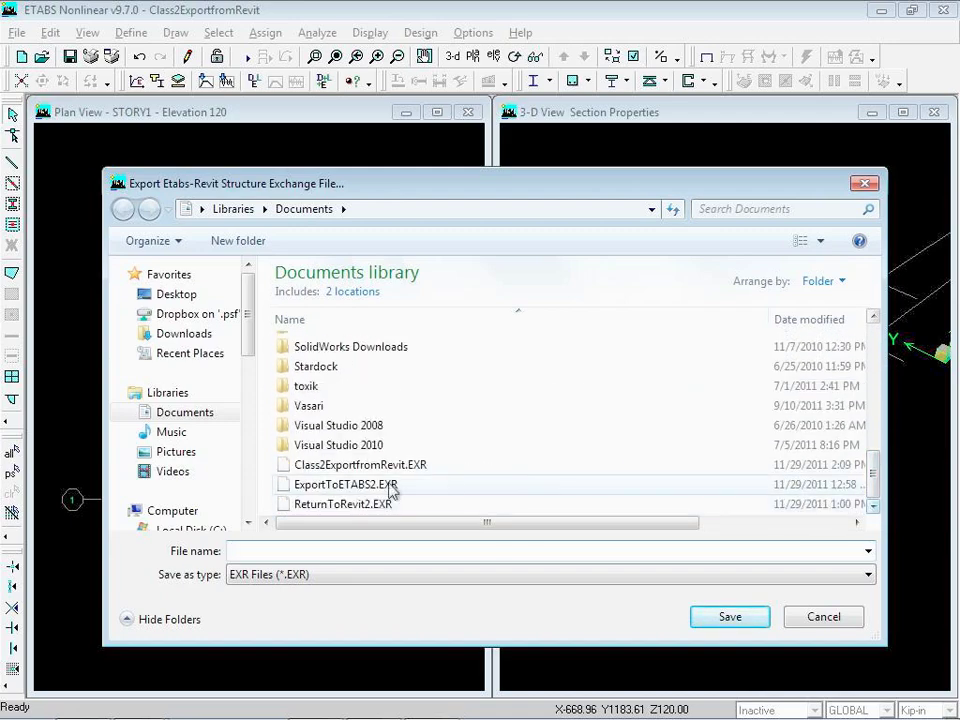
click(318, 551)
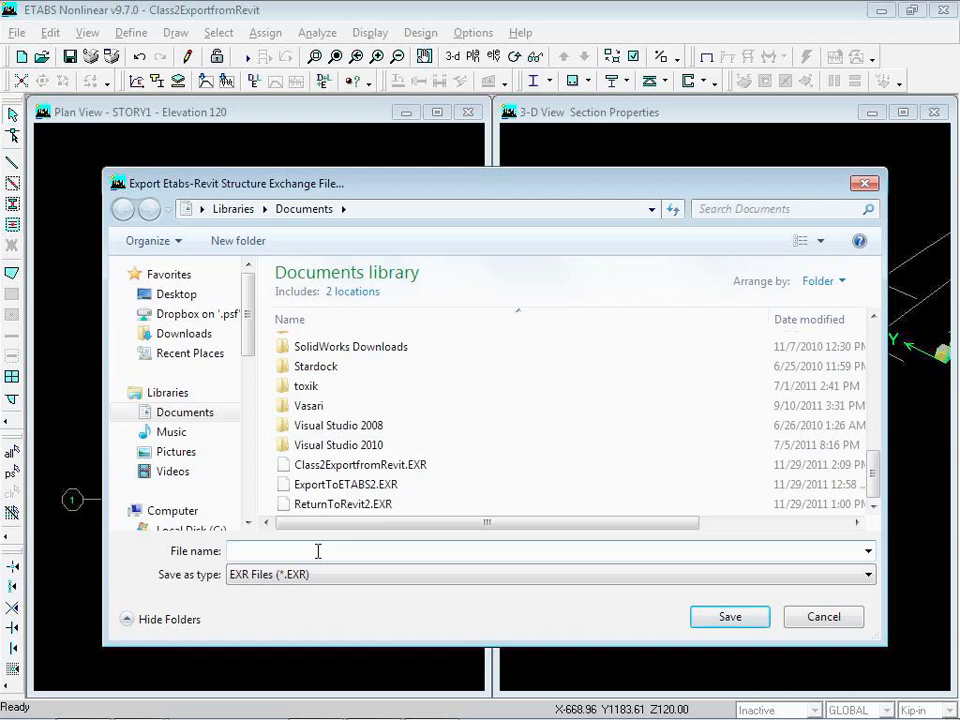
text(Export)
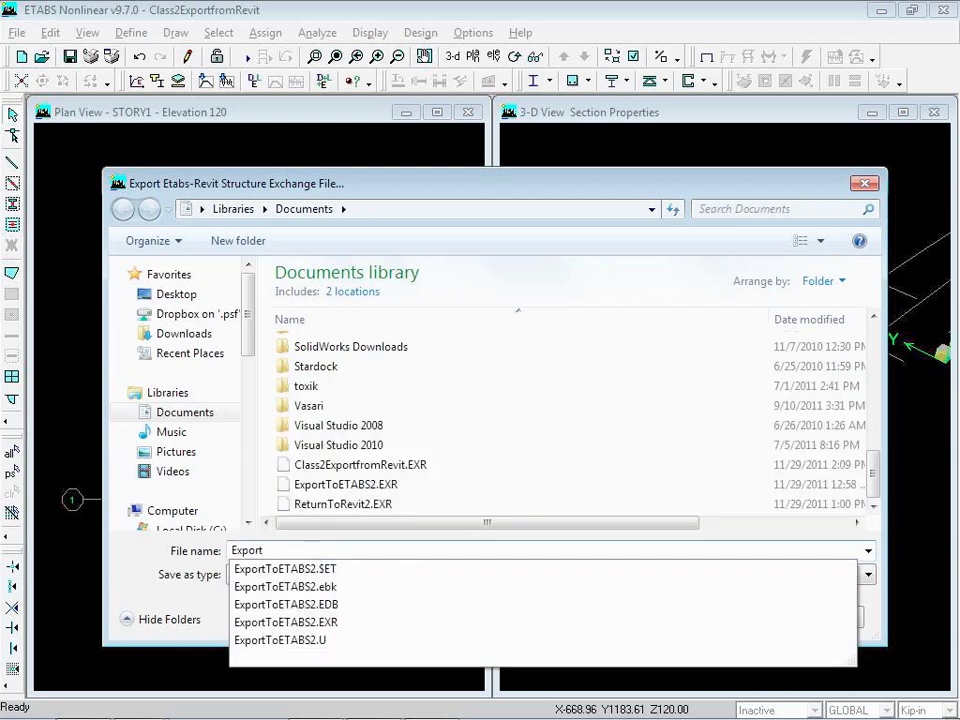
text(FromEt)
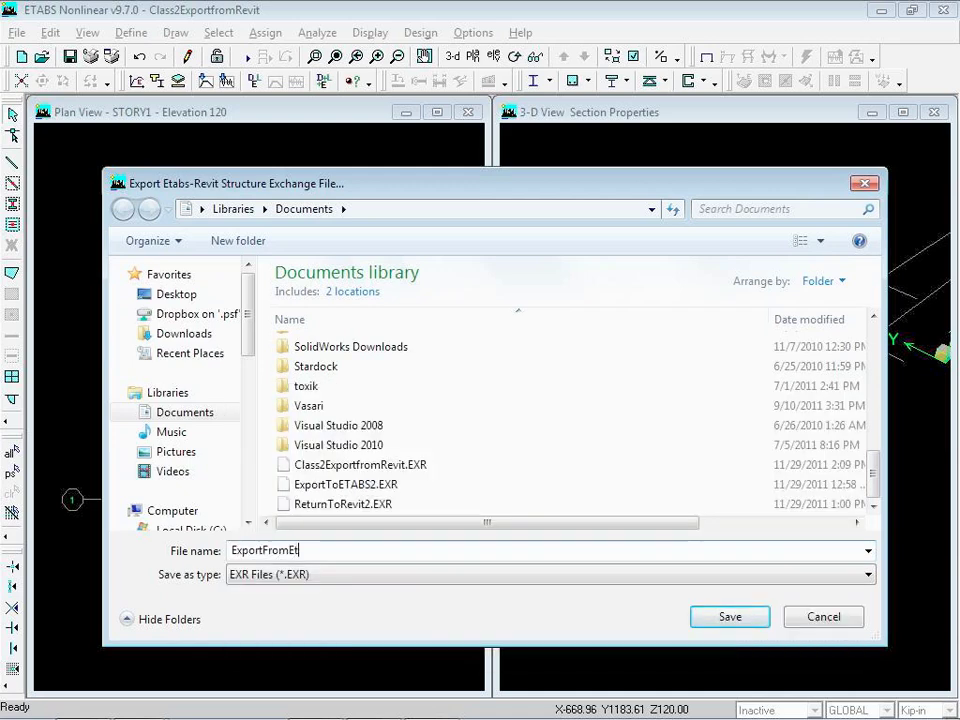
text(absWithUpdates)
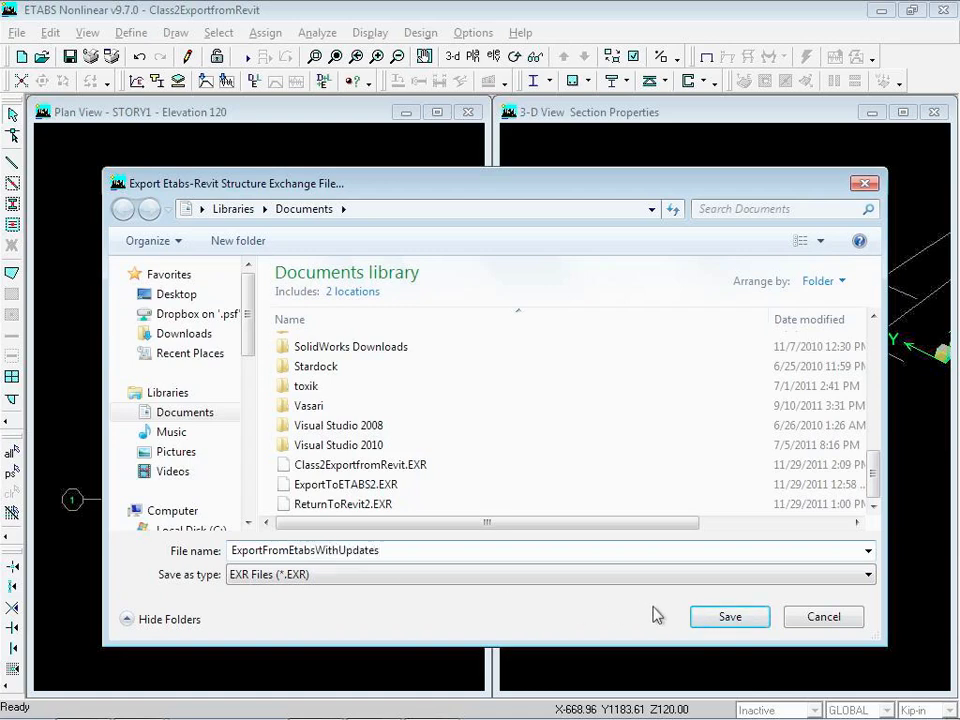
click(707, 619)
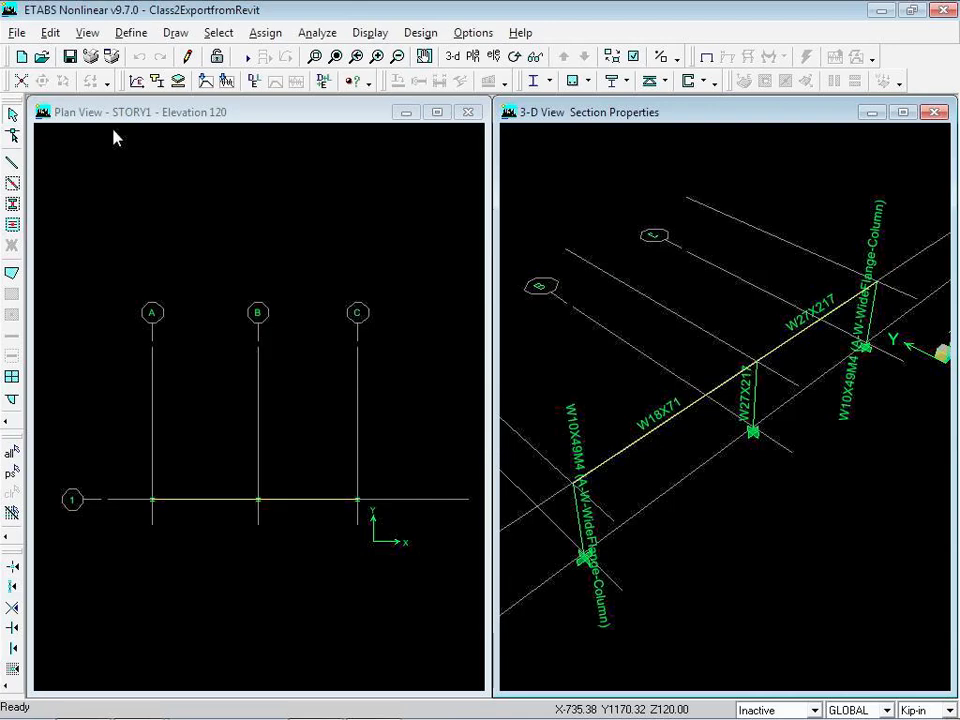
Set up another Revit Structure .exr export that updates the existing model, targeting the StructClass2 folder under Session 17 on the CEE110Files drive
click(17, 32)
mouse_move(56, 168)
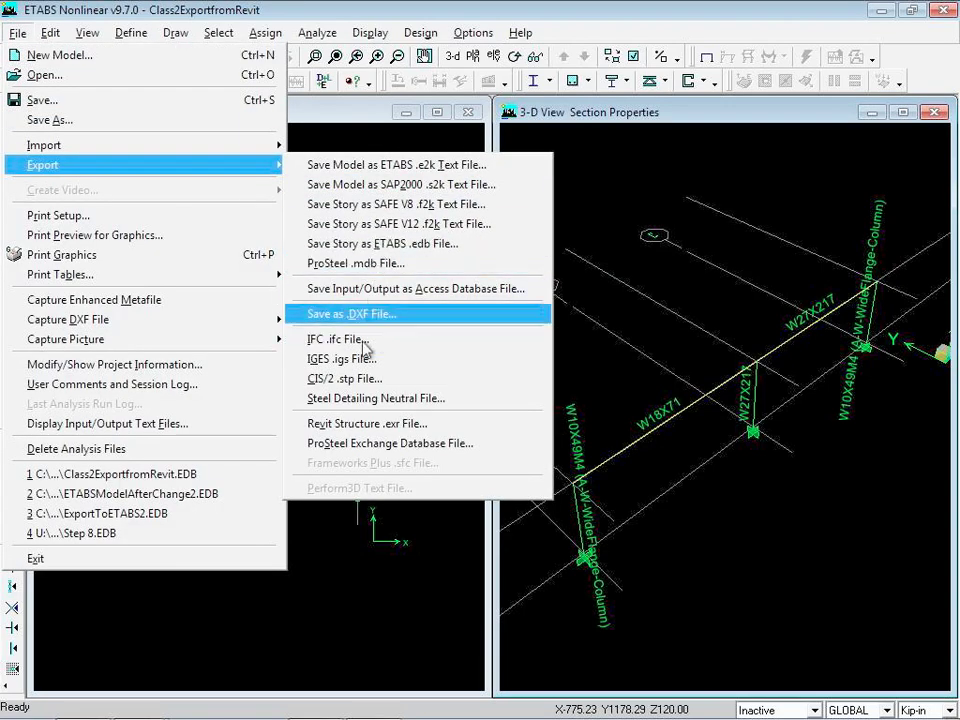
click(360, 423)
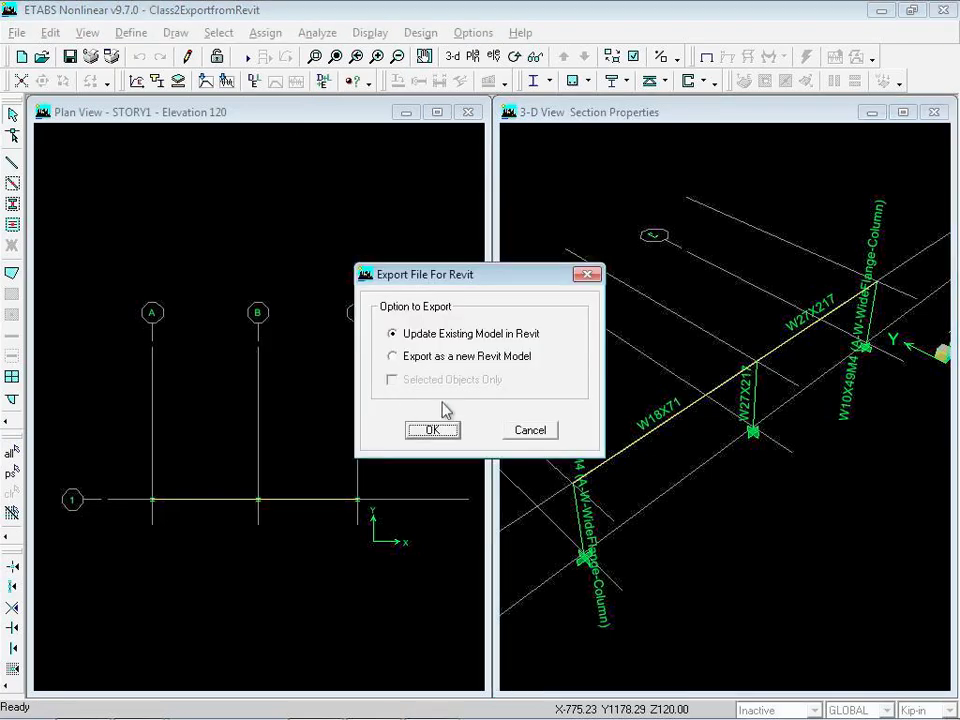
click(432, 431)
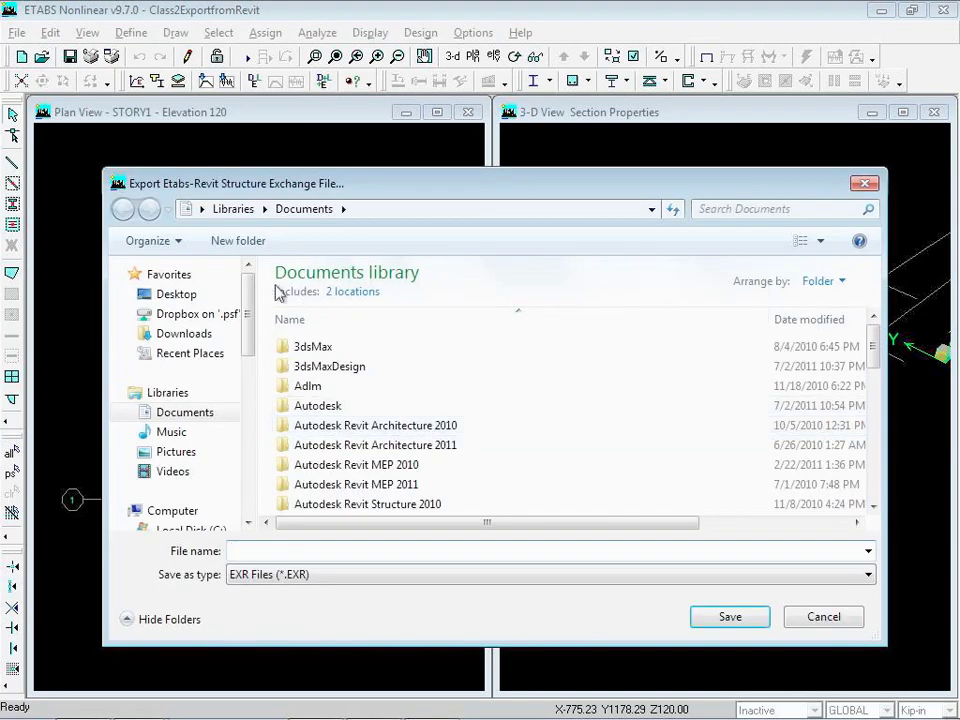
scroll(250, 360, down, 3)
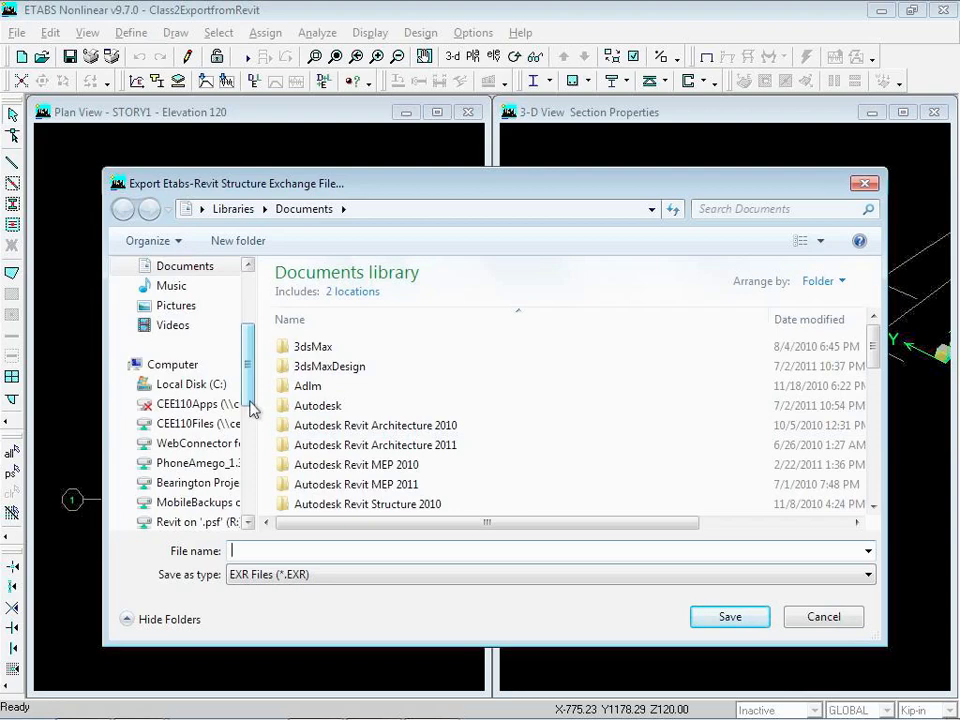
click(210, 424)
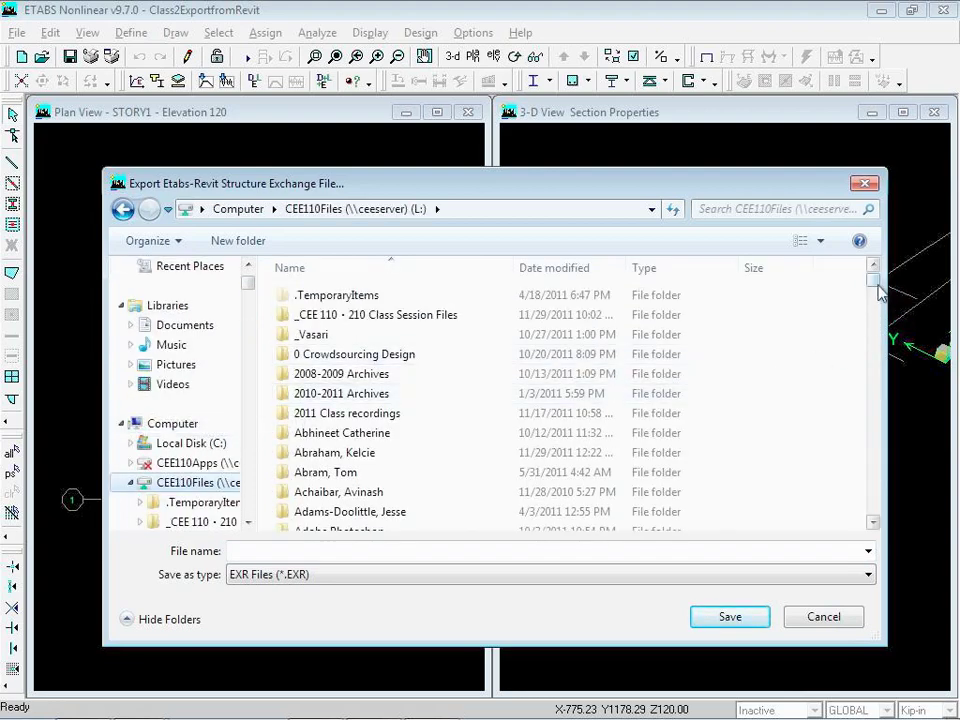
double_click(340, 314)
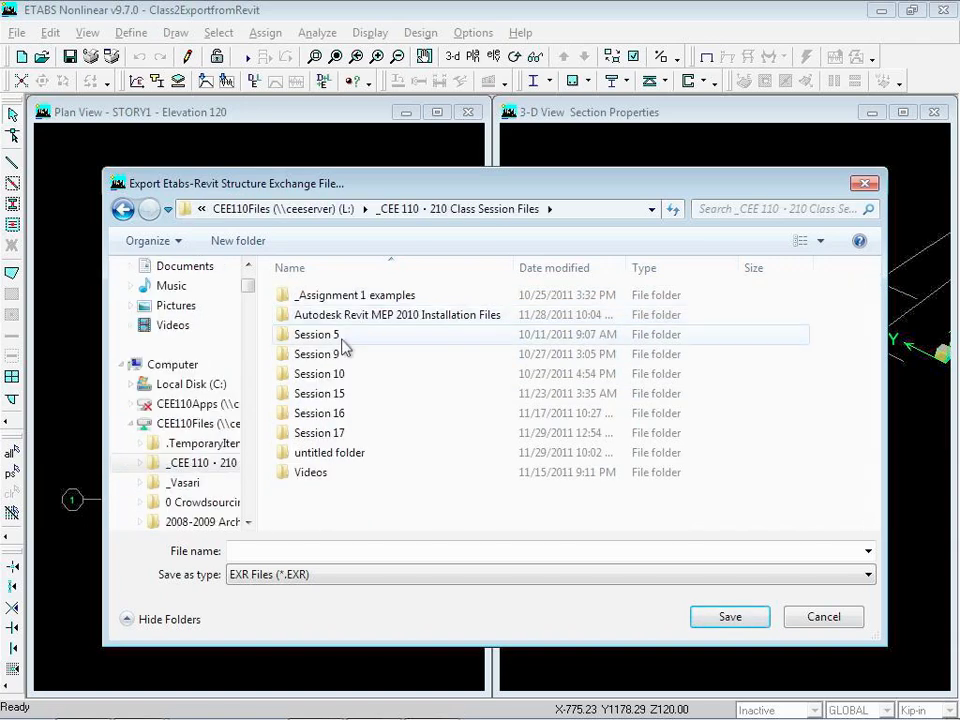
double_click(336, 431)
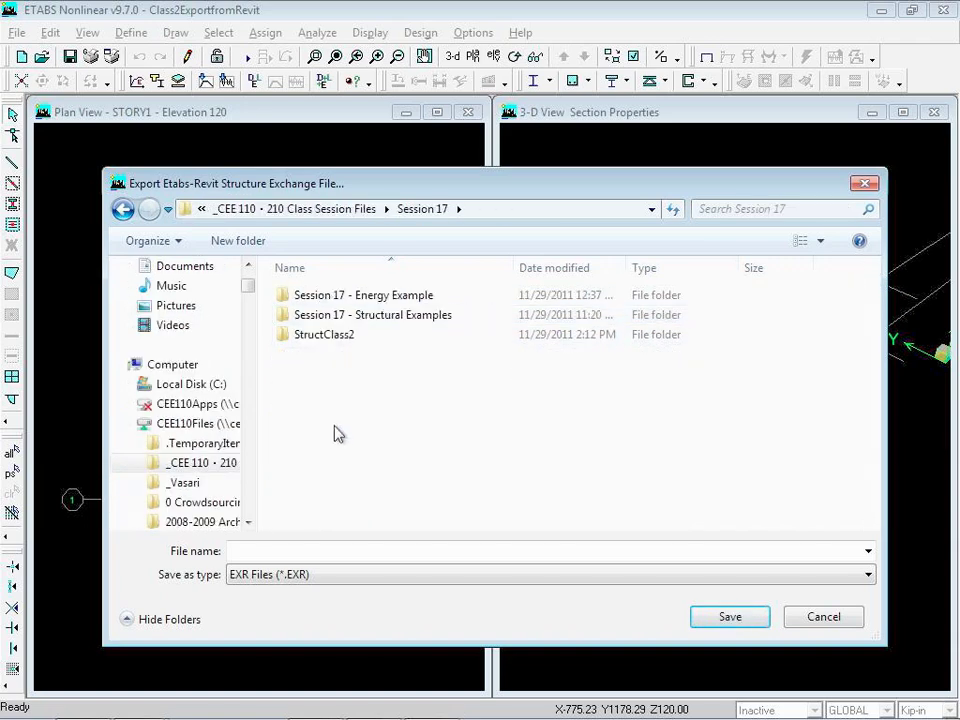
double_click(334, 342)
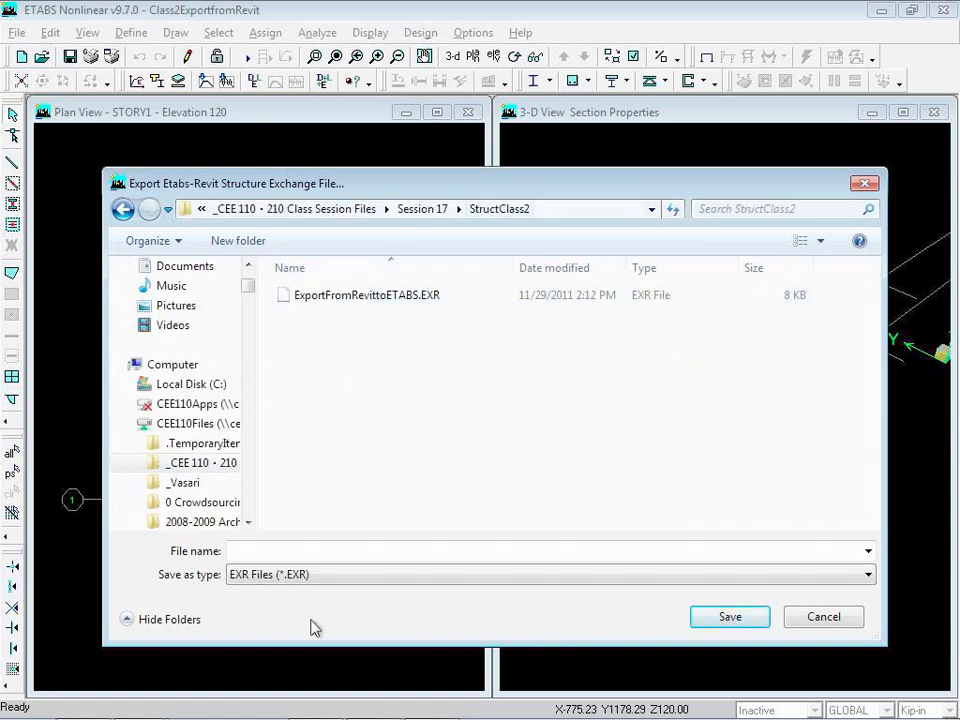
Try to save the exchange file as ExportFromEtabsWithUpdates in the StructClass2 folder
click(323, 549)
text(Exp)
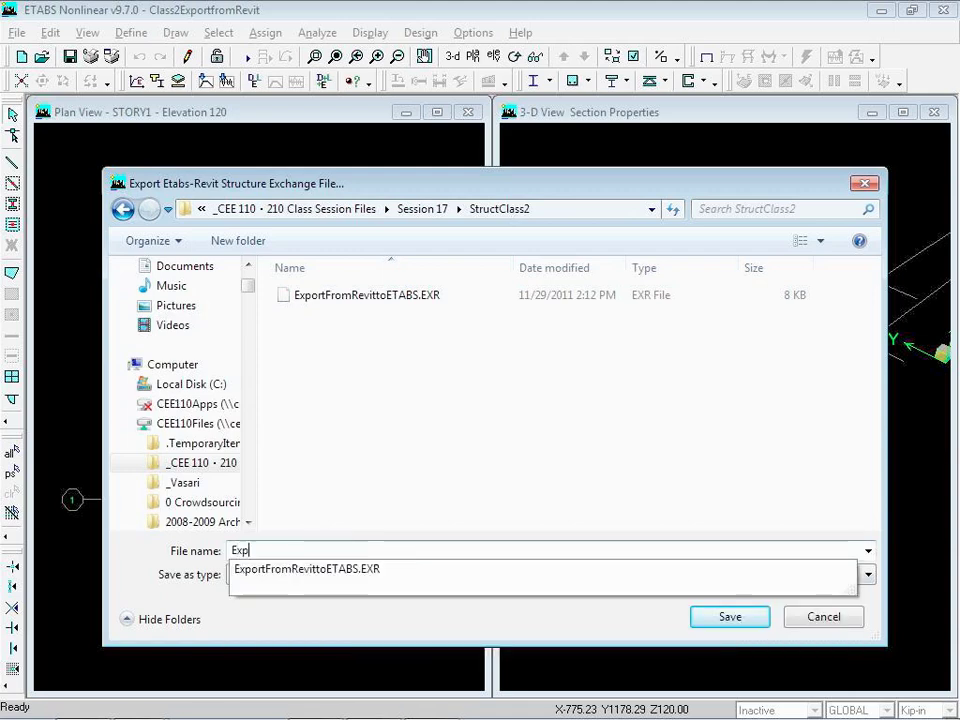
text(ortFromE)
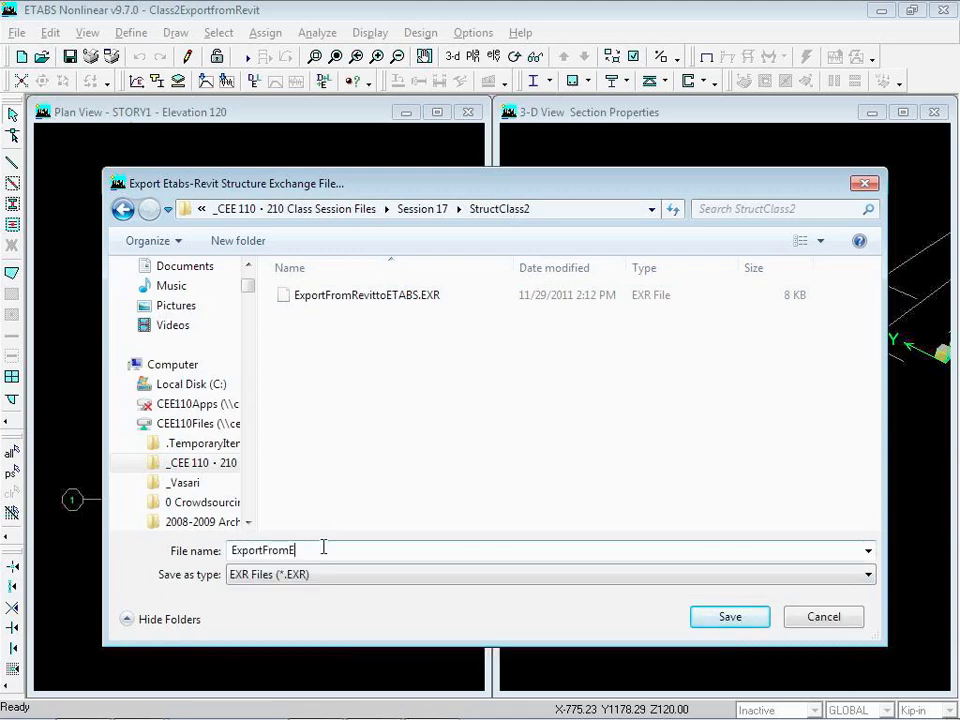
text(tabsWithUpdates)
key(Return)
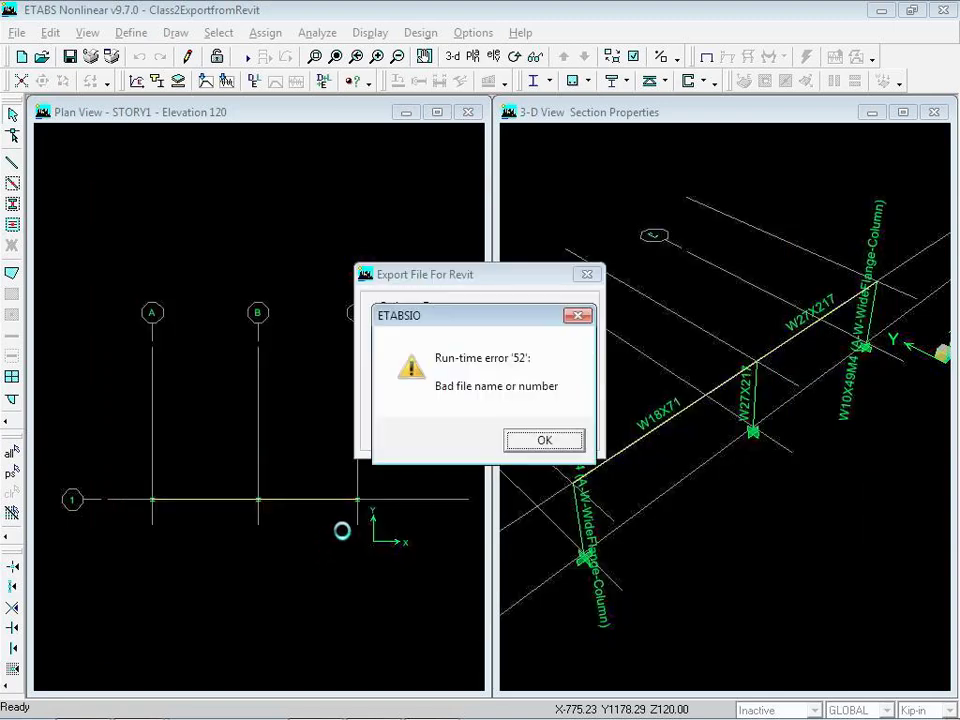
click(538, 442)
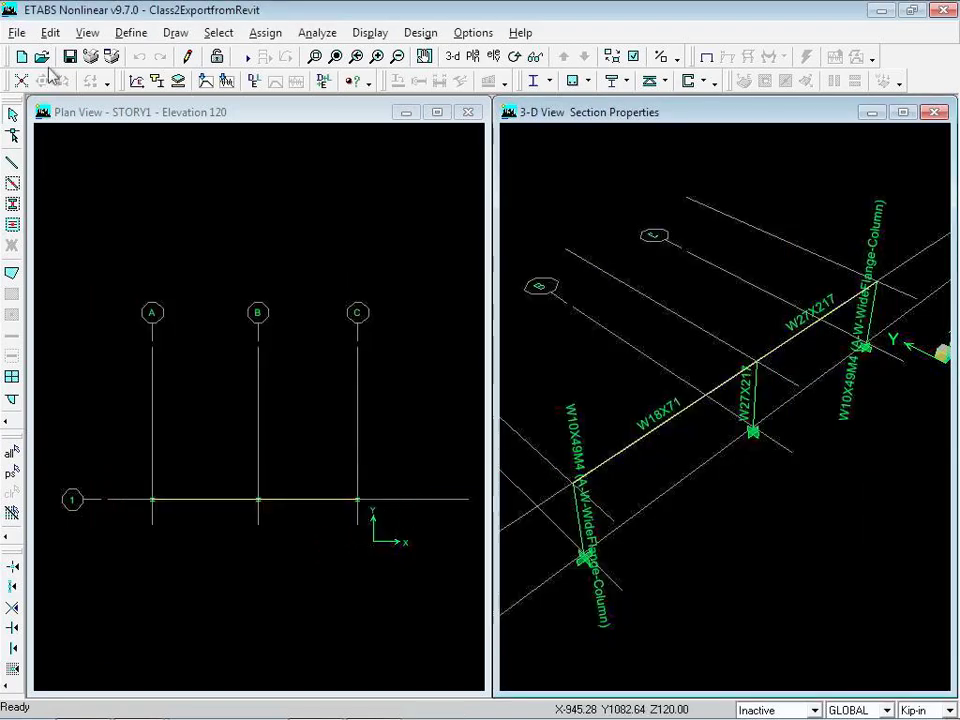
Try to export the model as a new Revit model .exr file named ExportFromETABS in the StructClass2 folder
click(18, 32)
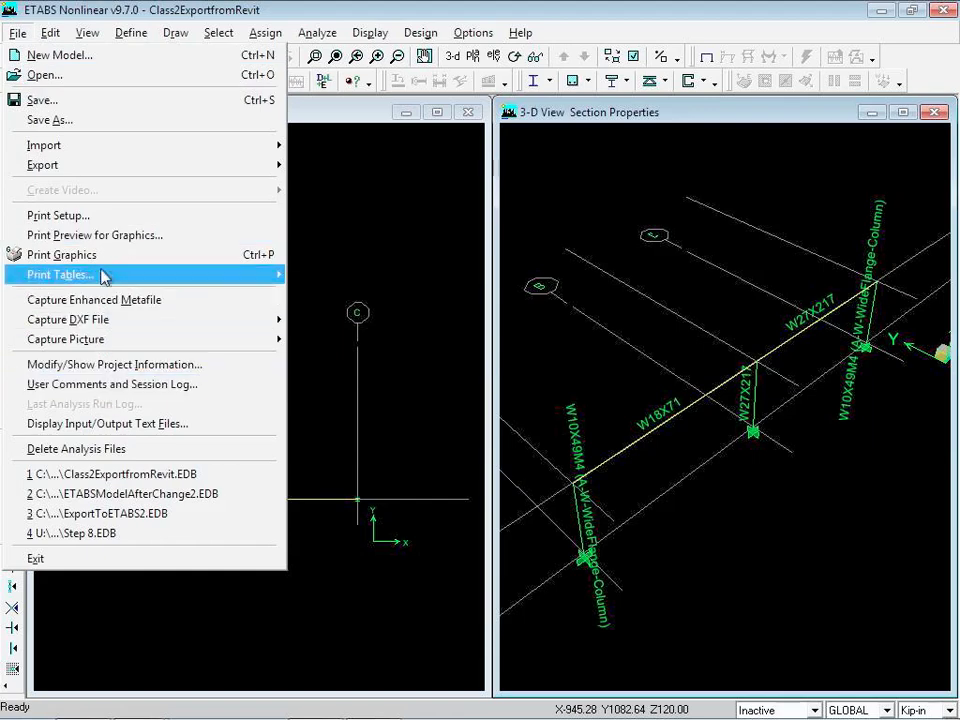
mouse_move(120, 168)
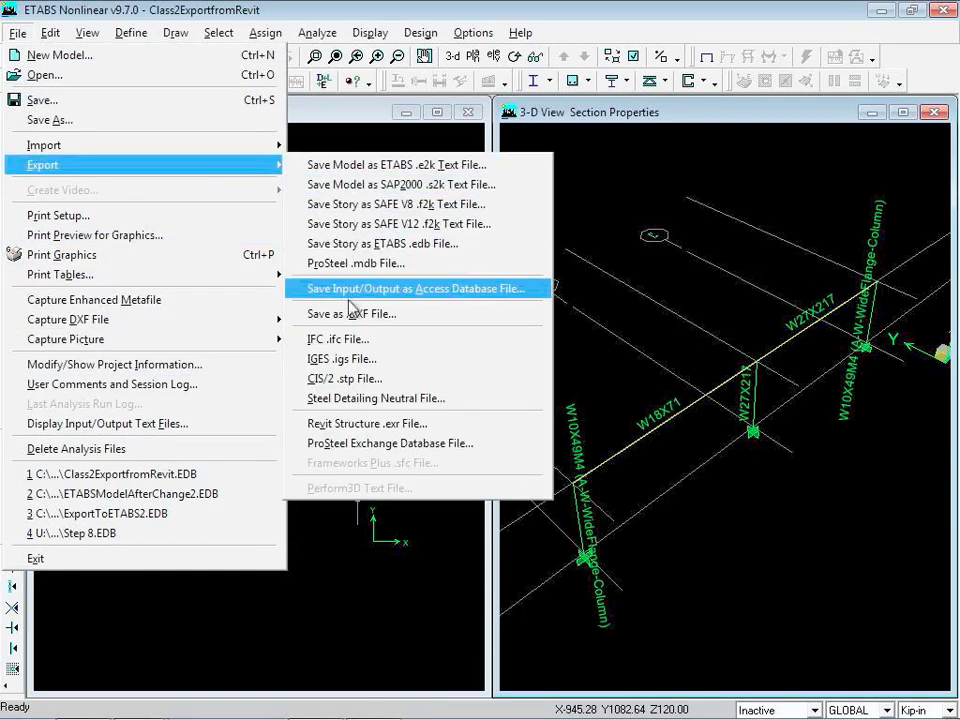
click(346, 422)
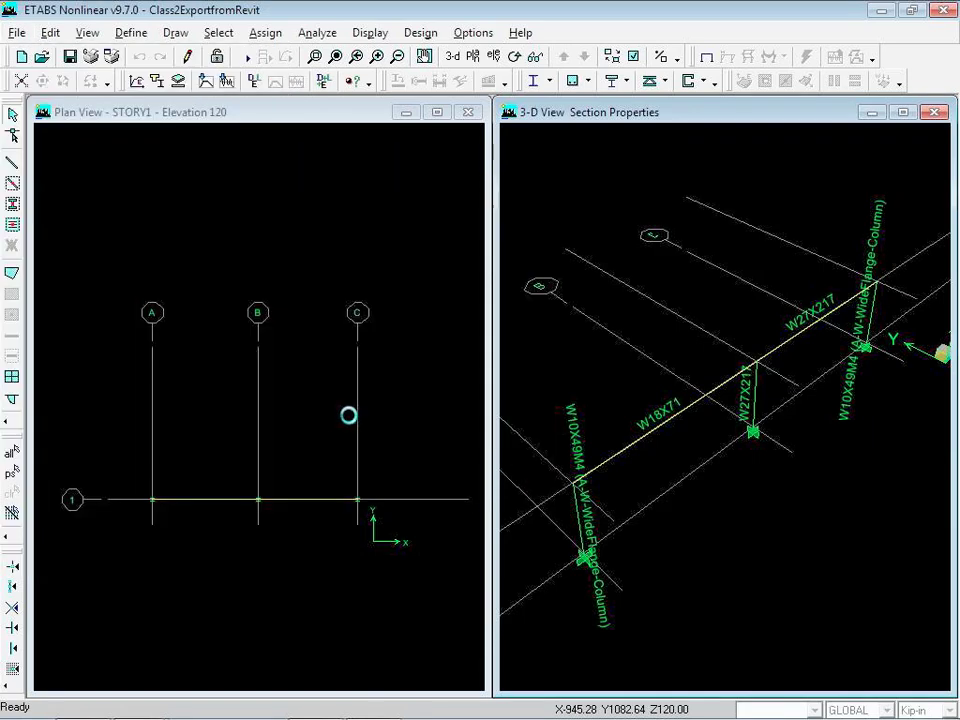
click(392, 357)
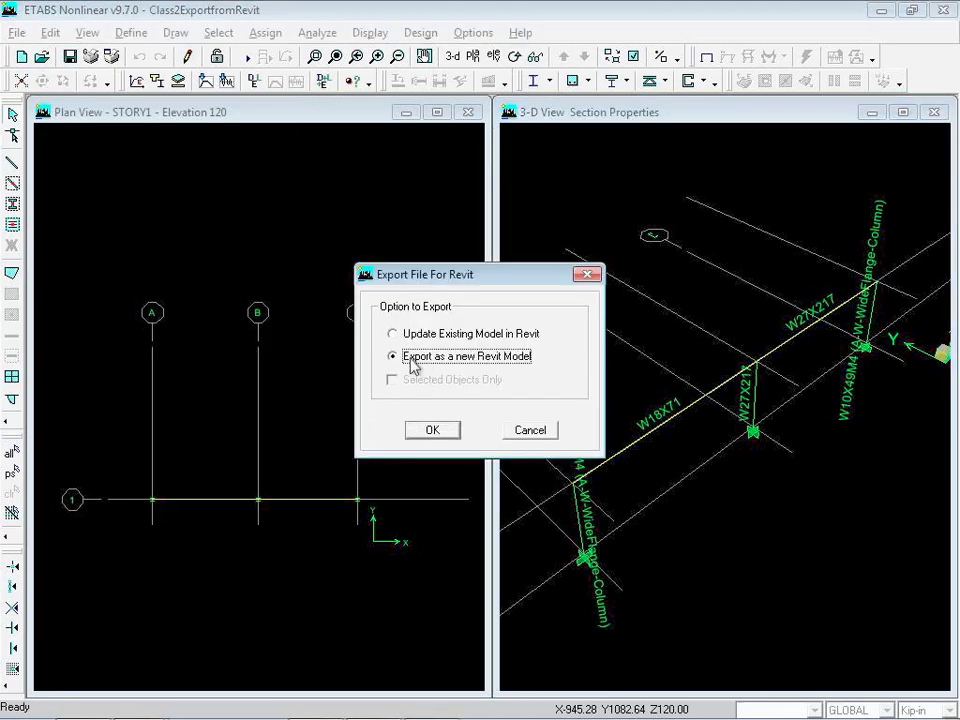
click(432, 430)
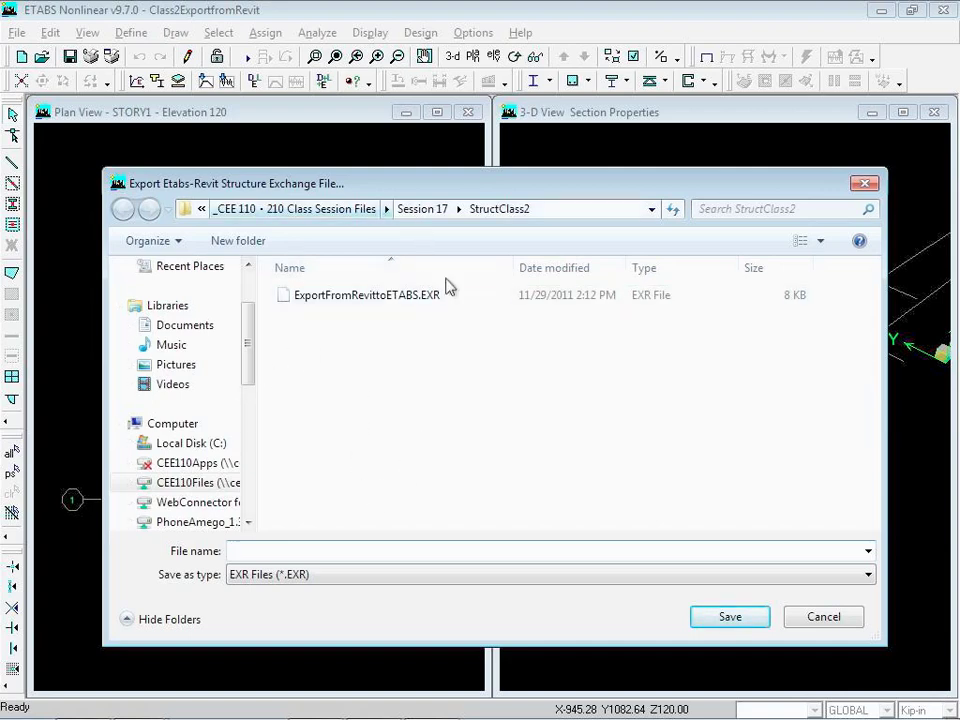
text(Ex)
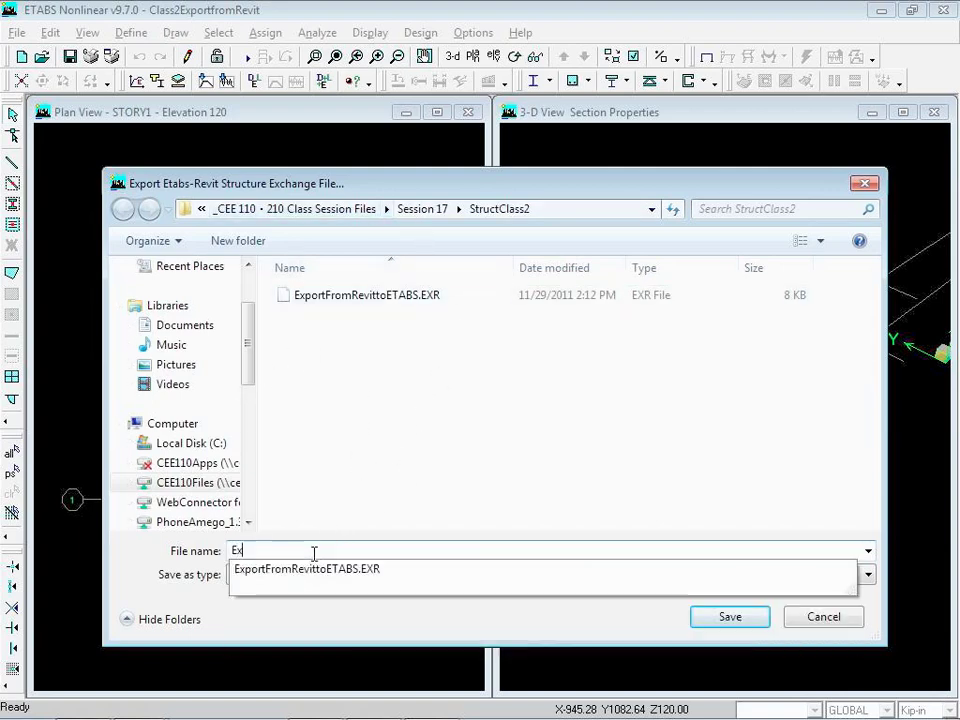
text(portFromE)
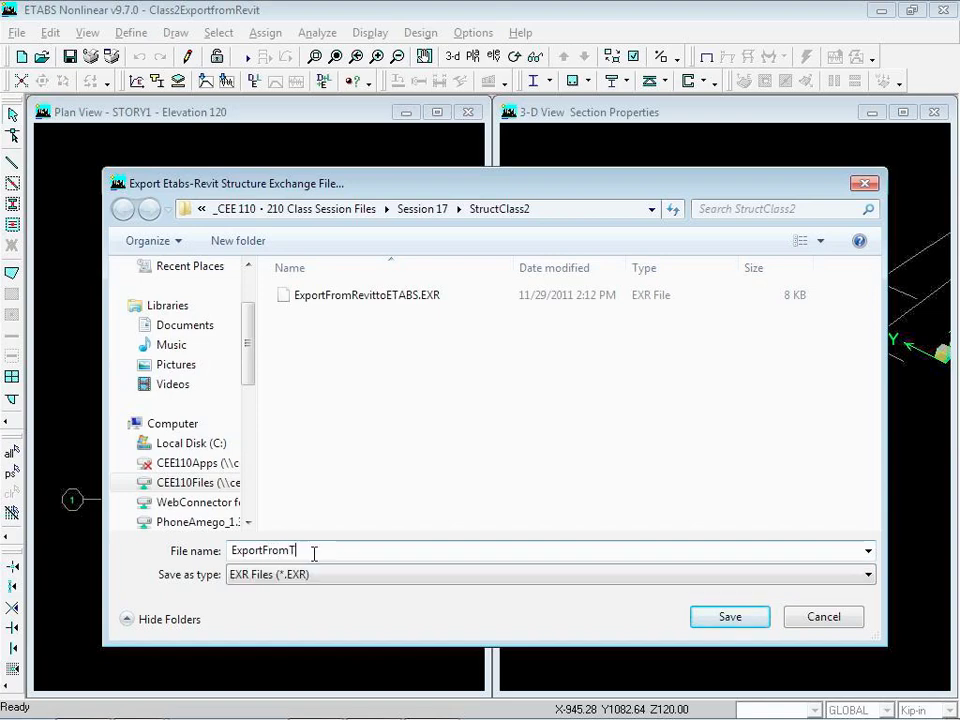
text(TABS)
key(Return)
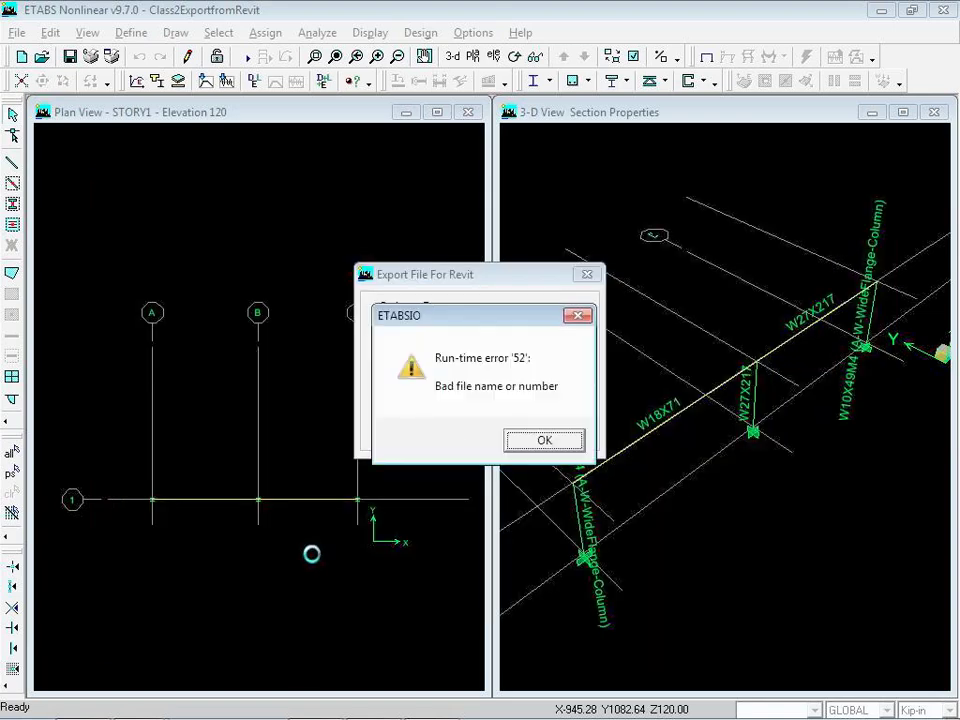
click(544, 440)
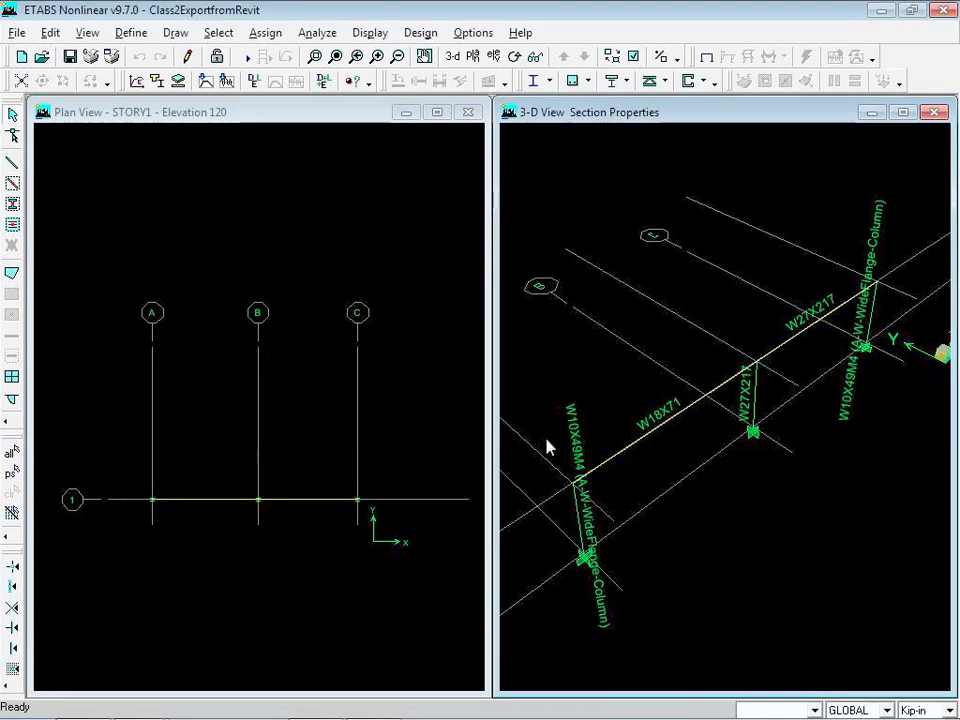
Try to export the new Revit model .exr file to StructClass2 again under the shorter name ETABSEXP
click(17, 32)
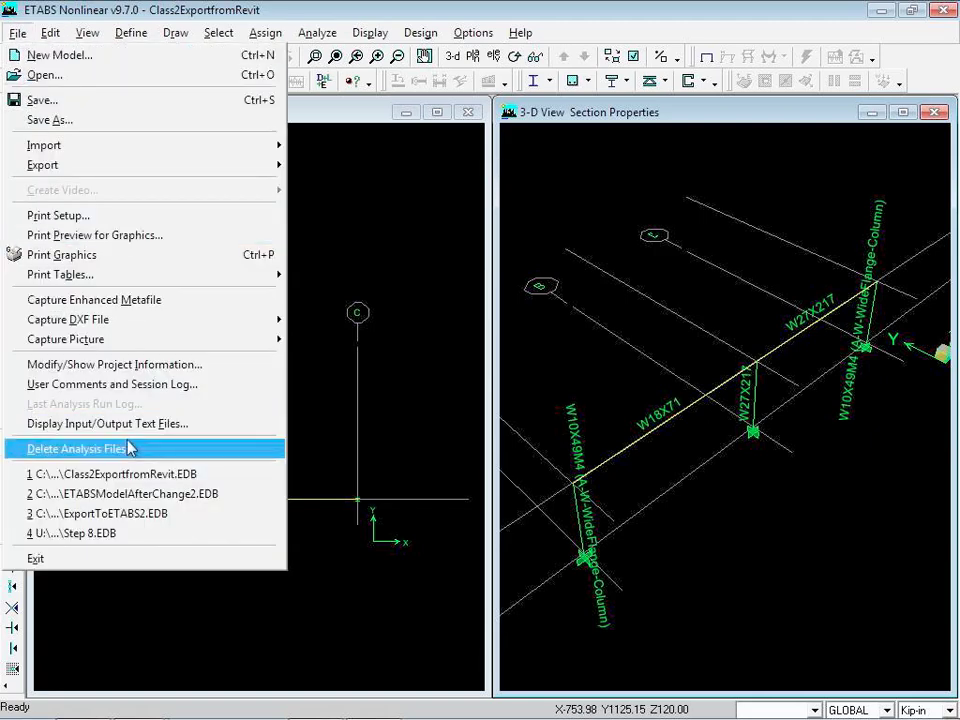
mouse_move(67, 170)
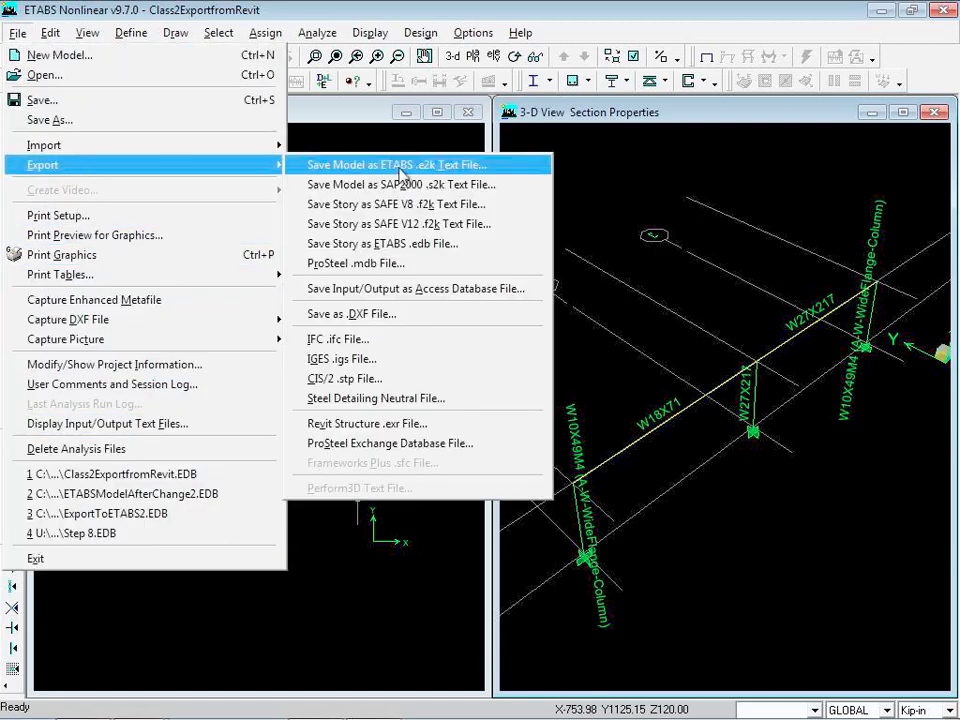
click(355, 424)
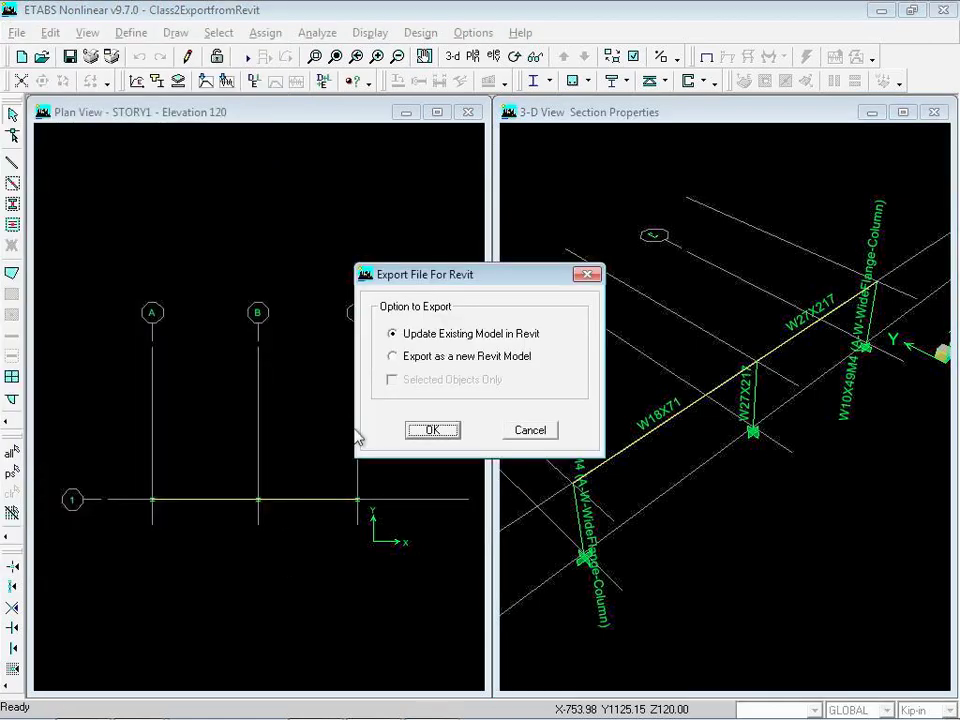
click(390, 359)
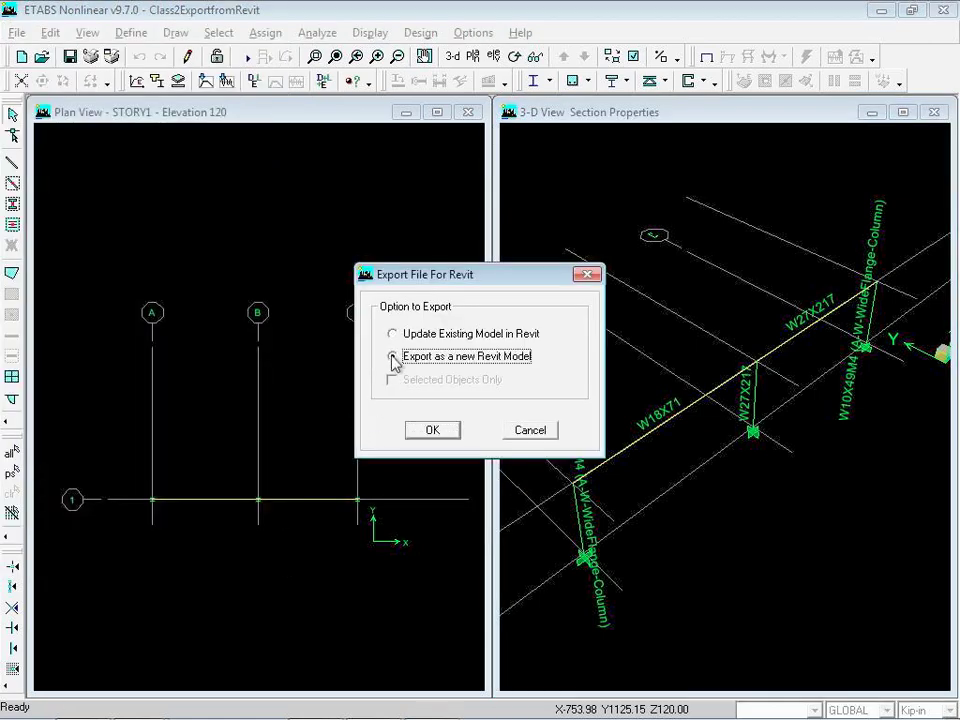
click(440, 433)
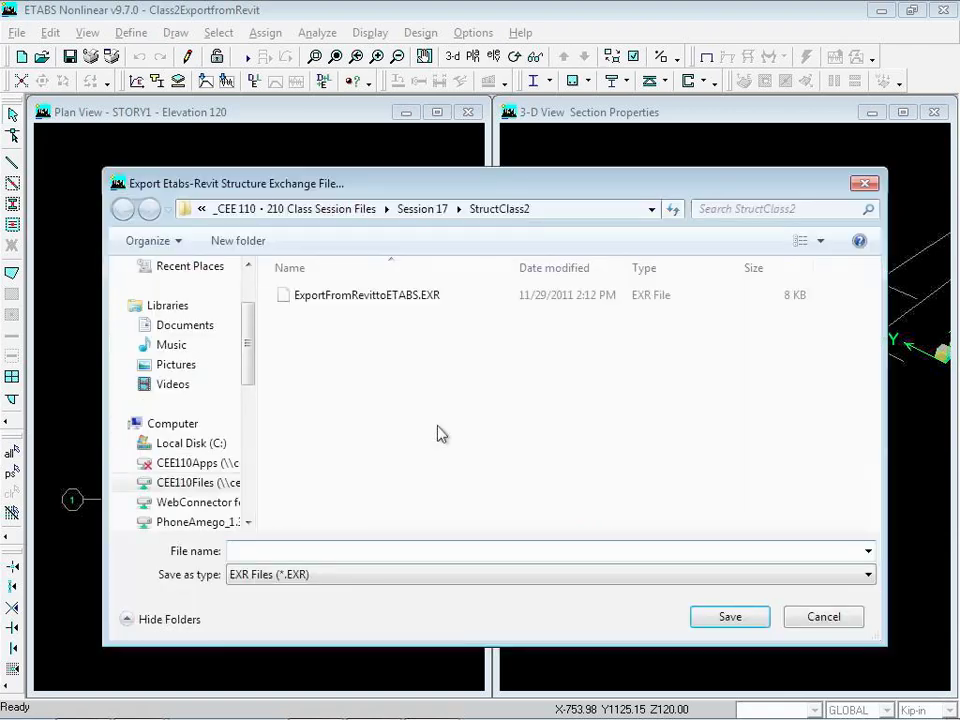
text(ETABSEXP)
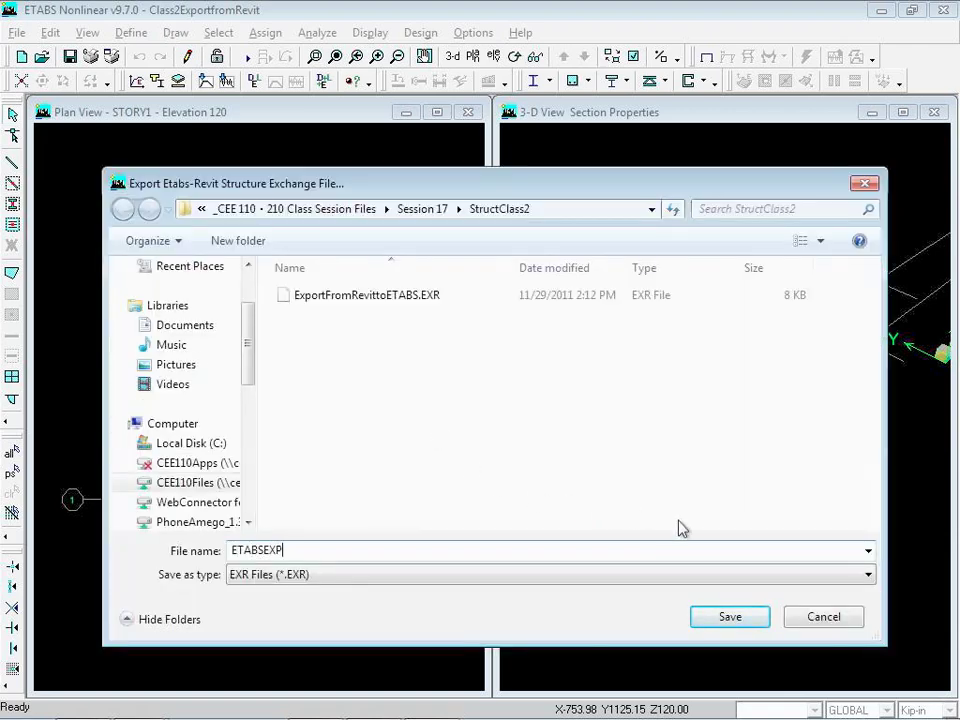
click(729, 616)
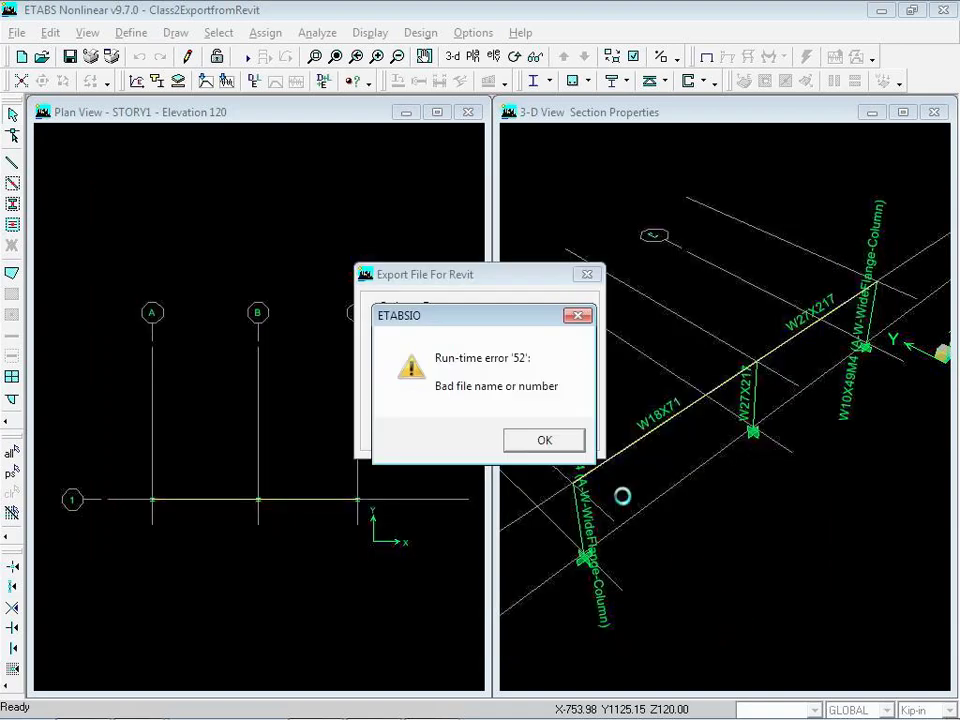
click(544, 441)
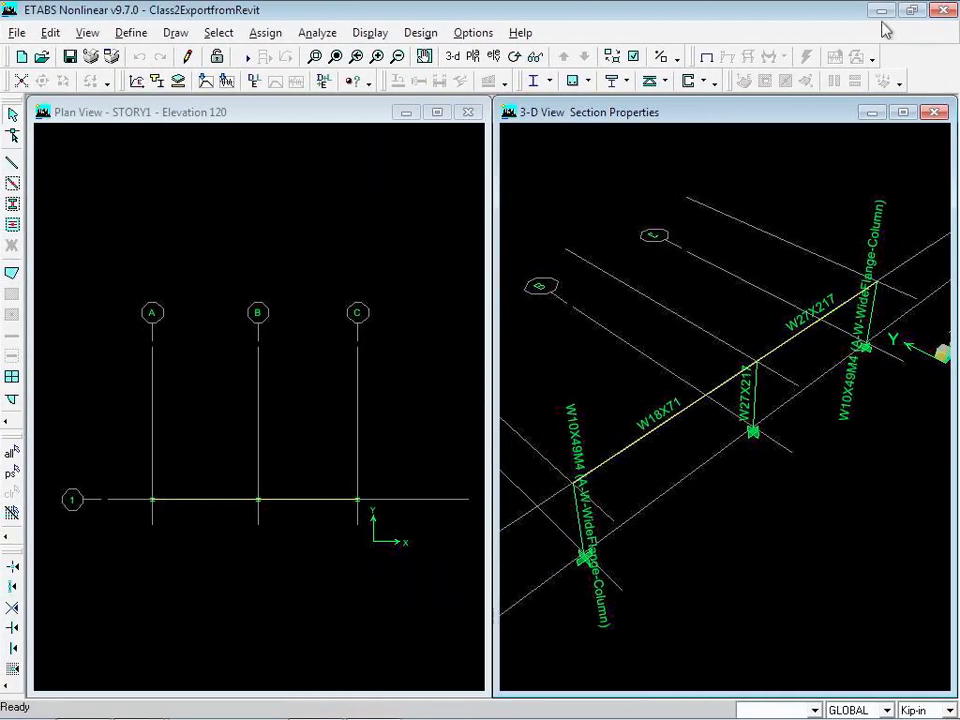
Switch to Revit Structure 2010 and set the 3D view's display style to Shading with Edges
click(866, 11)
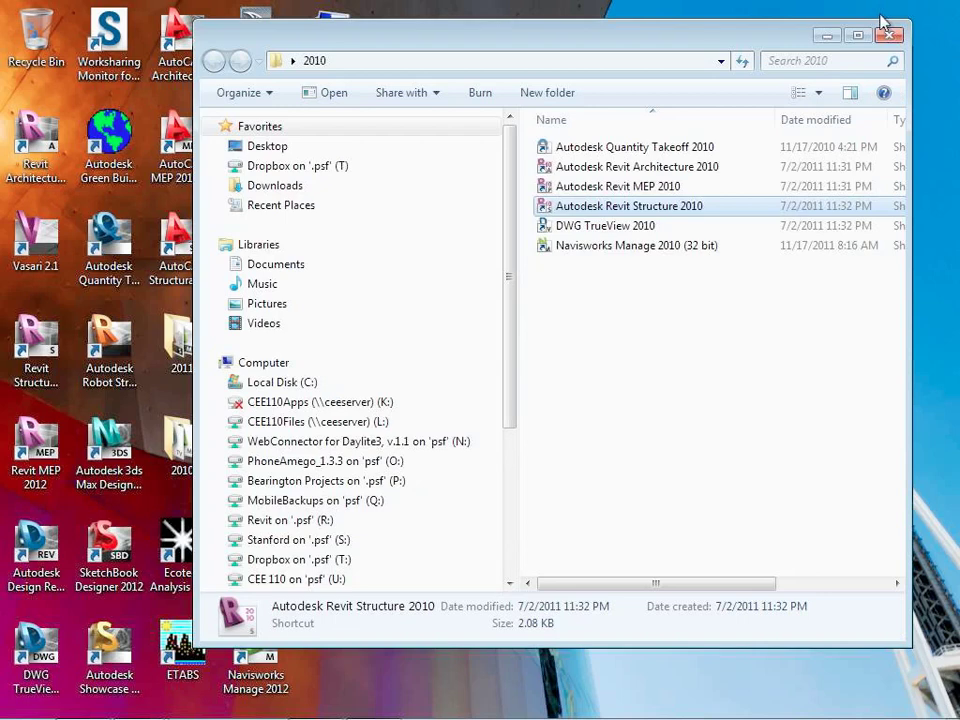
mouse_move(337, 703)
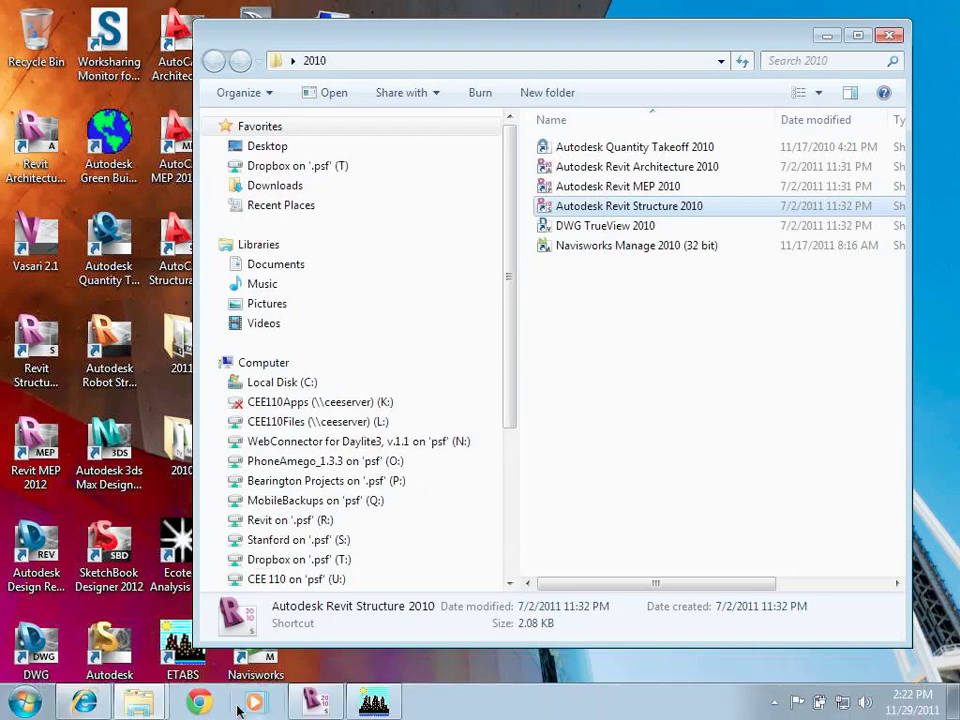
click(332, 703)
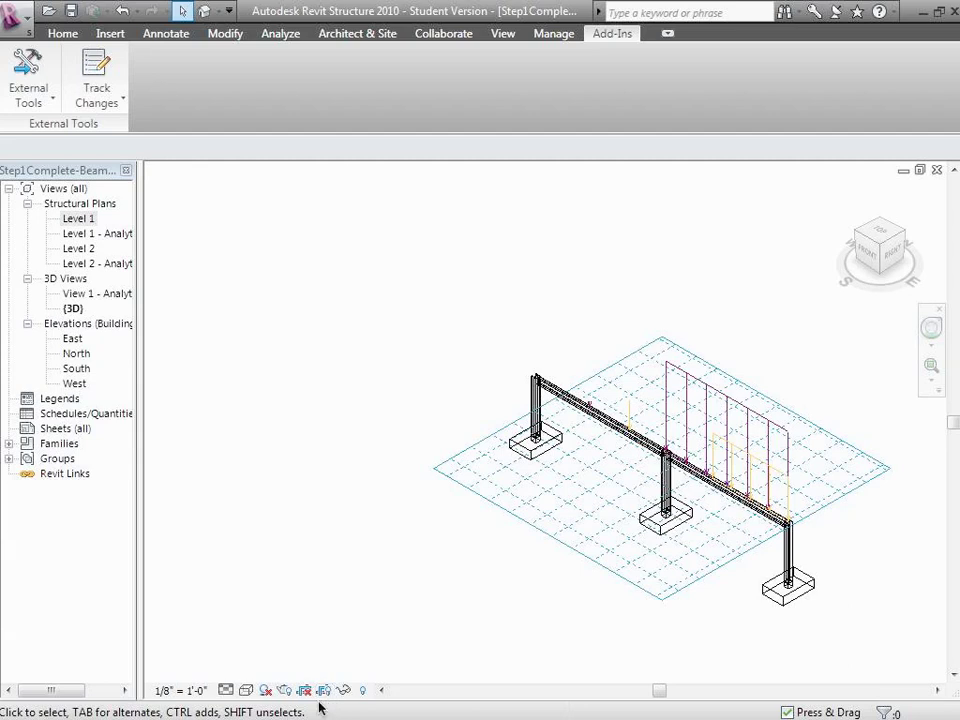
click(249, 690)
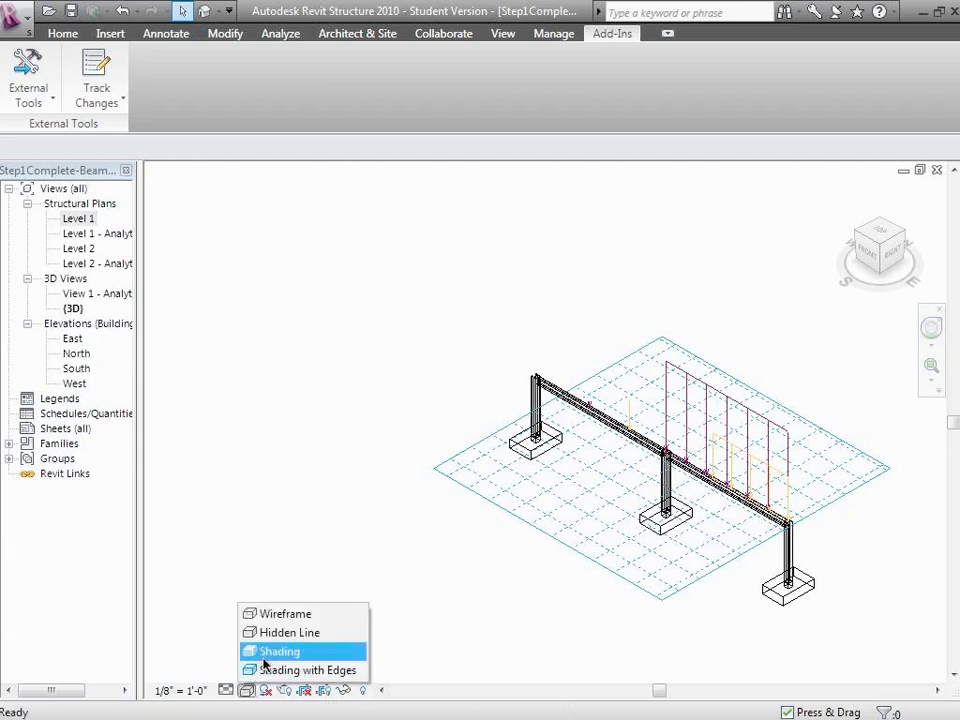
click(266, 670)
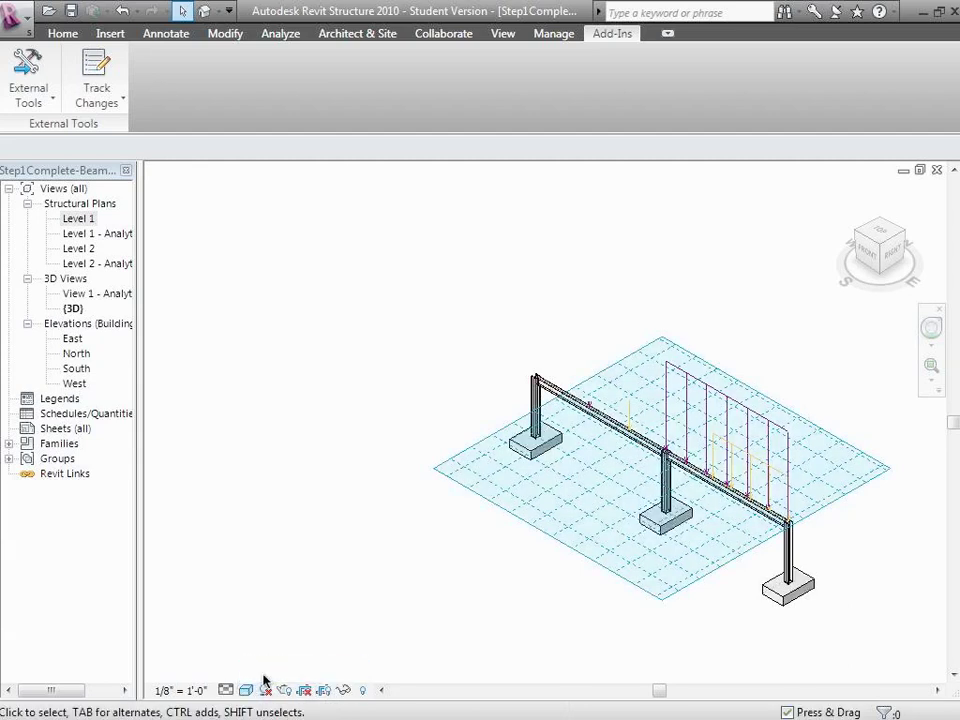
Hide the work plane grid in the 3D view of the two-span frame
click(50, 32)
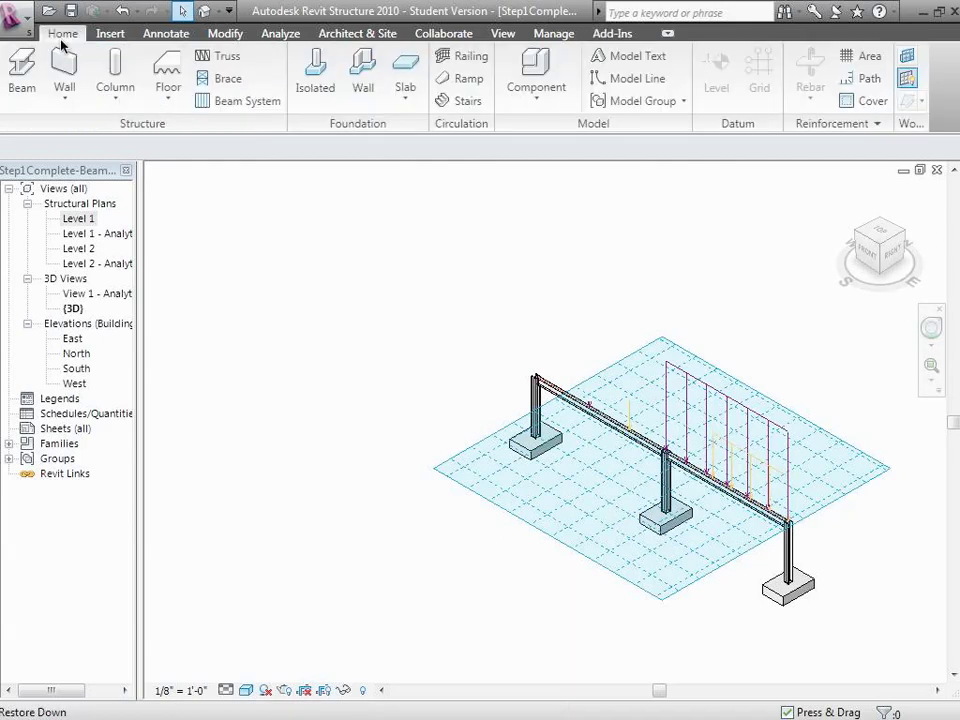
click(909, 77)
click(928, 370)
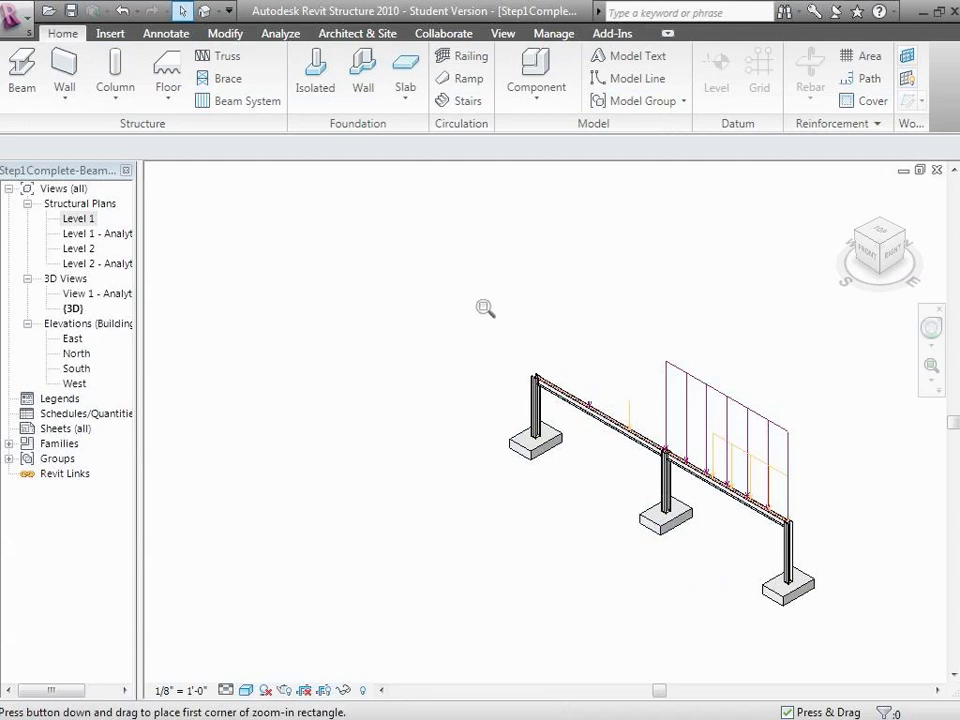
drag(480, 298, 884, 645)
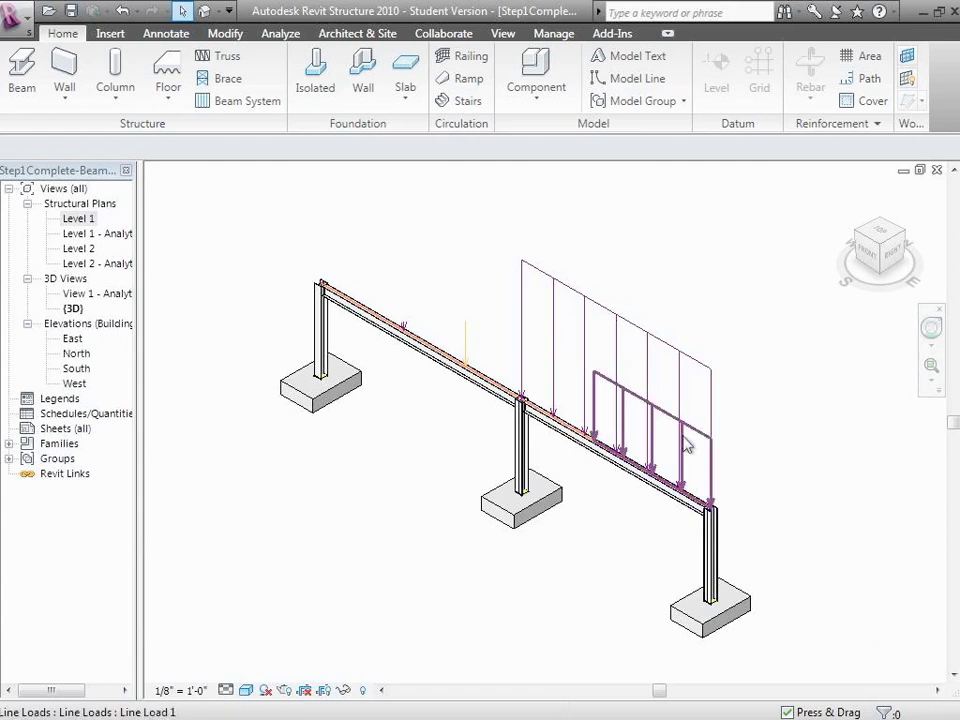
click(326, 332)
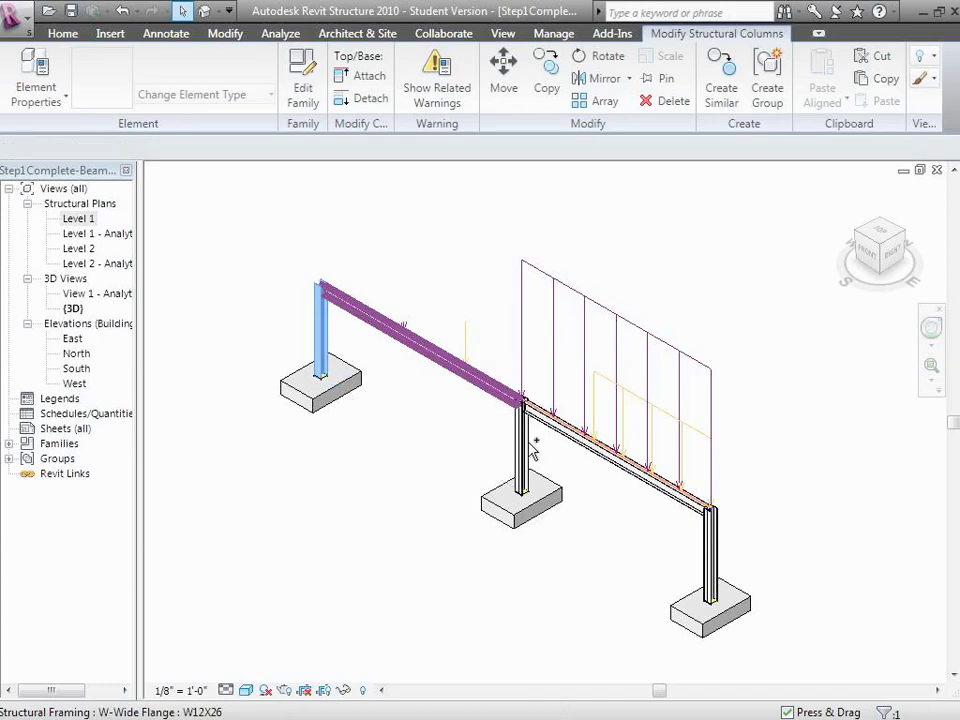
ctrl+click(395, 332)
key(Tab)
ctrl+click(394, 332)
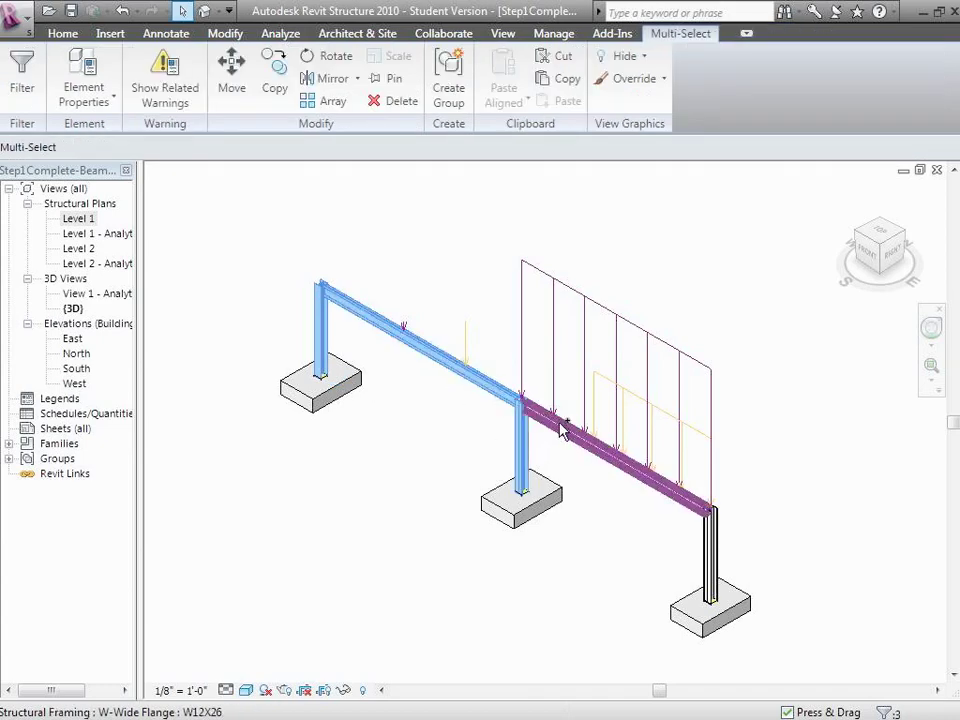
ctrl+click(561, 426)
ctrl+click(710, 555)
click(636, 612)
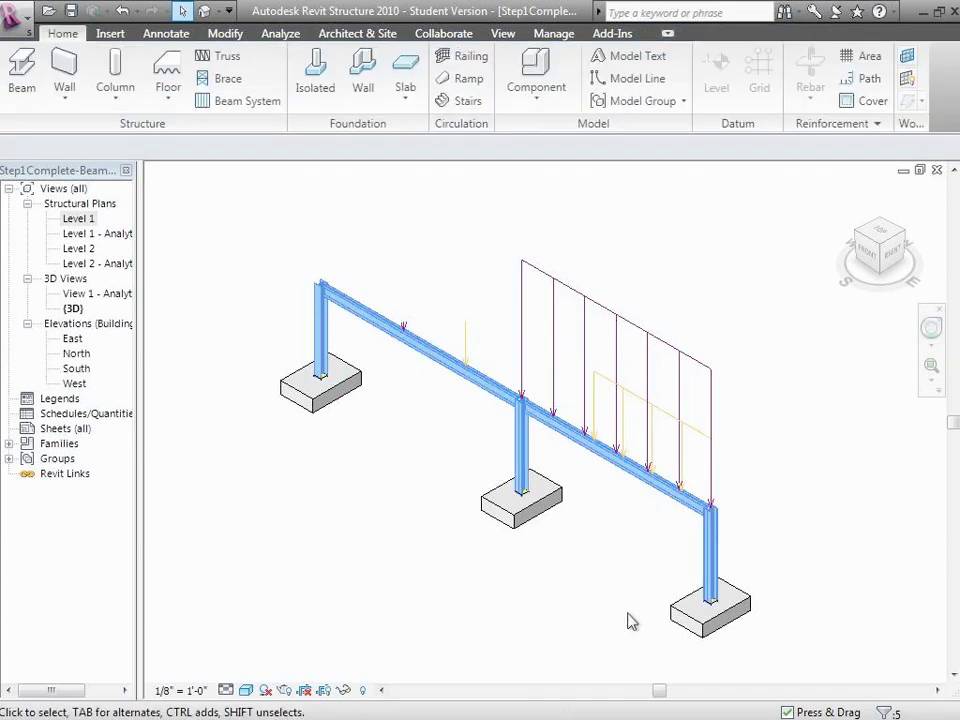
Select the two-span frame with its loads and load ExportFromEtabsWithUpdates.EXR from the Documents library to update the existing Revit Structure model from ETABS
drag(237, 210, 766, 646)
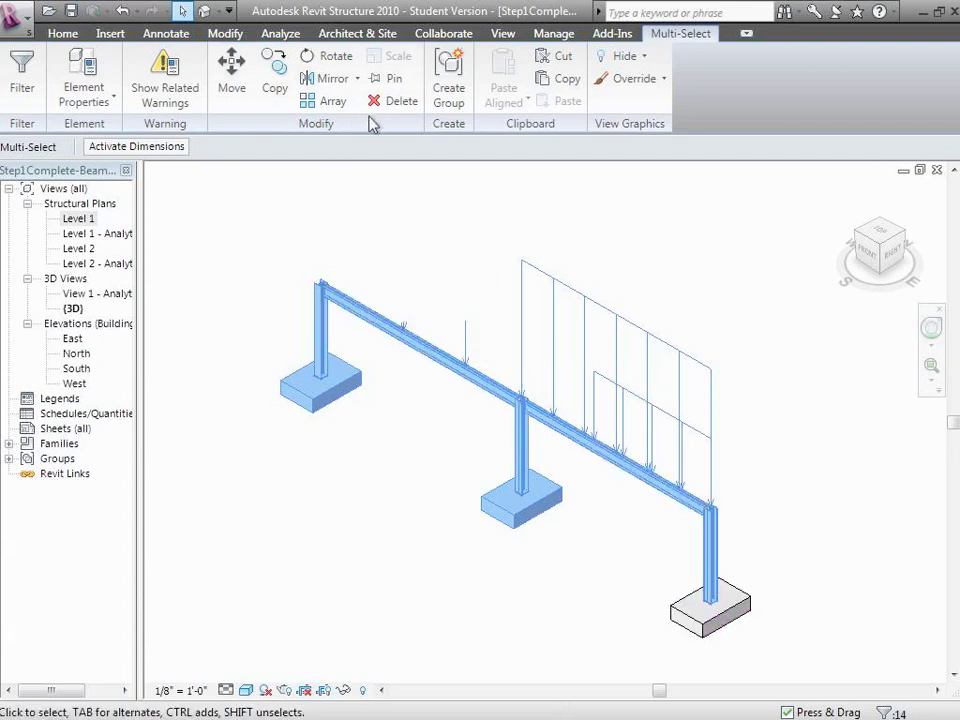
click(612, 36)
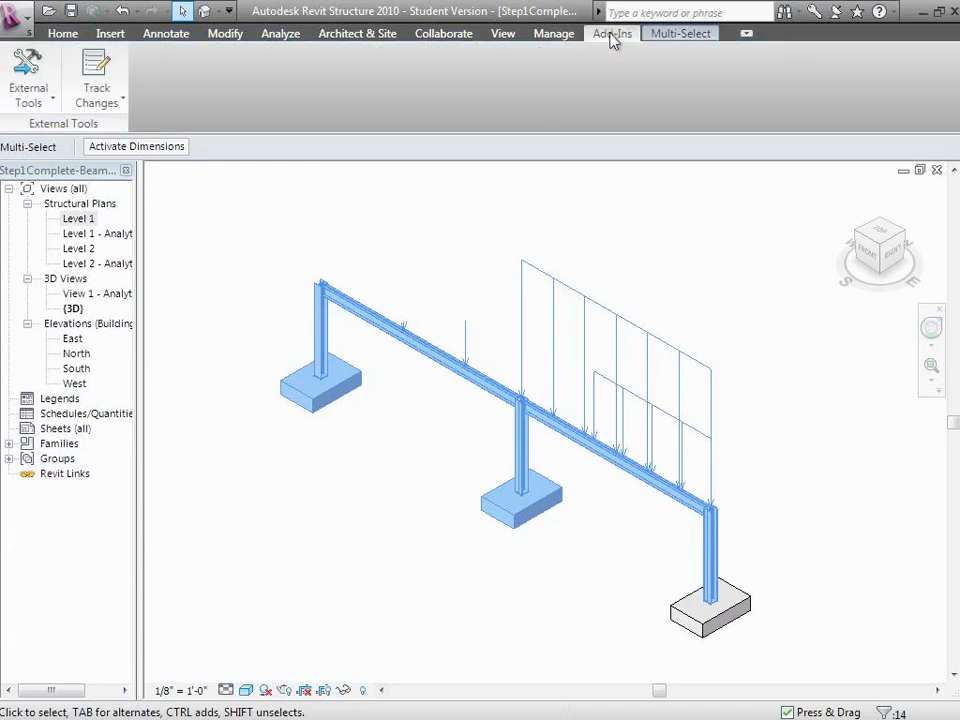
click(30, 90)
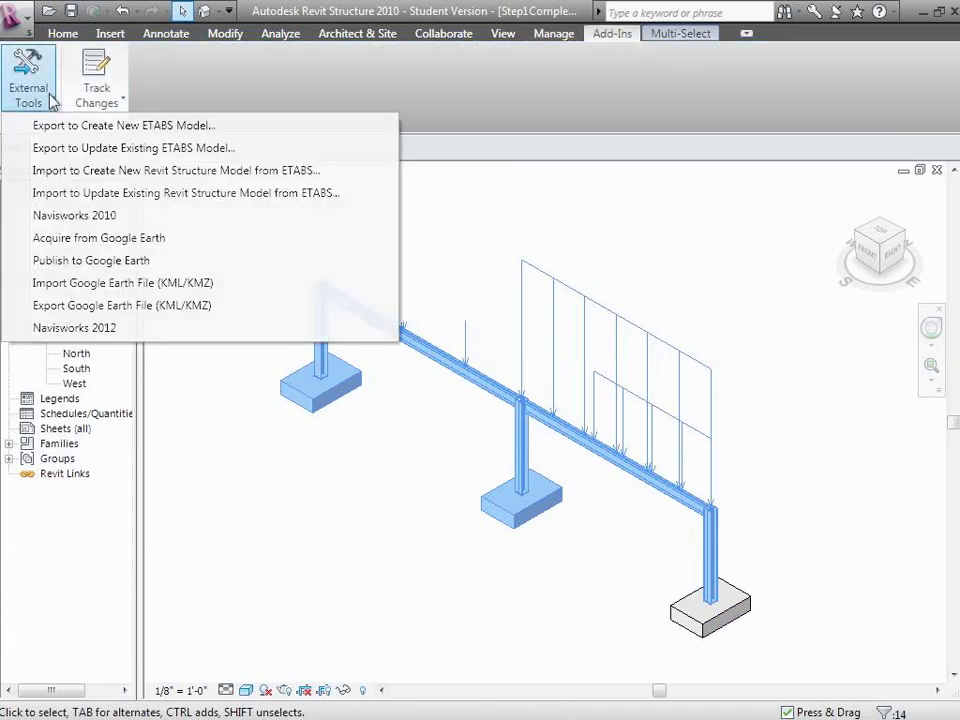
click(72, 200)
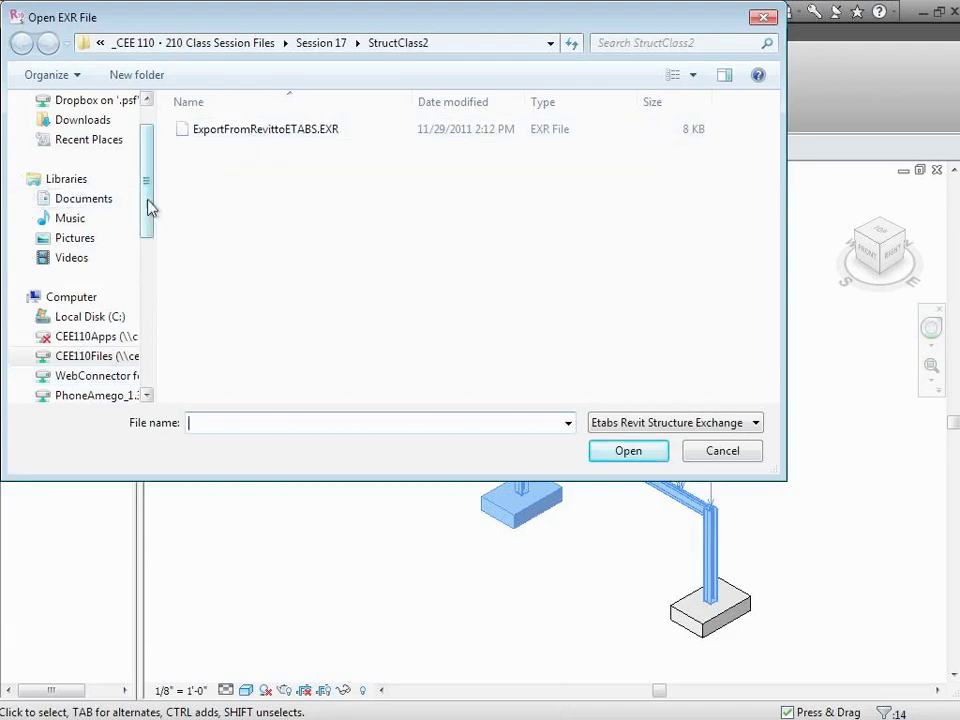
click(108, 208)
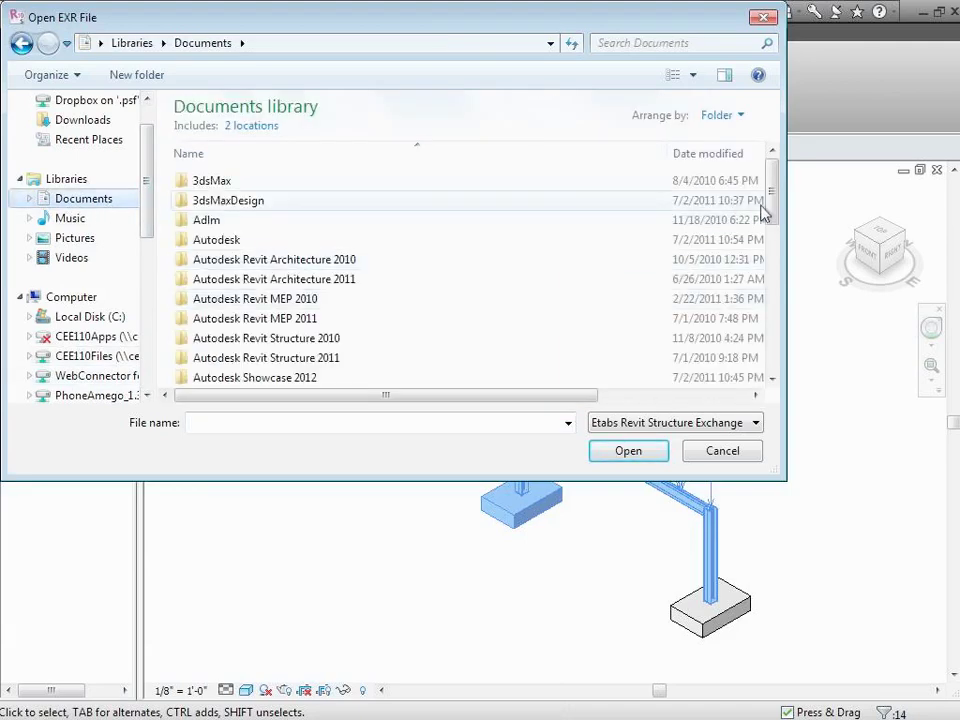
drag(769, 208, 769, 377)
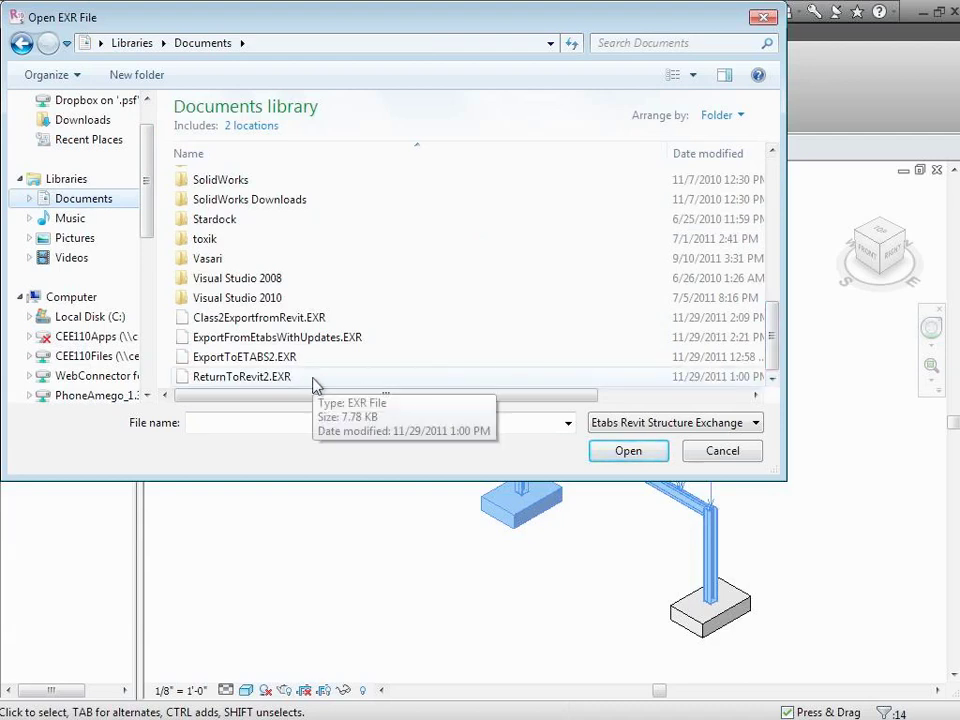
click(261, 340)
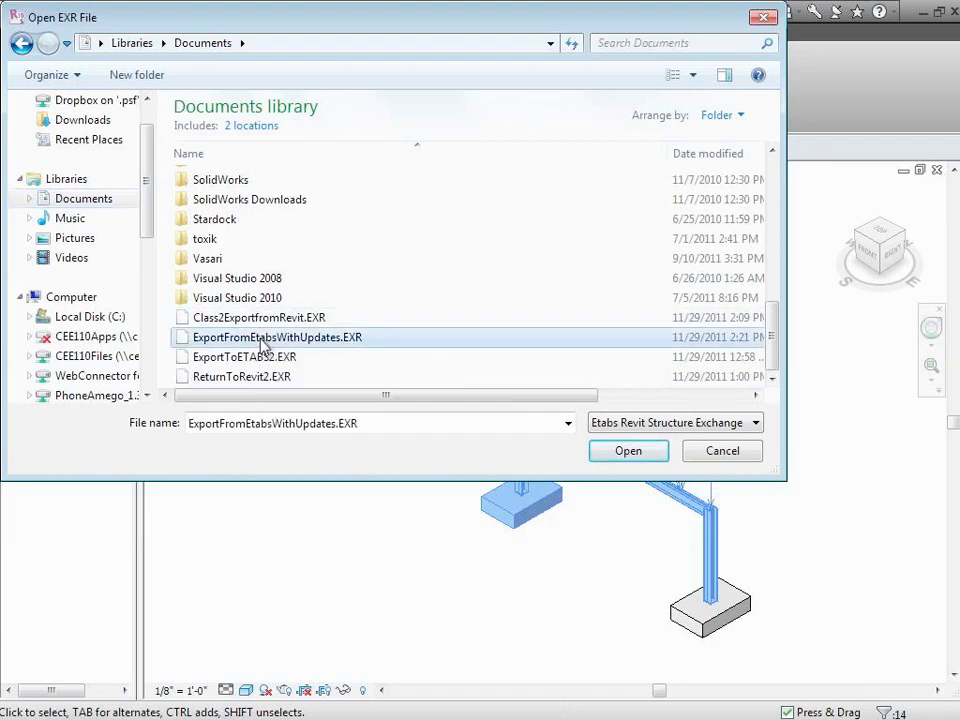
click(628, 452)
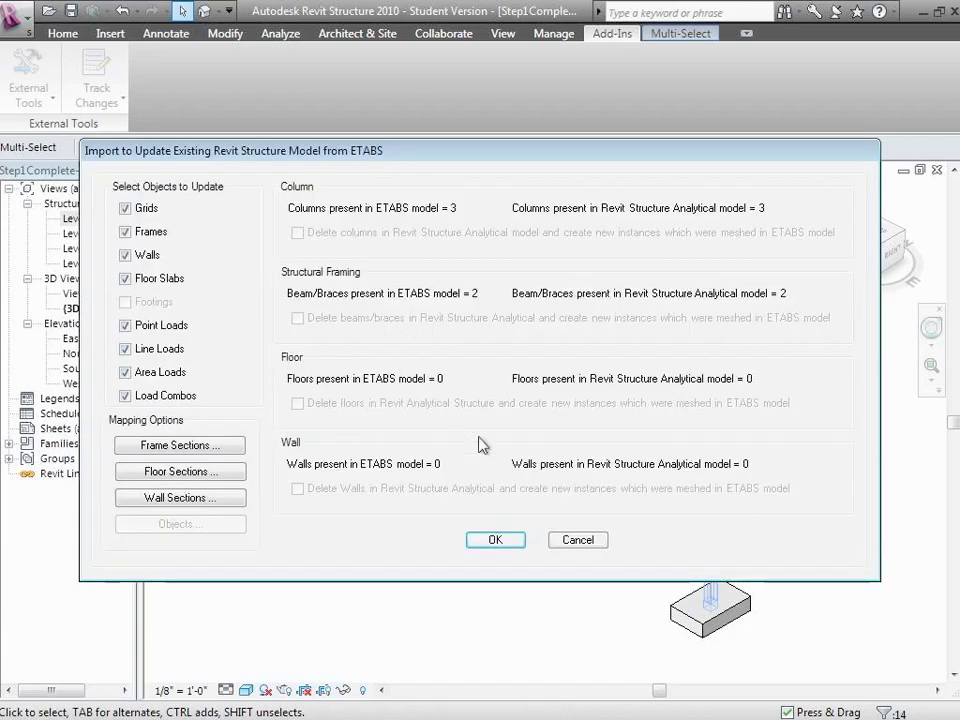
Accept the default objects to update, run the ETABS import for Revit Structure selected objects only, and clear the selection
click(508, 546)
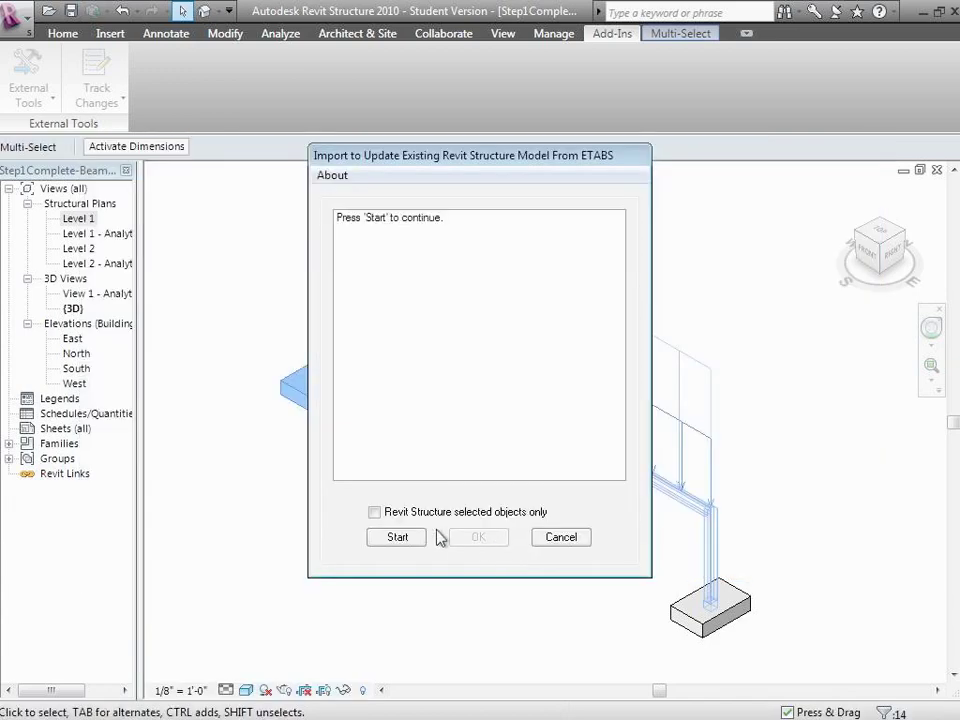
click(374, 513)
click(393, 539)
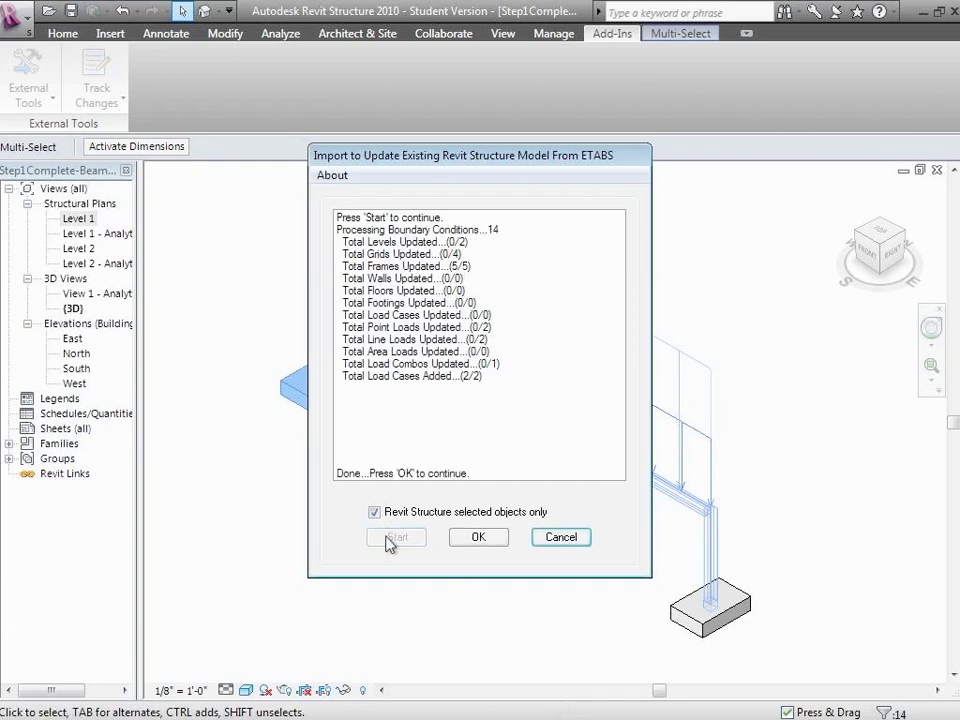
click(479, 540)
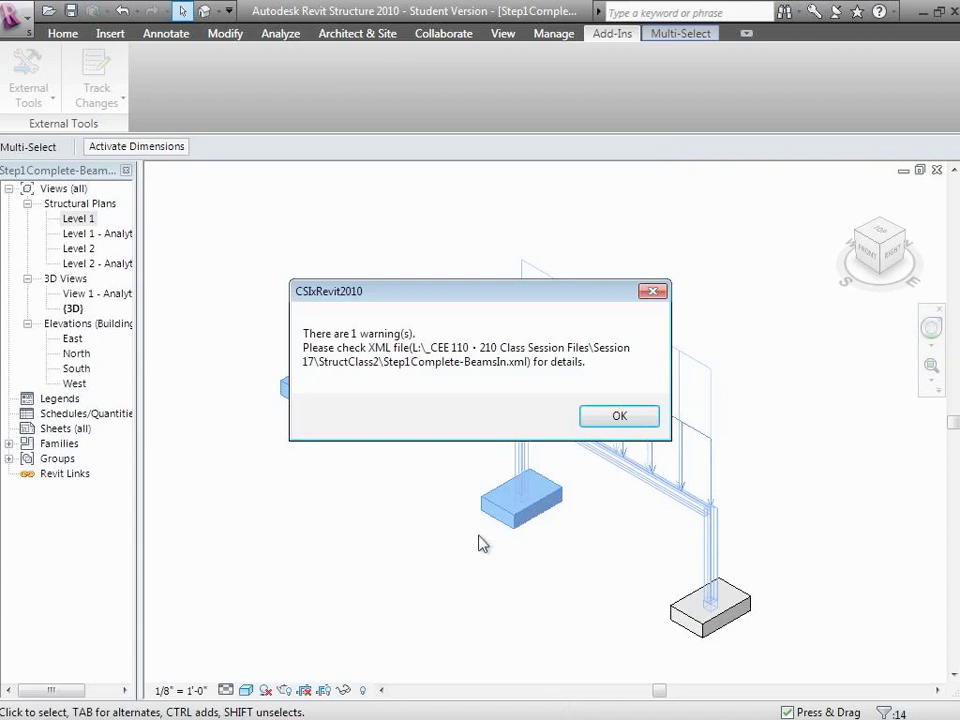
click(616, 418)
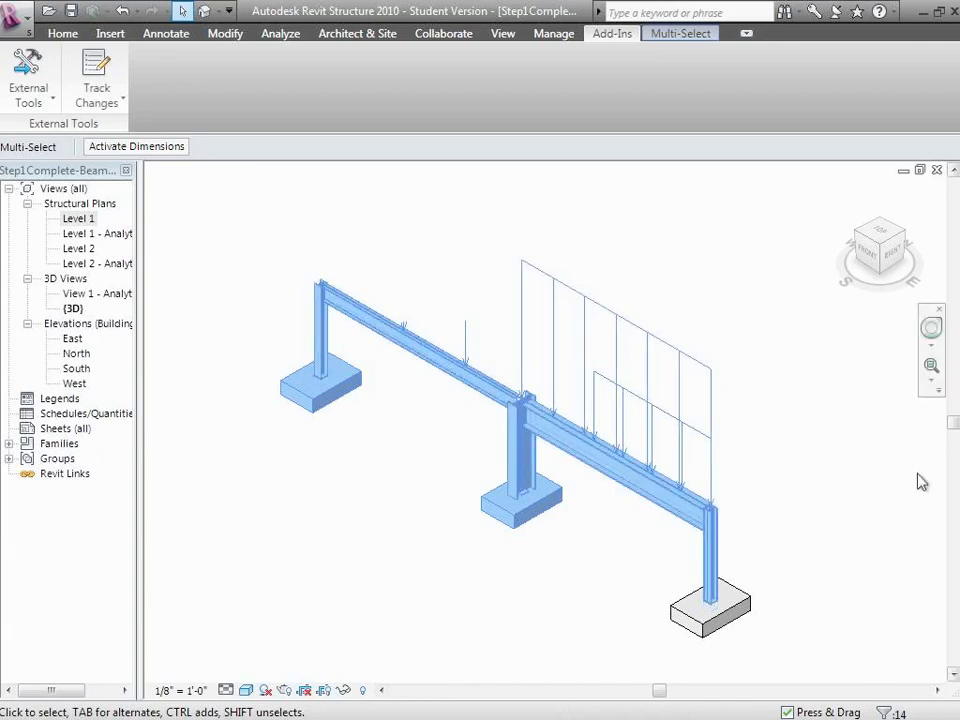
key(Escape)
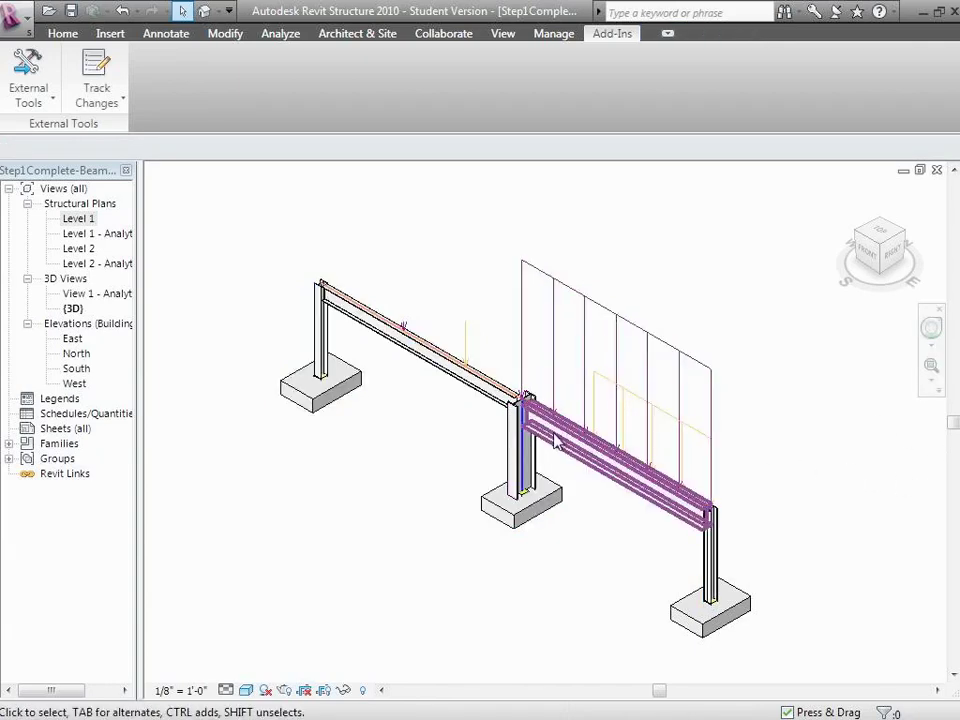